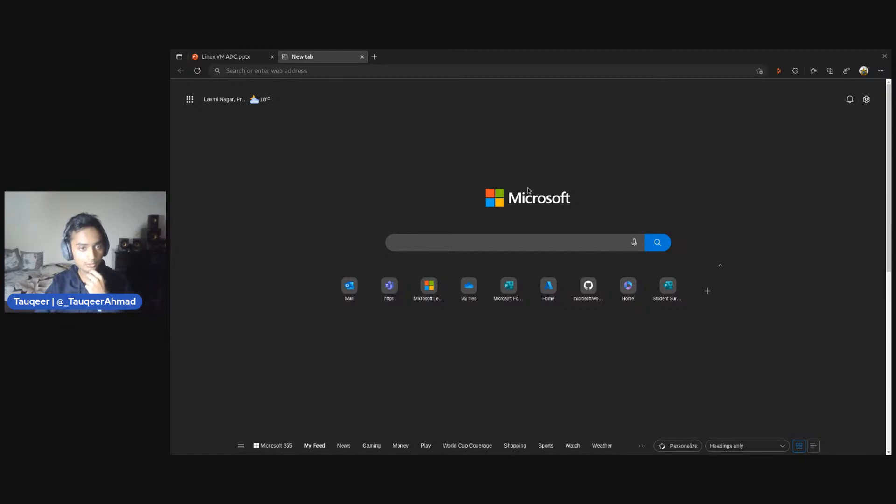
Open the Azure portal home page at portal.azure.com in the empty browser tab
left_click(309, 71)
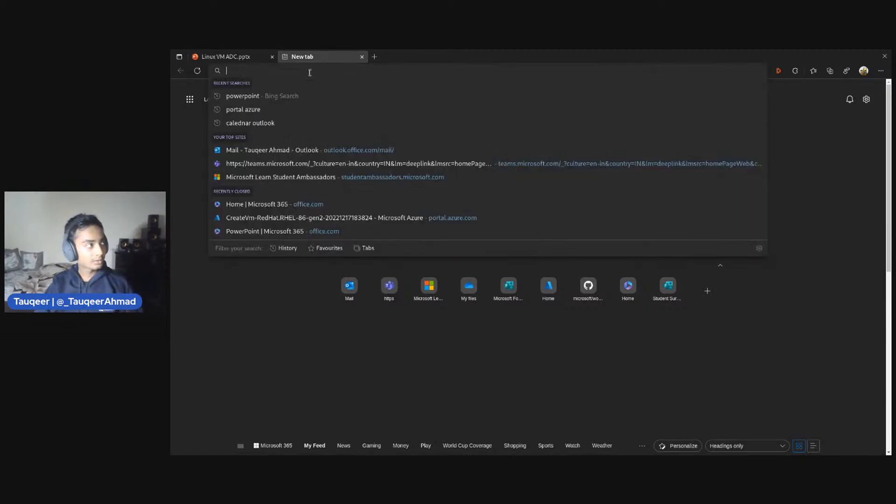
type("poerta")
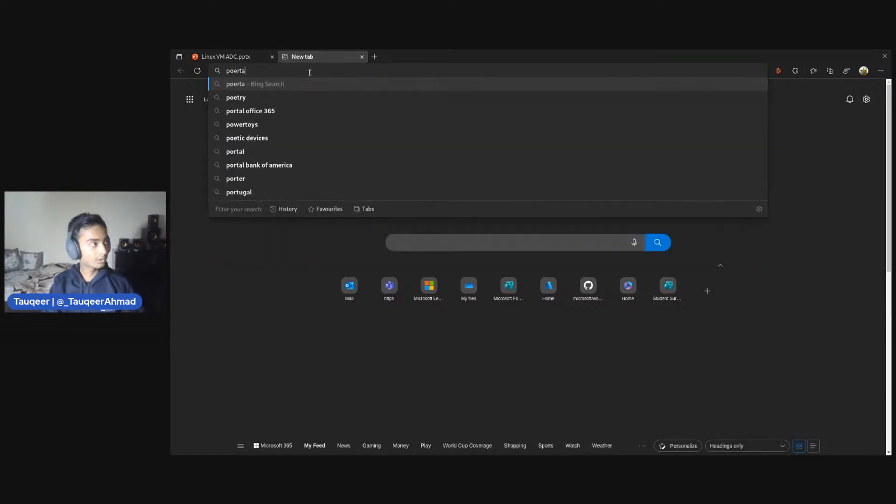
key("BackSpace")
key("BackSpace")
key("BackSpace")
key("BackSpace")
type("rt")
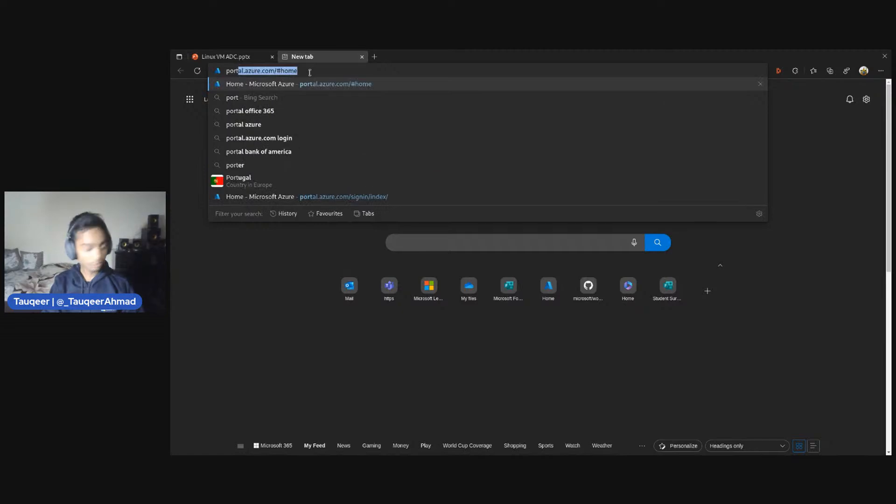
type("al.azure")
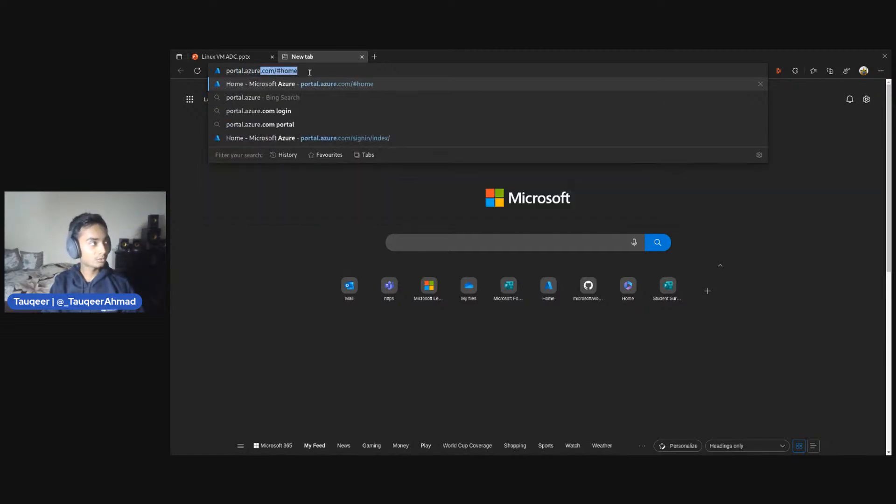
type(".com")
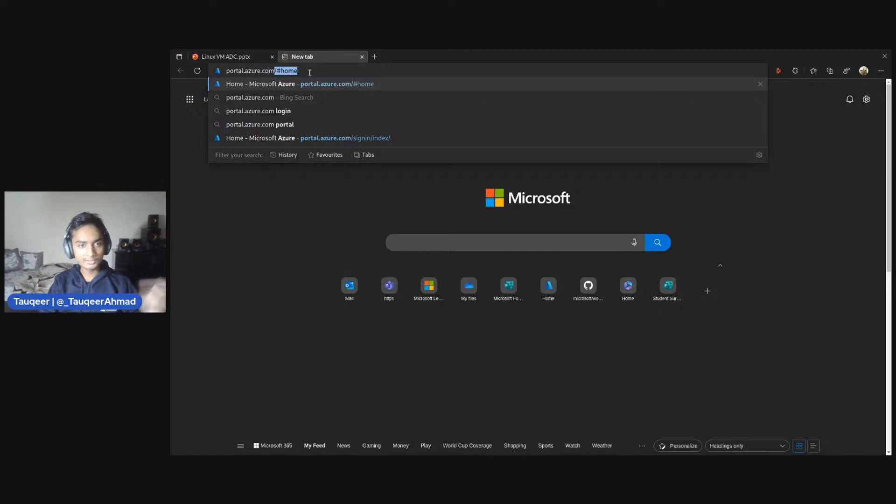
key("Delete")
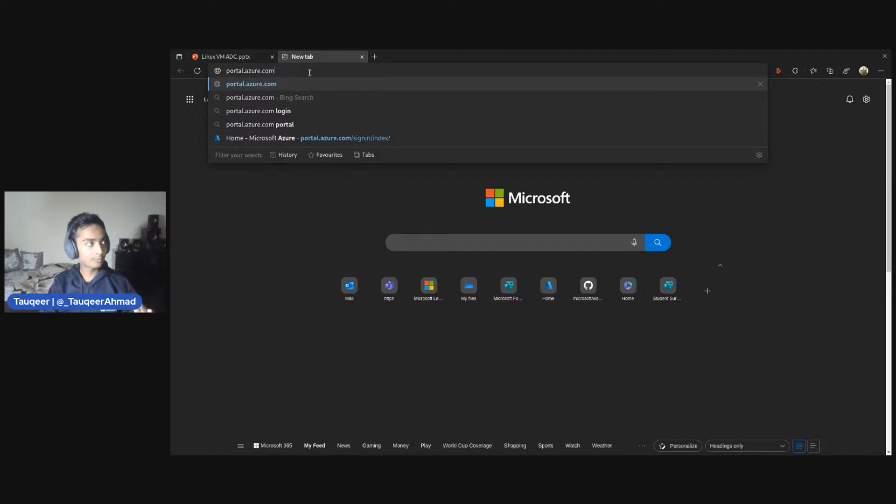
key("Return")
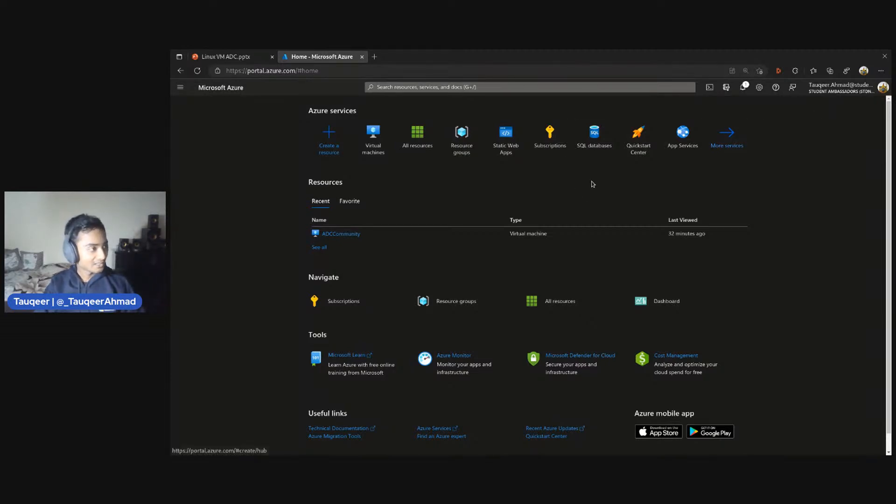
Reload the portal home page, view the ADCCommunity virtual machine's overview, and return to the home page
key("F5")
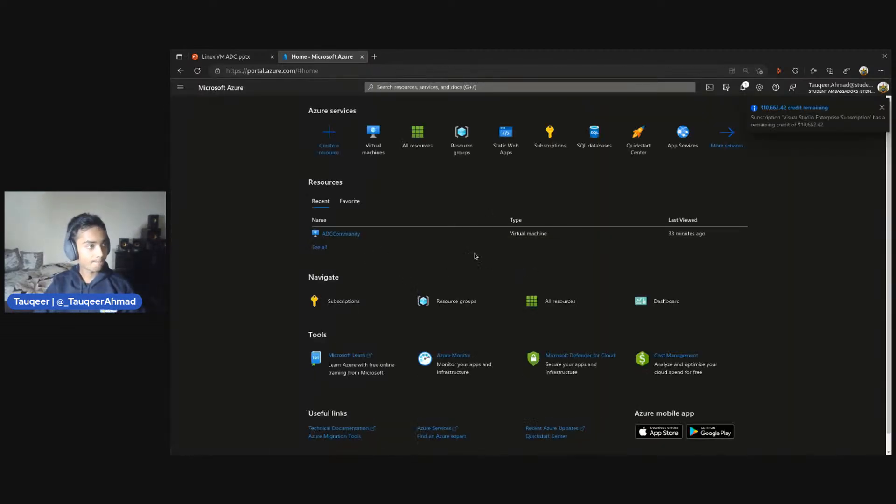
left_click(342, 234)
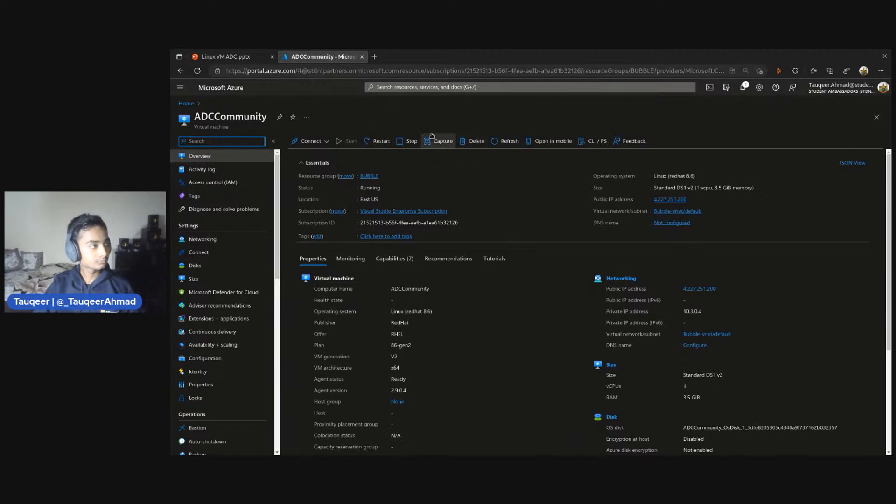
left_click(180, 71)
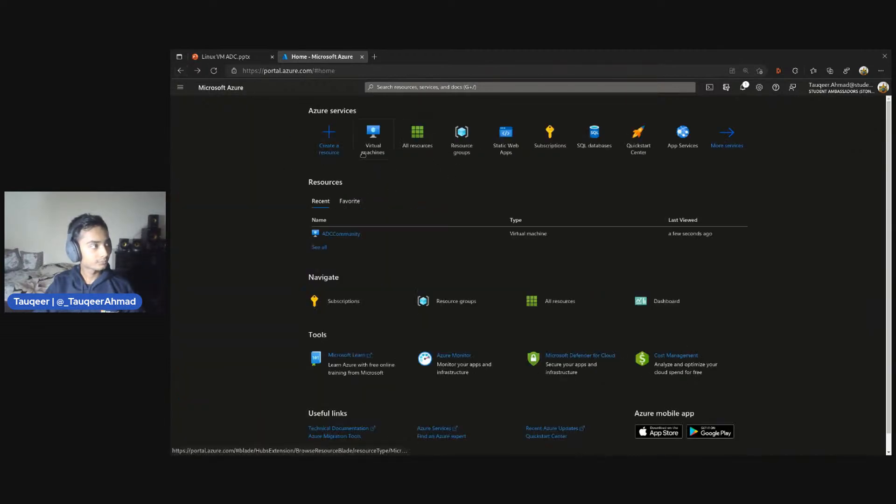
scroll(489, 232, "down", 2)
scroll(530, 237, "up", 2)
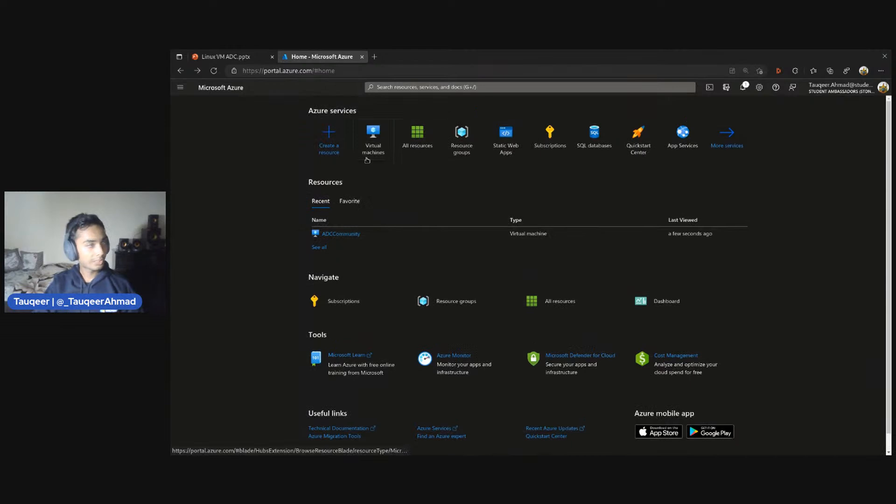
Force-delete the ADCCommunity virtual machine together with its OS disk, network interfaces and public IP addresses, acknowledging the permanent deletion
left_click(347, 233)
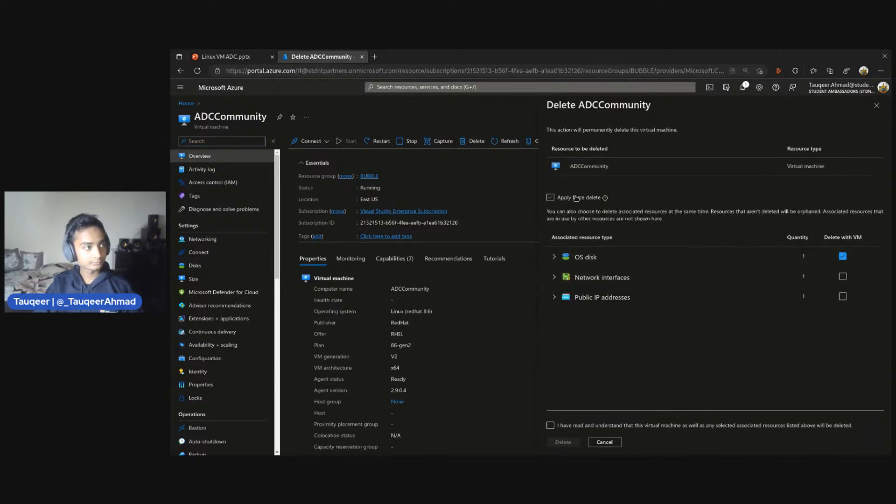
left_click(576, 198)
left_click(842, 276)
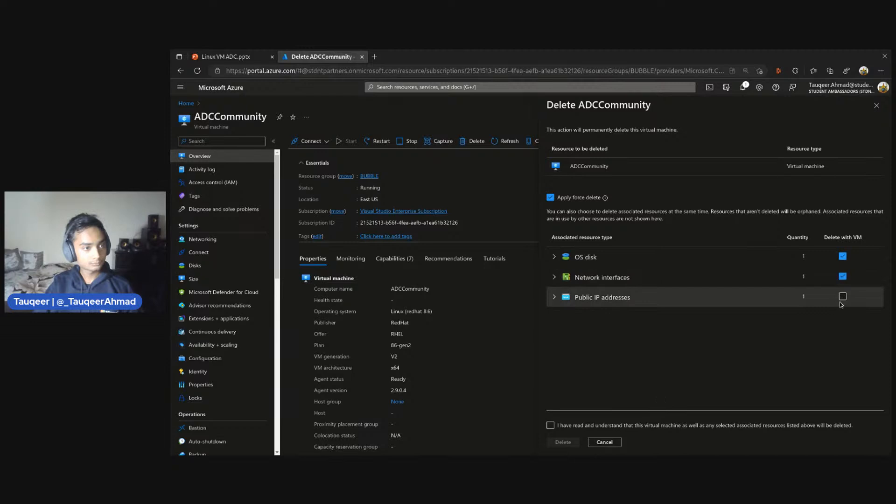
left_click(842, 297)
left_click(550, 425)
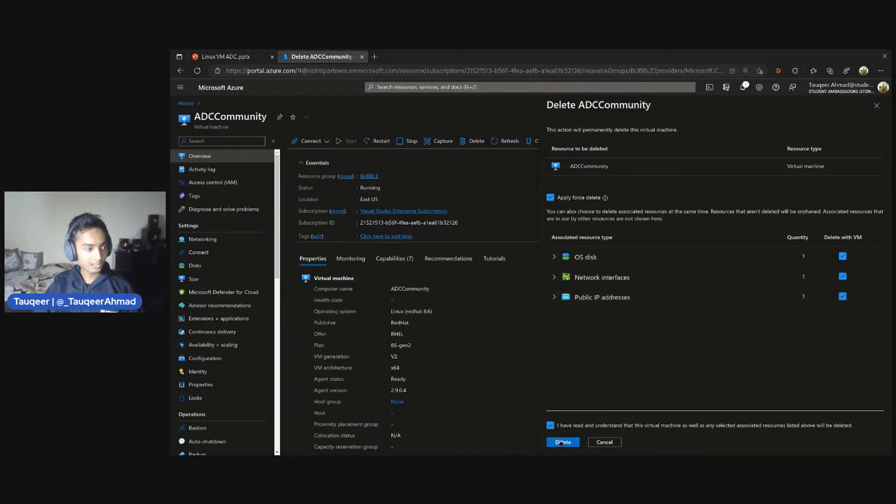
left_click(562, 442)
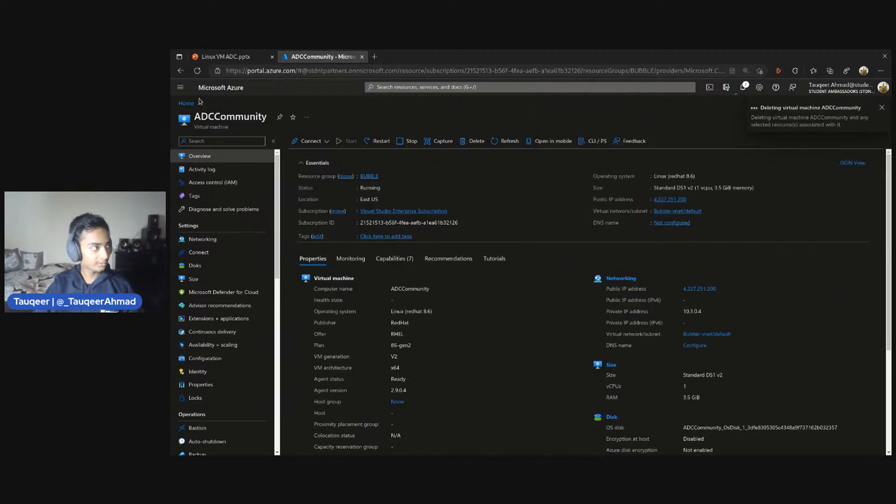
Open the Azure portal home page in a new browser tab and dismiss the remaining-credit notification
left_click(375, 56)
type("po")
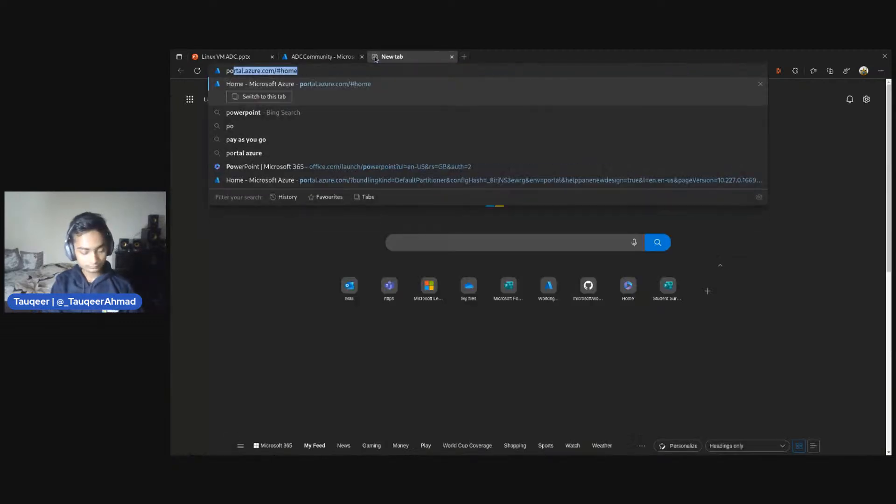
type("er")
key("BackSpace")
key("BackSpace")
type("rt")
key("Return")
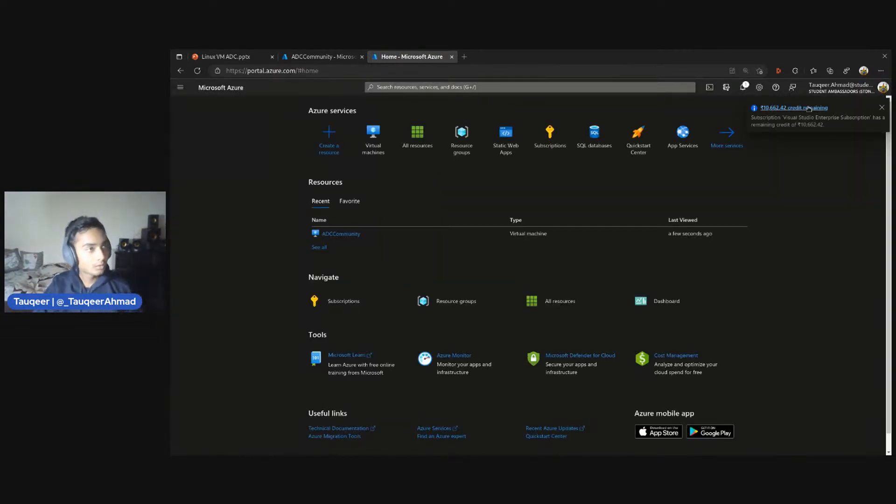
left_click(881, 110)
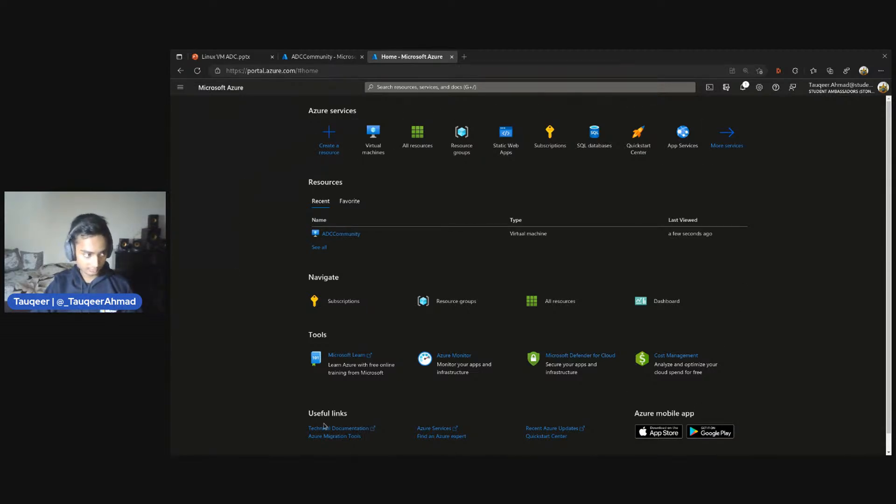
Look over the portal home page and the Create a resource catalogue of popular services and Marketplace products, then return home
scroll(610, 396, "down", 3)
scroll(783, 355, "up", 3)
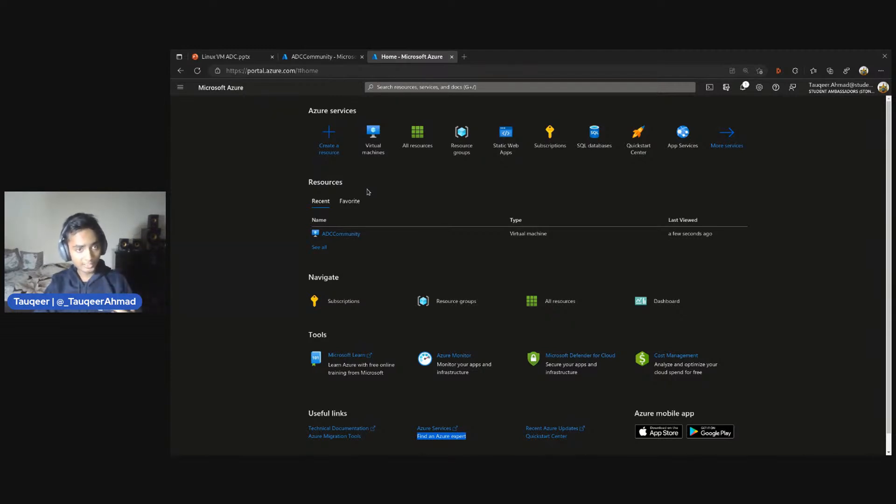
left_click(311, 145)
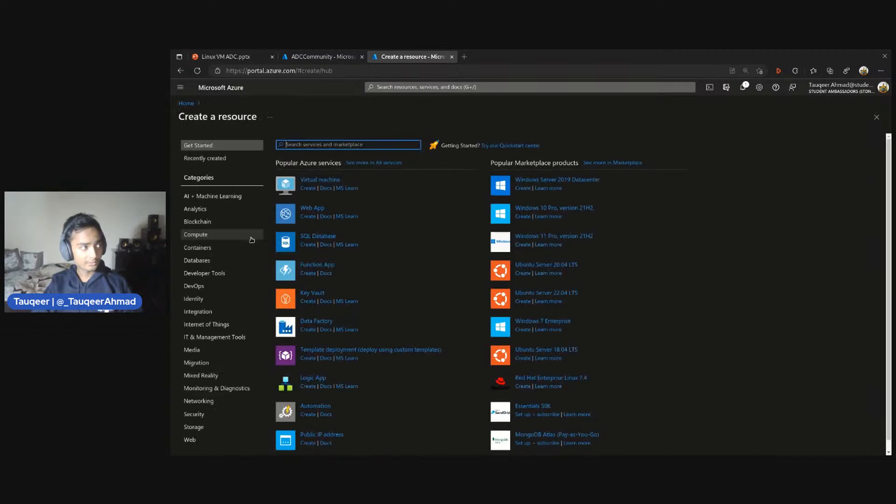
scroll(409, 193, "down", 1)
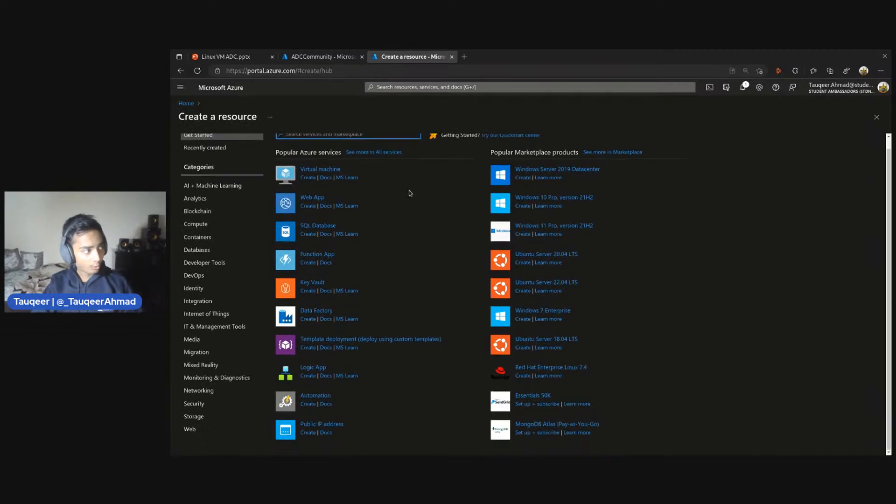
scroll(383, 345, "up", 1)
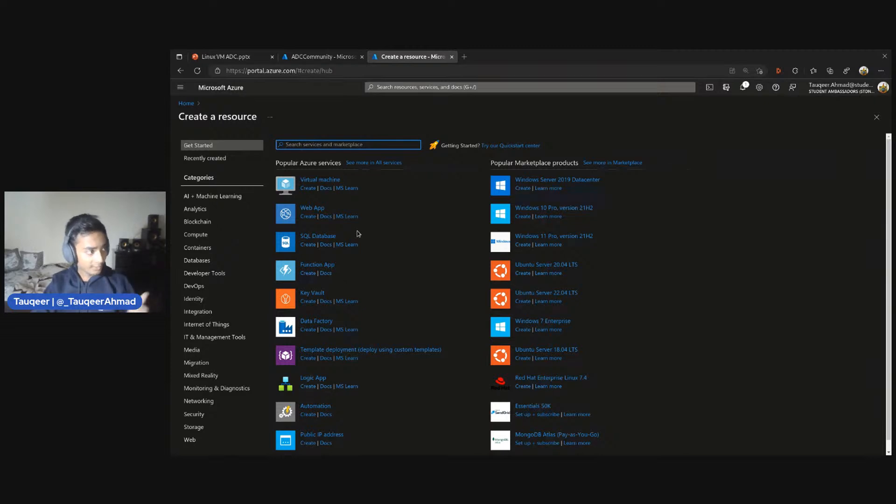
left_click(180, 70)
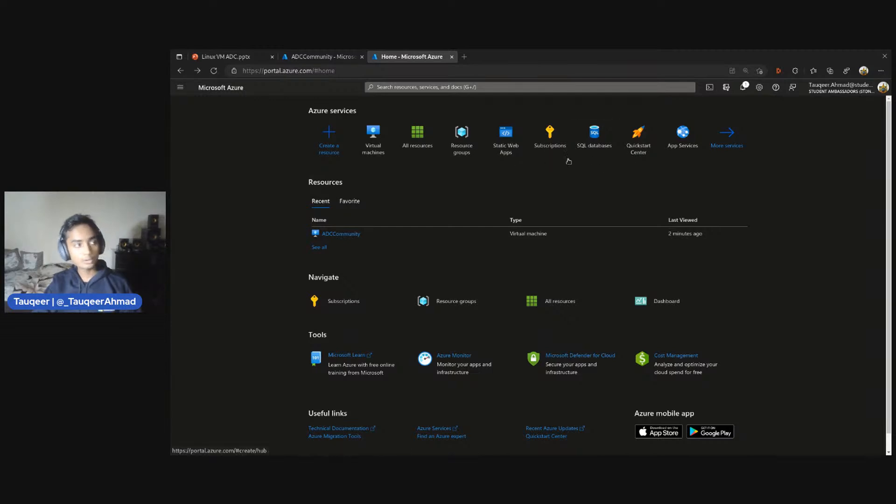
View the list of all resources in the subscription and go back to the portal home page
left_click(420, 139)
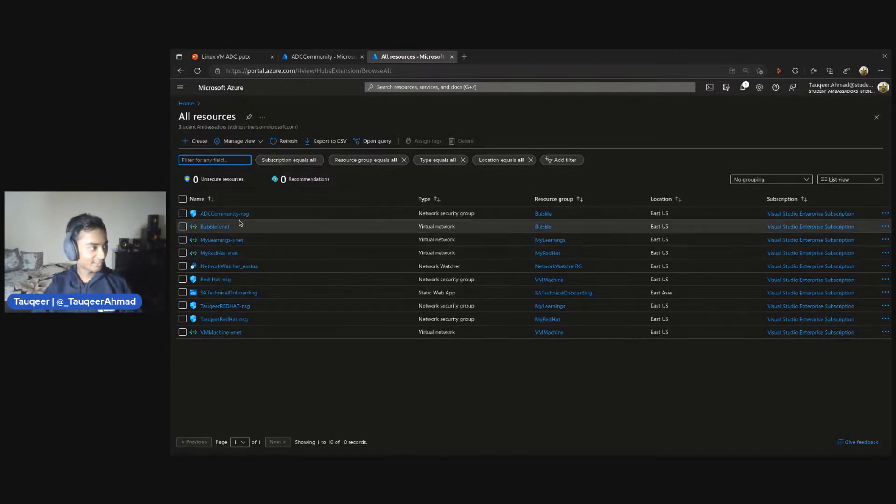
left_click(181, 71)
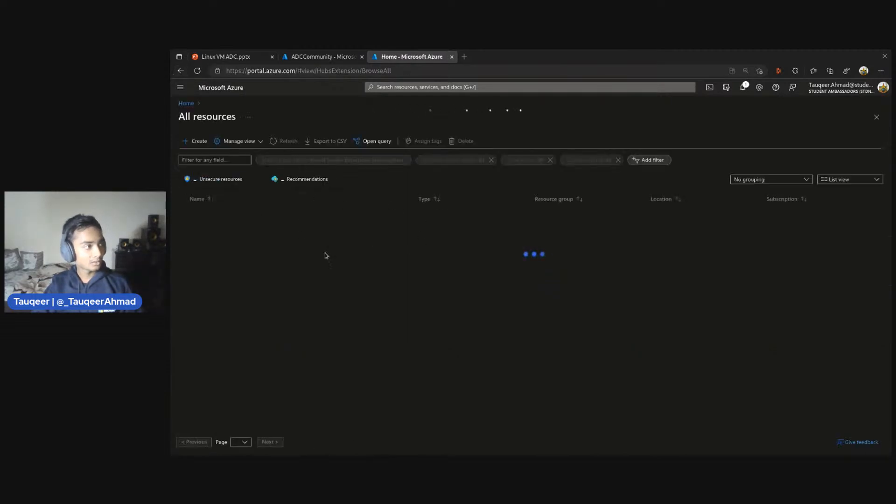
left_click(181, 72)
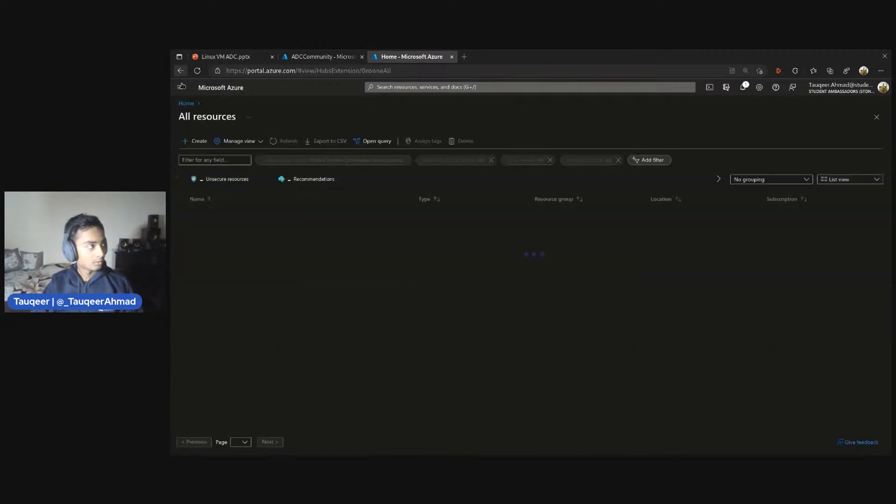
right_click(181, 71)
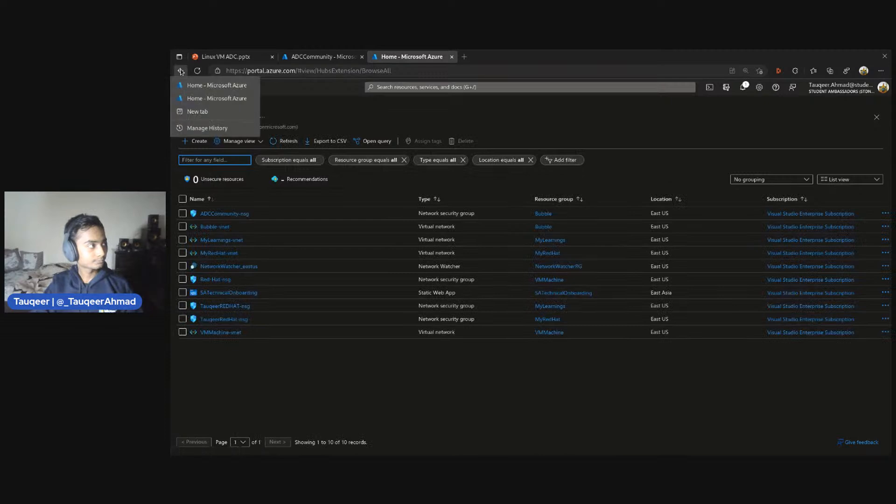
left_click(196, 98)
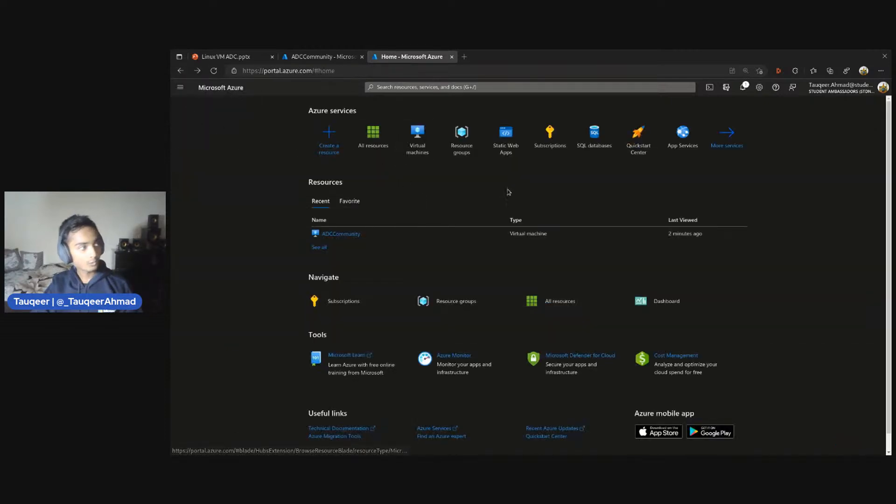
View the list of resource groups, go back to the portal home page and reload it
left_click(472, 150)
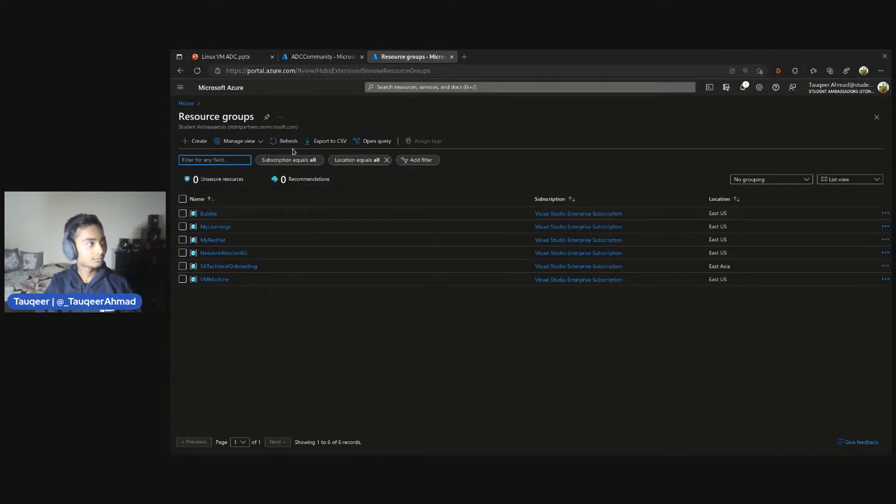
left_click(179, 72)
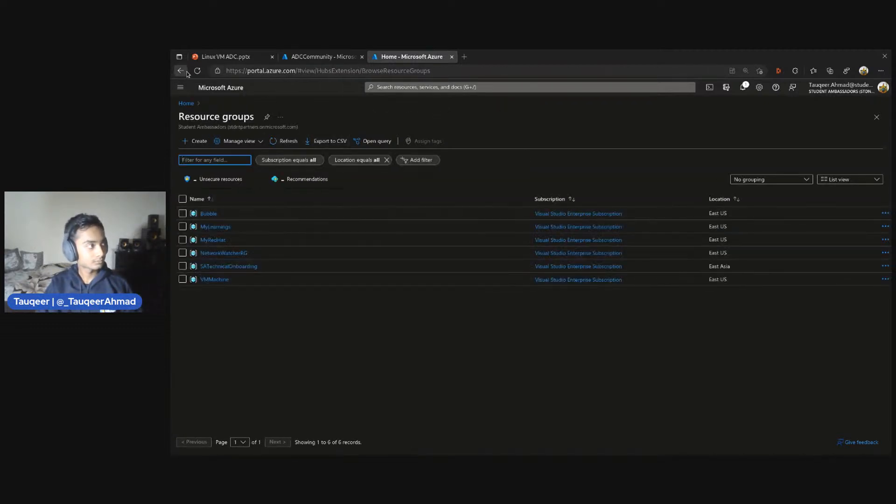
right_click(185, 73)
left_click(215, 85)
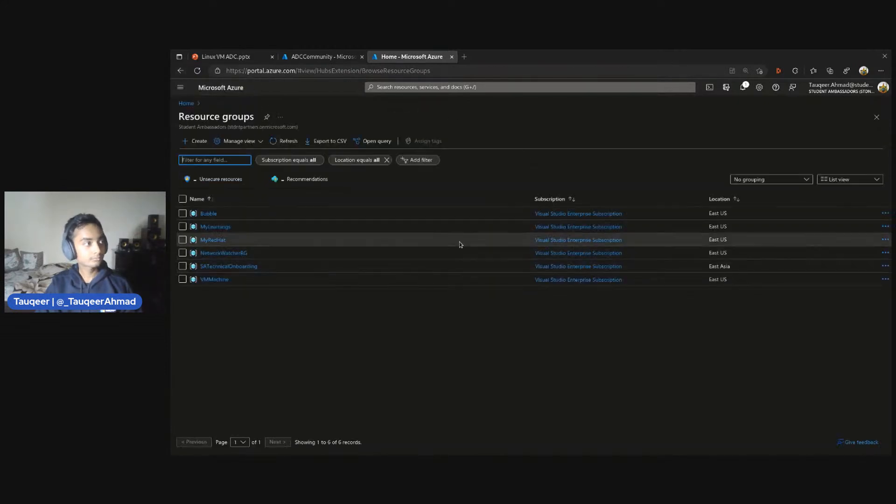
right_click(180, 71)
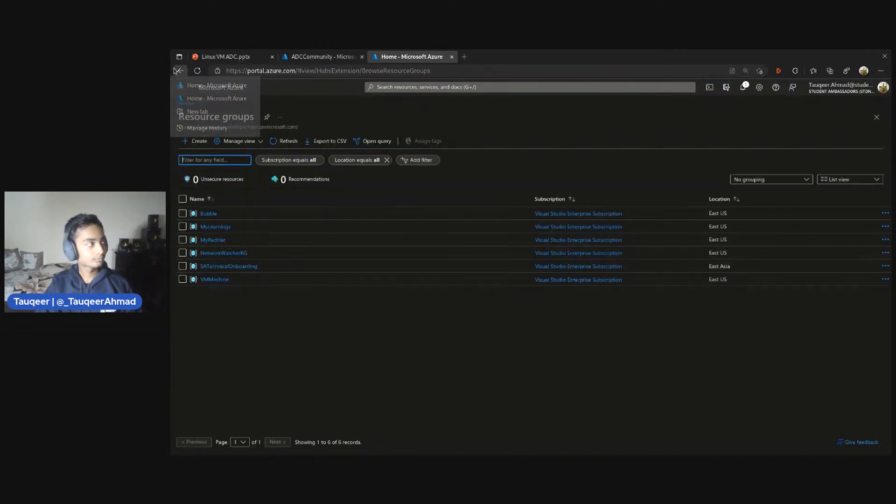
left_click(194, 98)
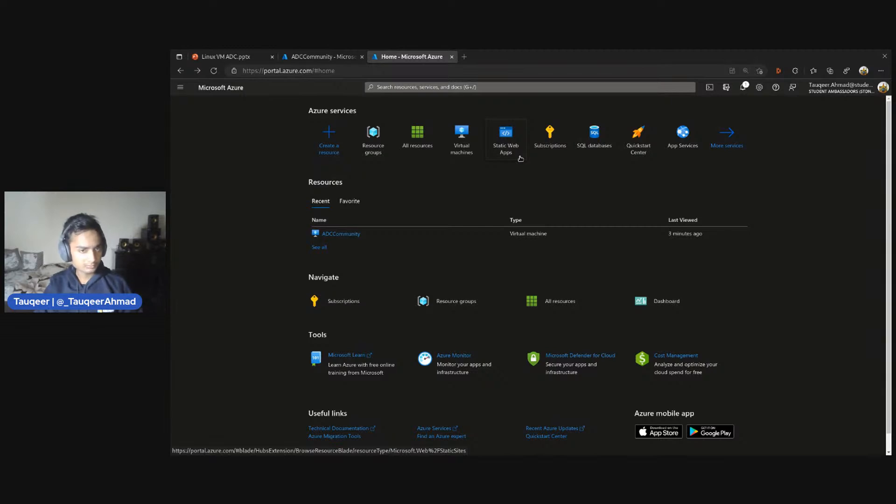
mouse_move(560, 149)
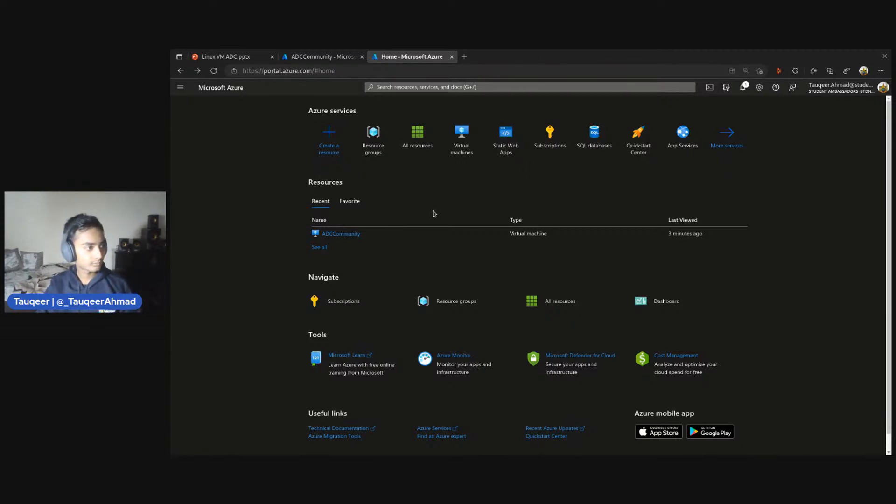
key("F5")
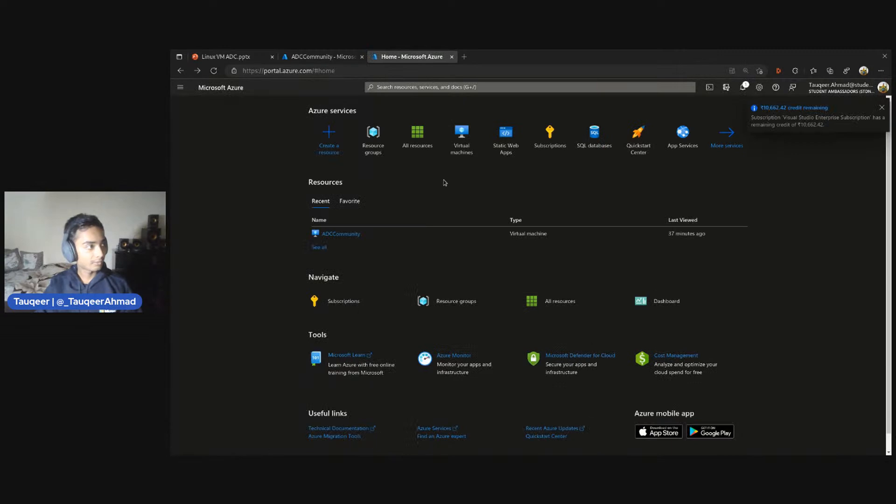
View the recent ADCCommunity resource, clear the list of recently viewed resources, and return to the portal home page
left_click(353, 235)
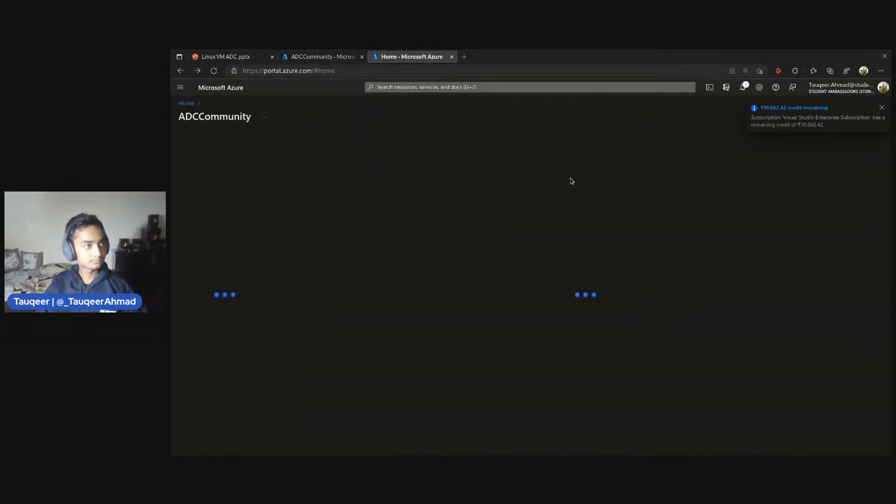
left_click(184, 75)
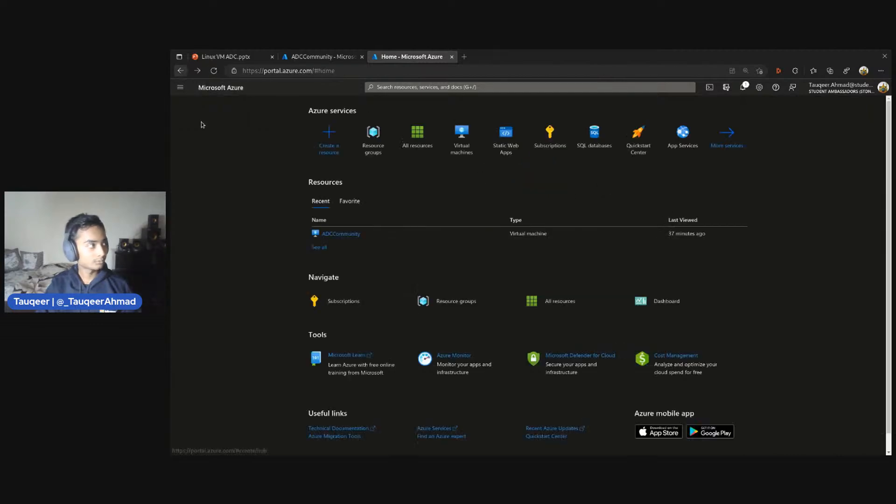
left_click(319, 247)
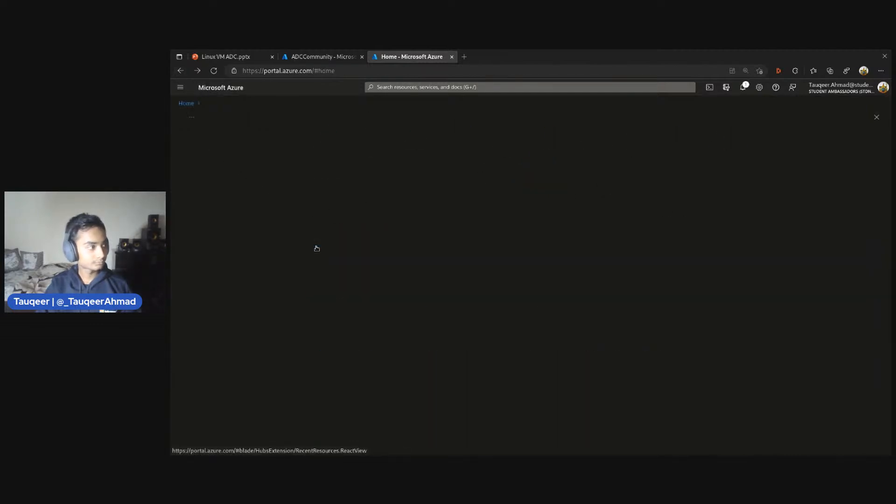
left_click(227, 142)
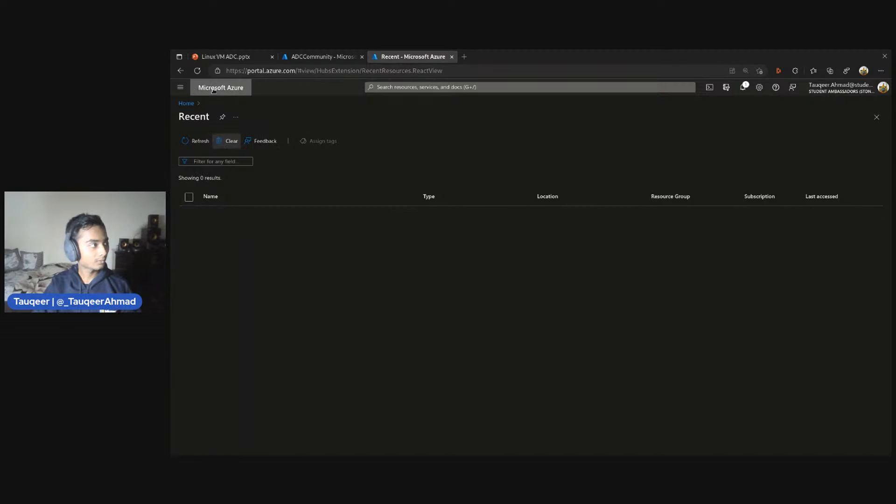
left_click(182, 73)
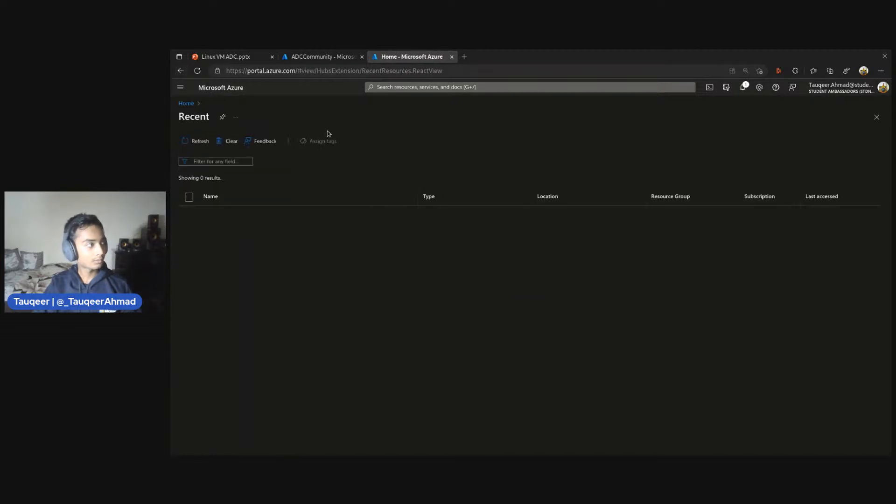
right_click(182, 73)
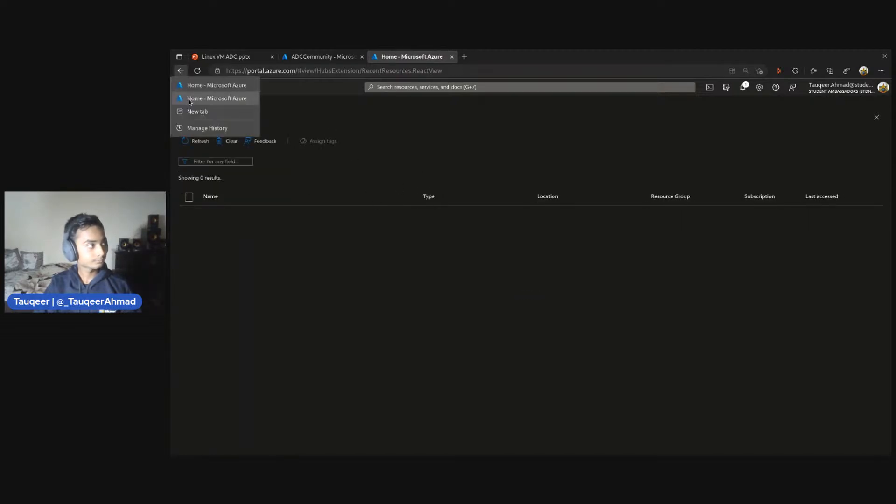
left_click(216, 98)
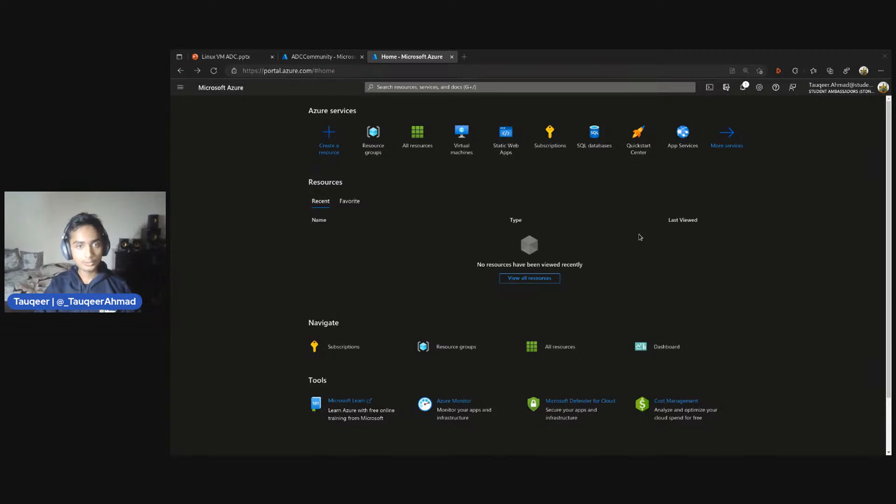
Open the Virtual machines service from the portal home page and reset the browser zoom to its default
scroll(429, 207, "down", 1)
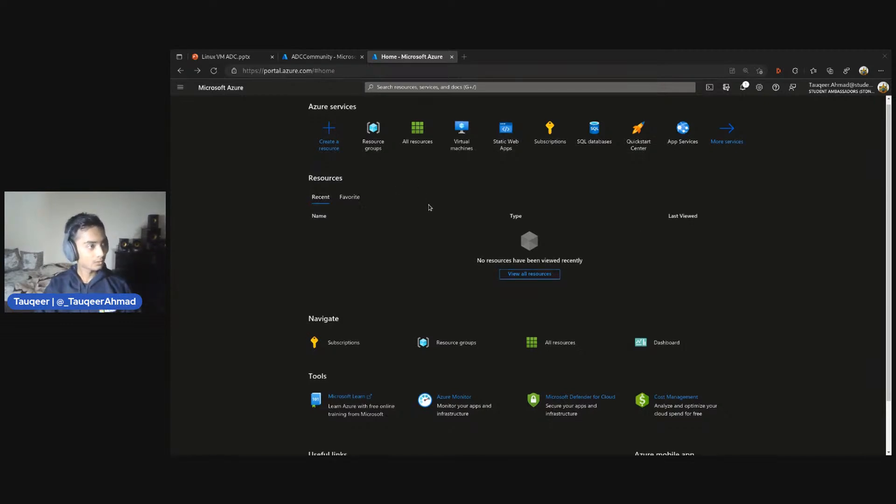
scroll(430, 207, "down", 1)
scroll(429, 207, "up", 1)
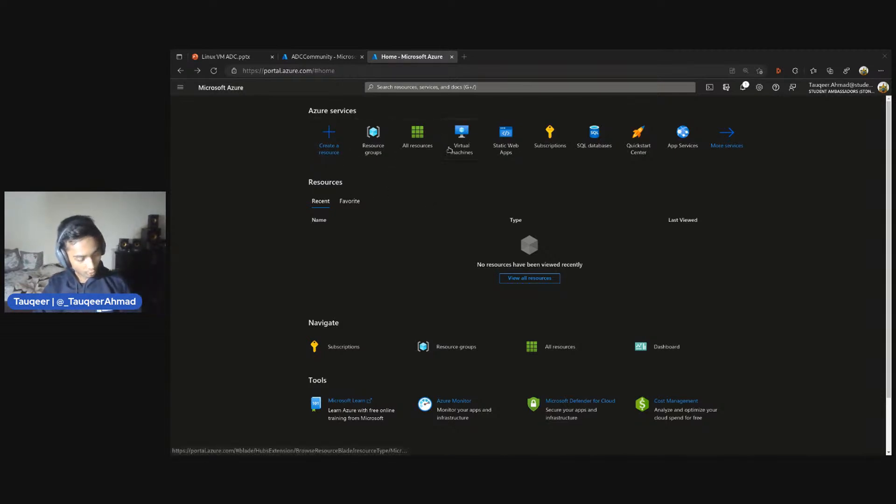
scroll(447, 147, "up", 3)
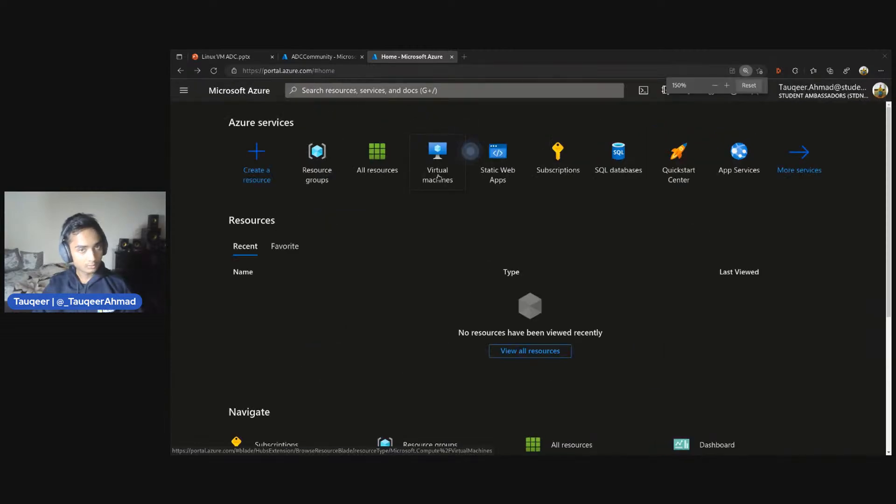
scroll(519, 173, "up", 1)
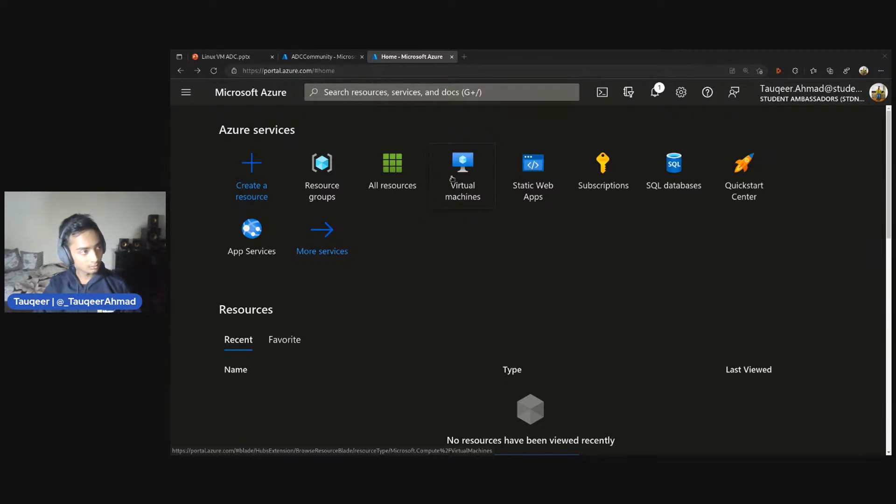
left_click(451, 179)
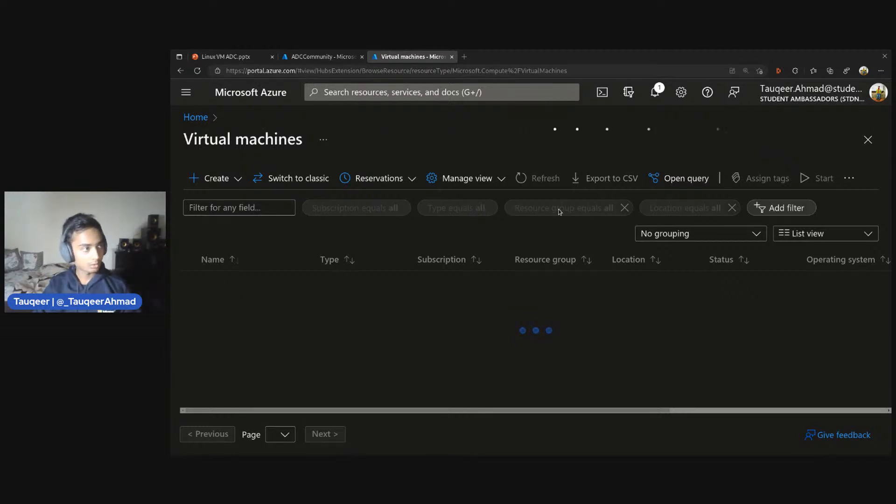
scroll(574, 214, "down", 2, "ctrl")
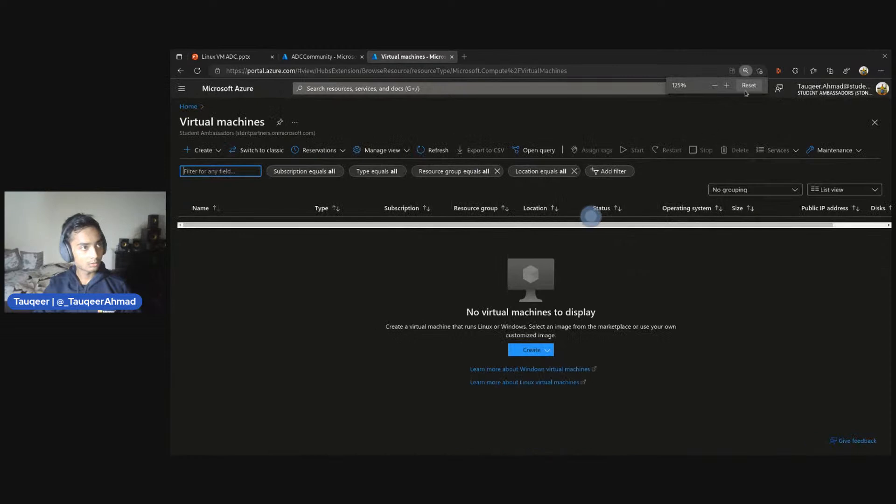
left_click(748, 87)
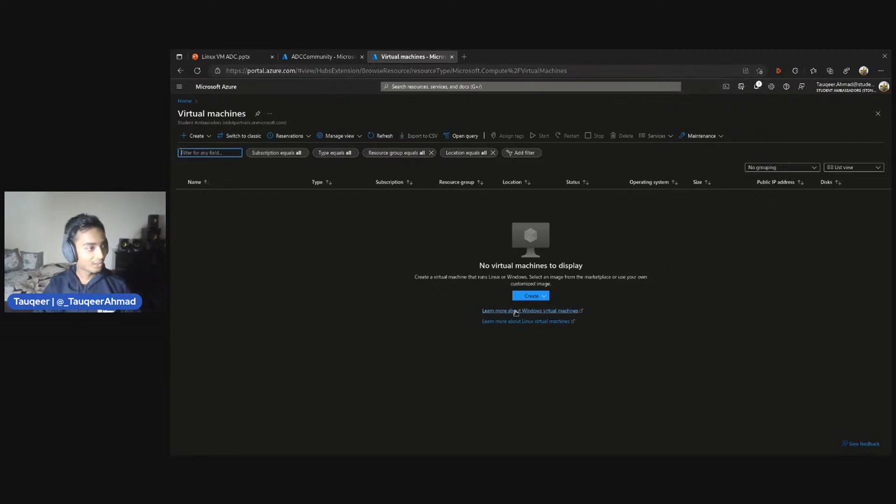
Start creating an Azure virtual machine and choose Visual Studio Enterprise Subscription as its subscription
left_click(542, 299)
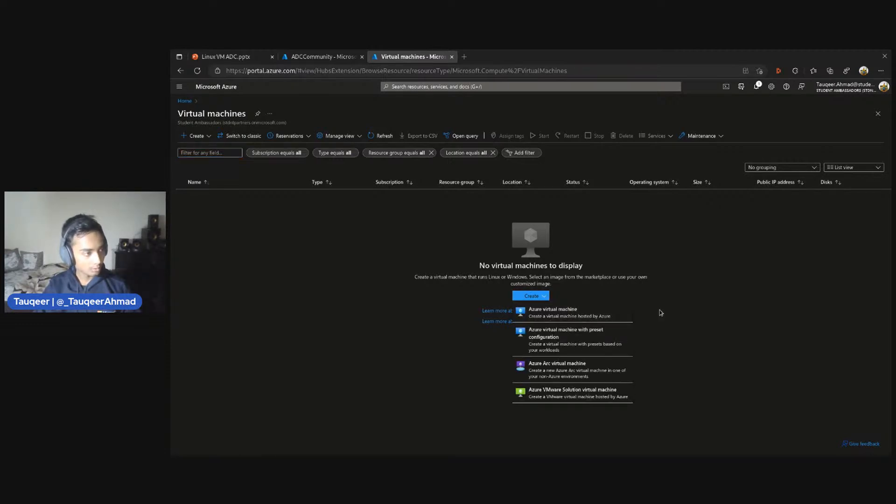
left_click(543, 314)
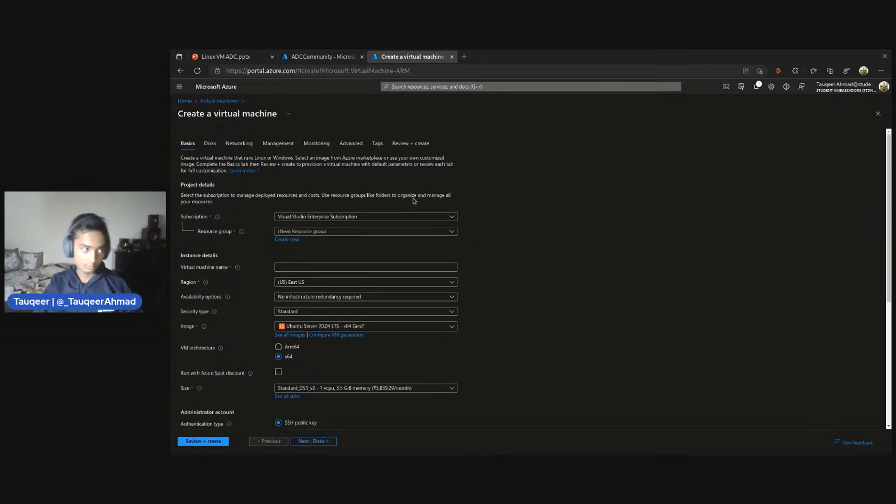
left_click(307, 229)
left_click(304, 241)
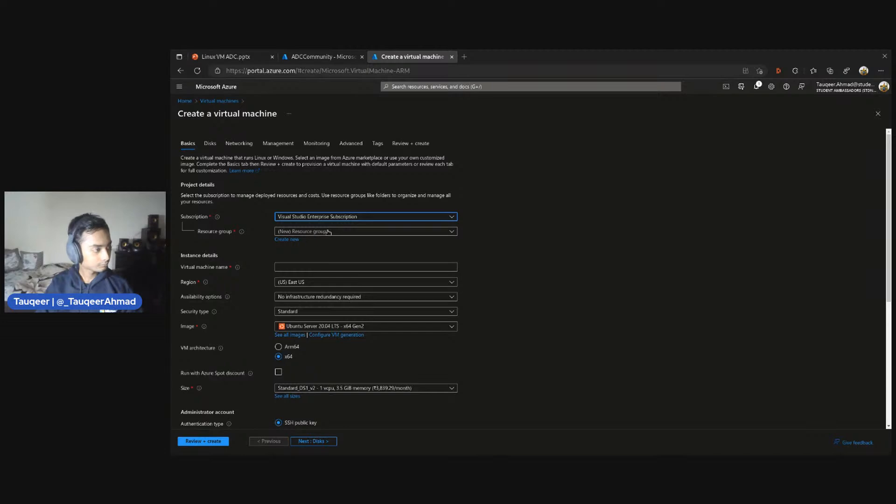
scroll(328, 232, "down", 5)
scroll(328, 232, "up", 5)
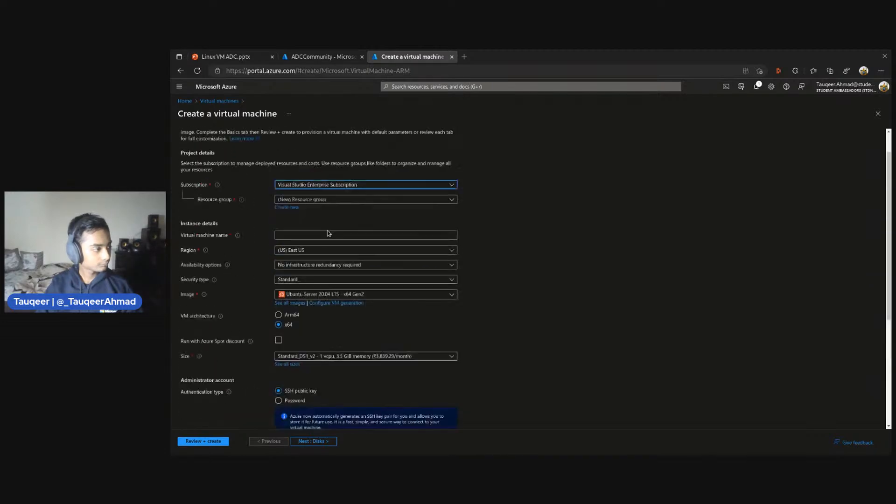
left_click(317, 219)
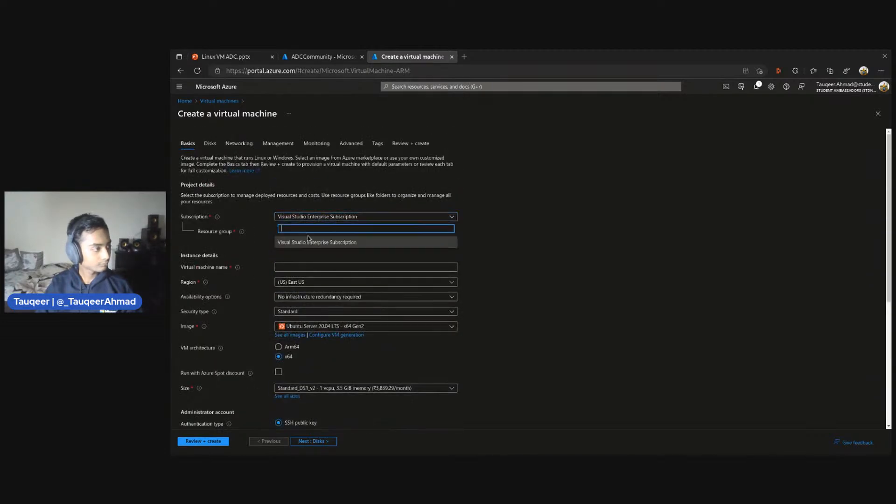
left_click(295, 239)
Try to find a resource group called ADCommunity among the existing ones, then close the list
left_click(298, 233)
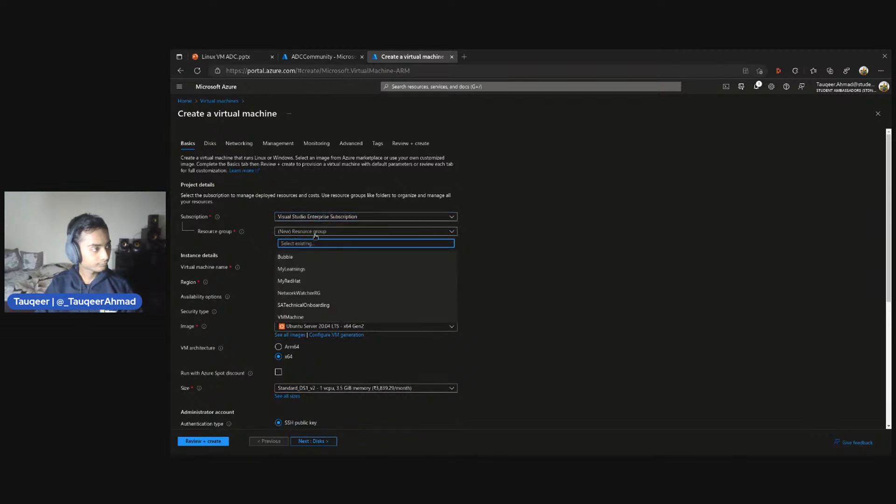
left_click(318, 233)
left_click(318, 232)
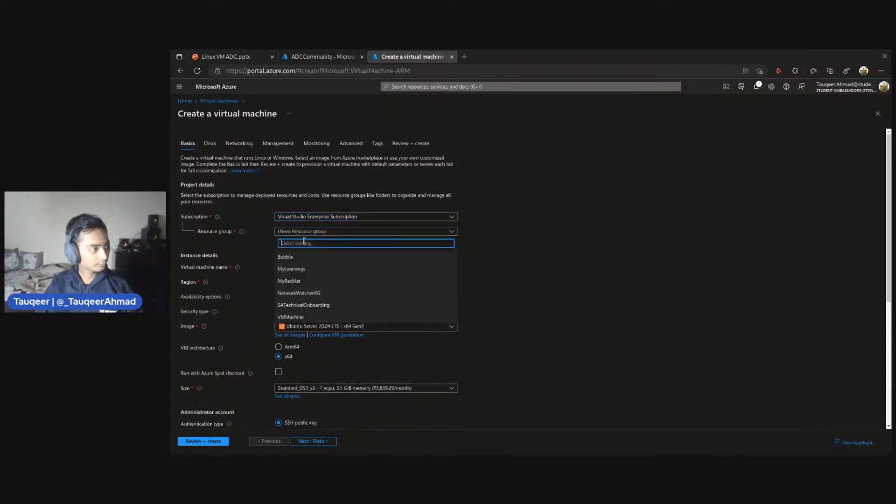
type("ADC")
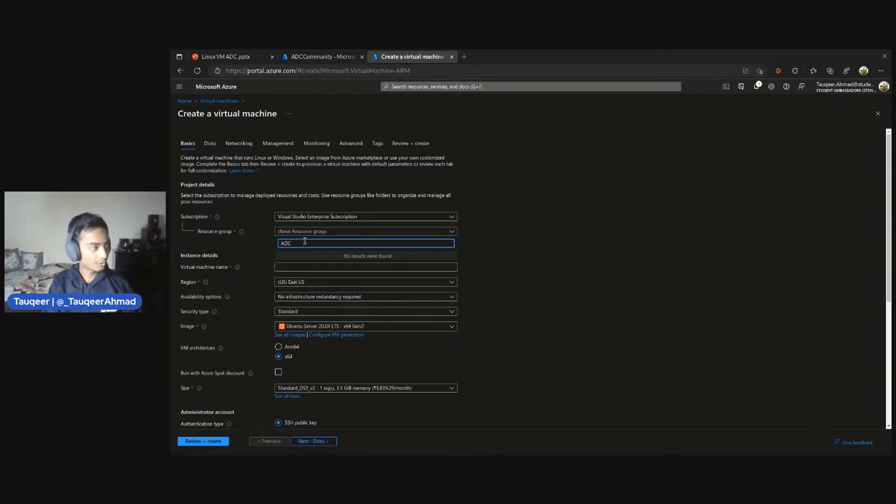
type("ommunity")
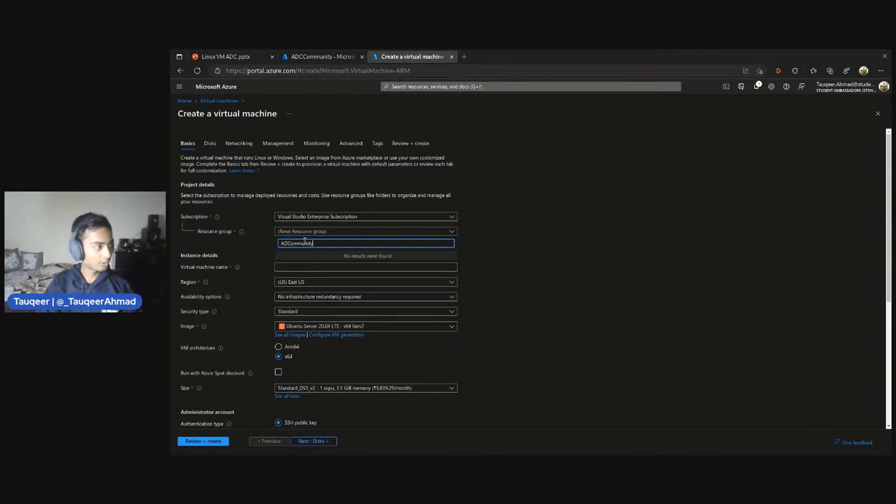
left_click(481, 261)
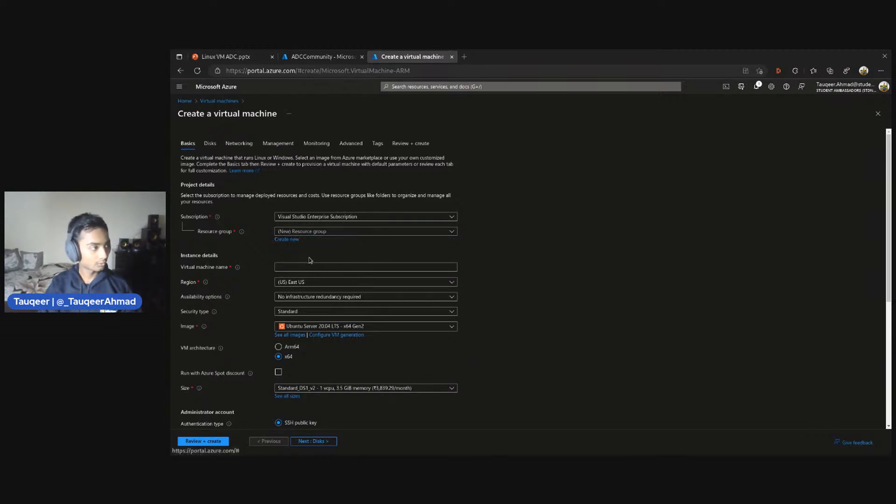
Create a new resource group named ADCommunity for the virtual machine
left_click(292, 240)
type("A")
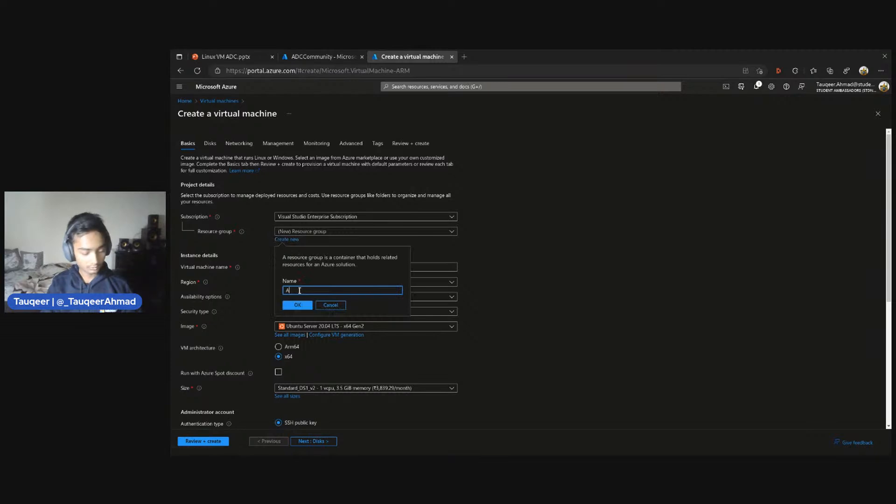
type("DCo")
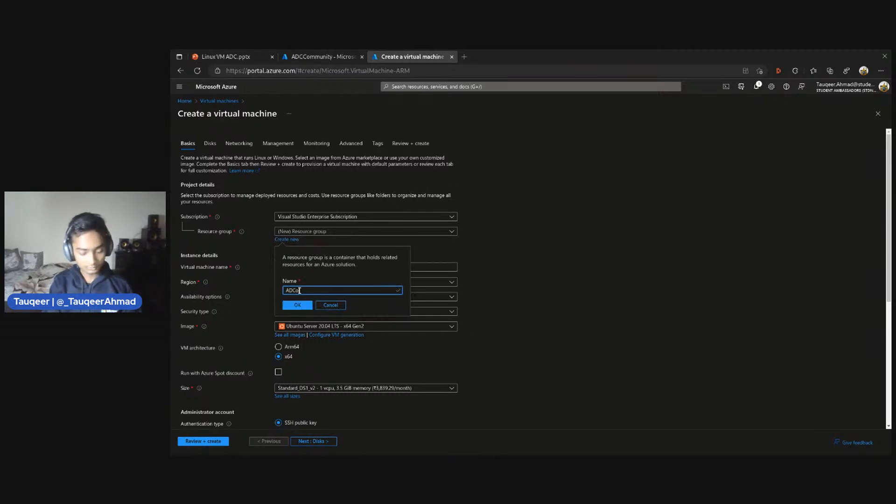
type("mmunity")
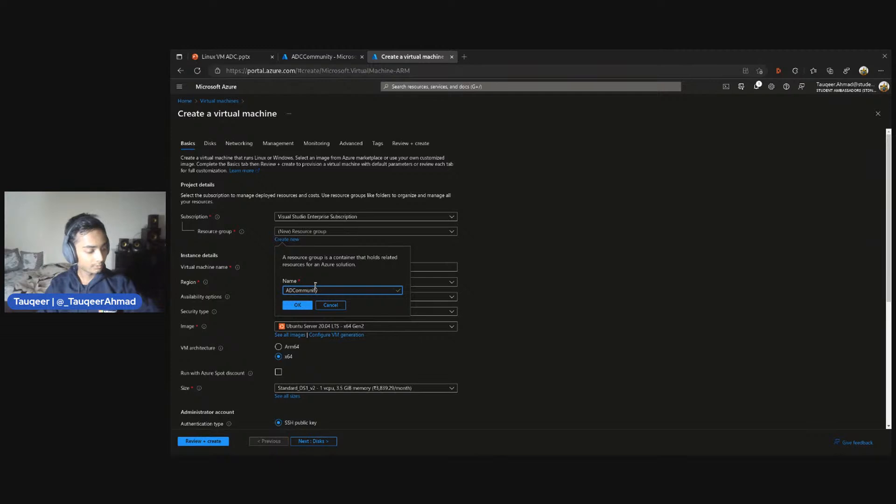
left_click(298, 305)
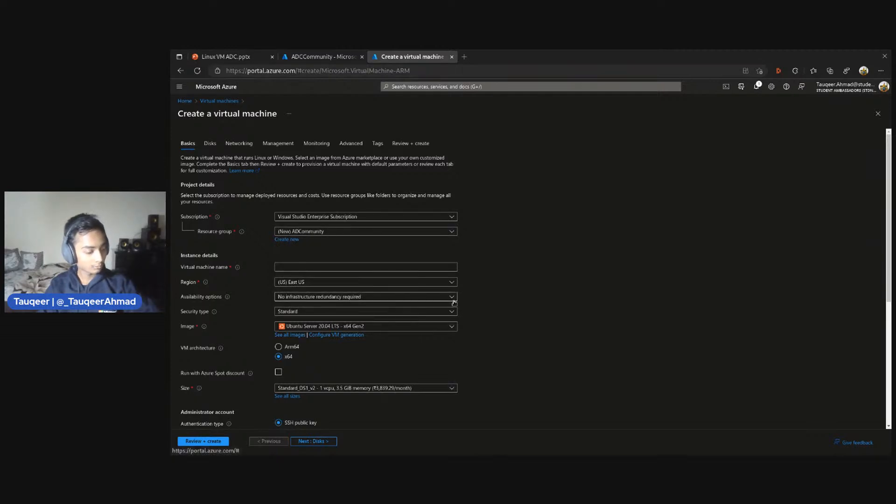
Name the virtual machine with the presenter's first name followed directly by RedHat
left_click(289, 267)
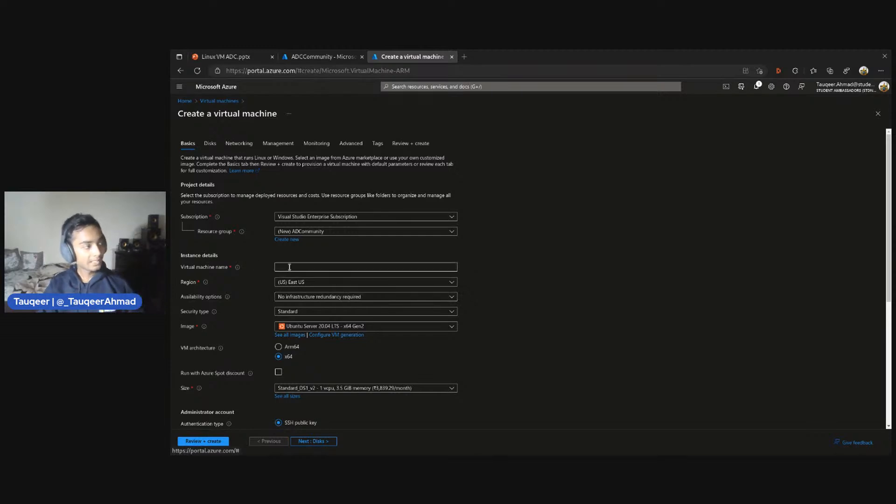
scroll(348, 264, "down", 2)
scroll(349, 267, "up", 2)
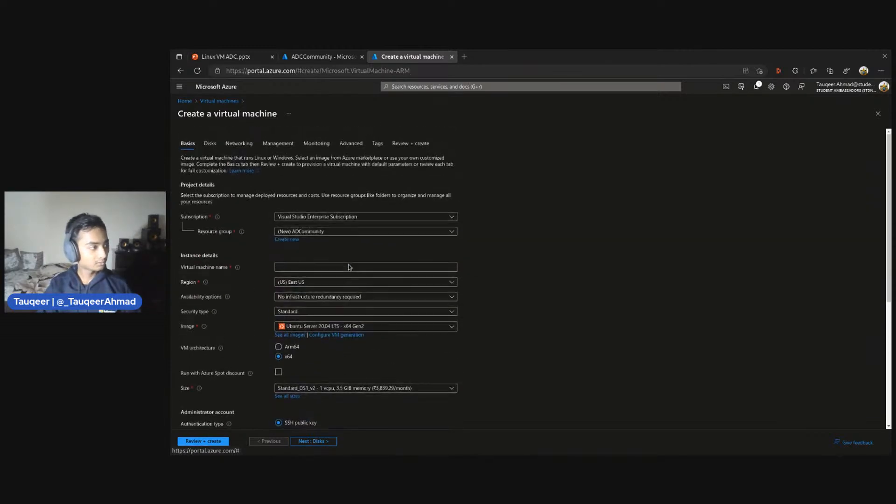
left_click(349, 267)
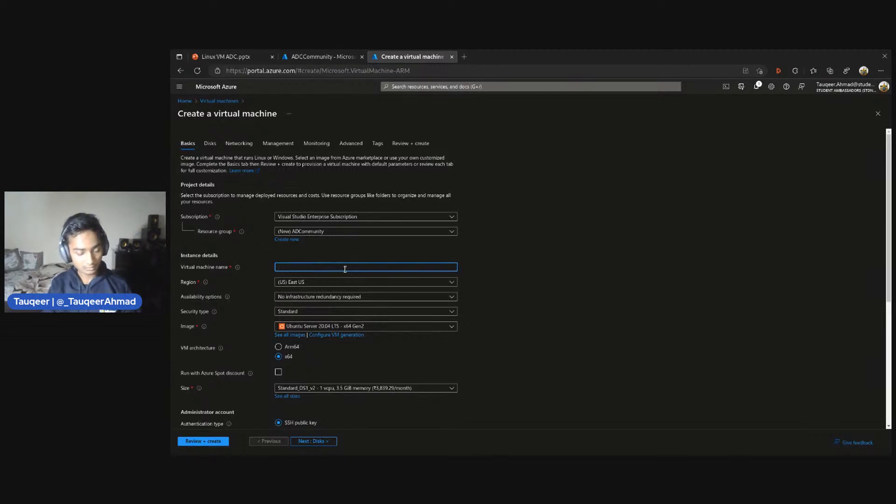
type("Tauqe")
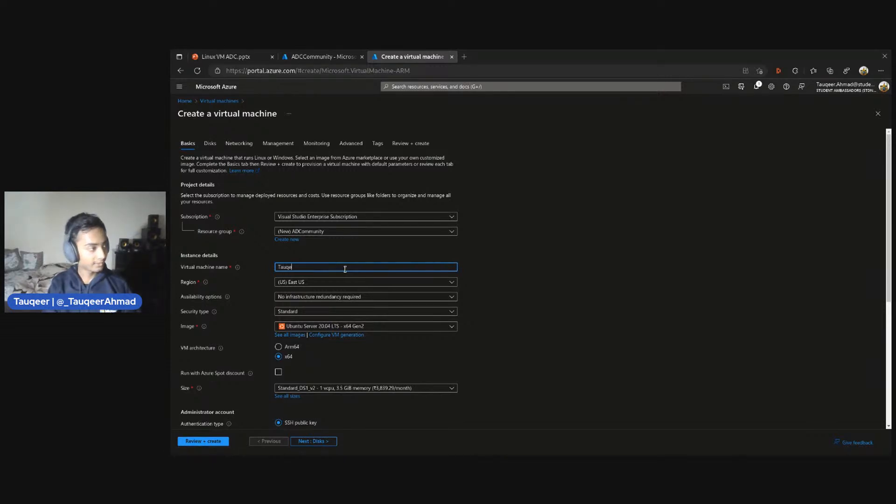
type("erRedHA")
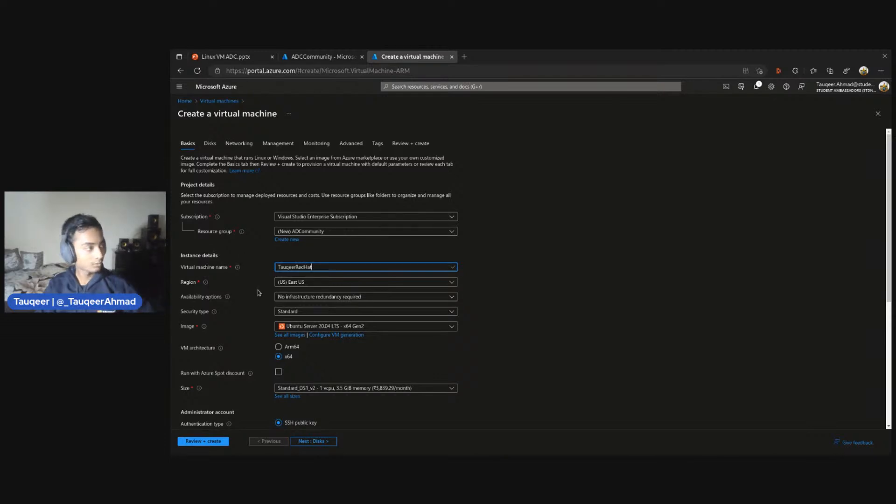
Browse the available Azure regions and choose (US) East US for the virtual machine
scroll(383, 279, "down", 1)
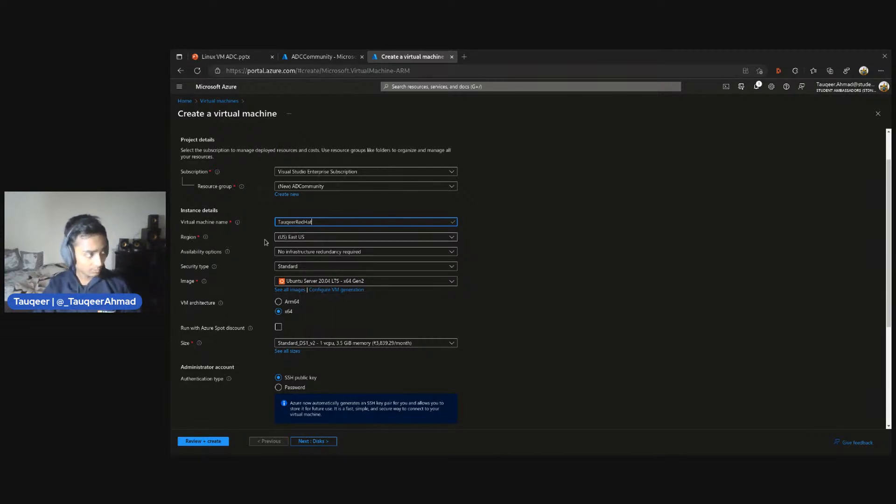
left_click(290, 238)
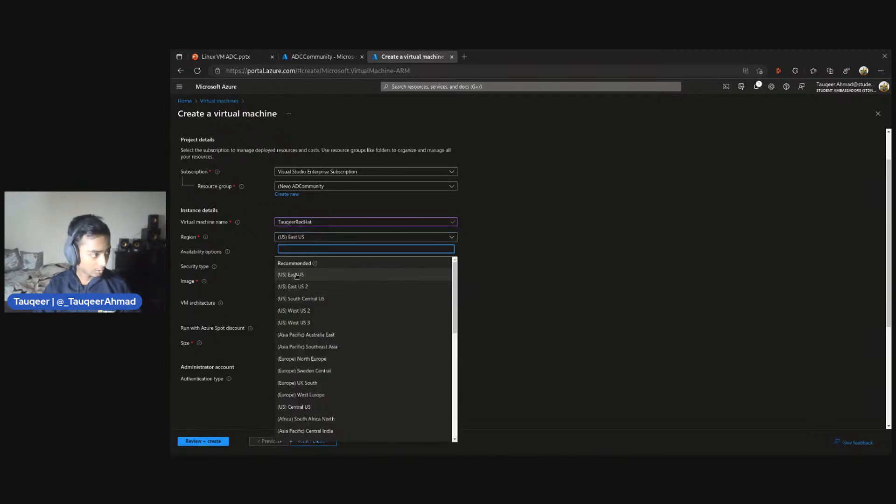
left_click(297, 276)
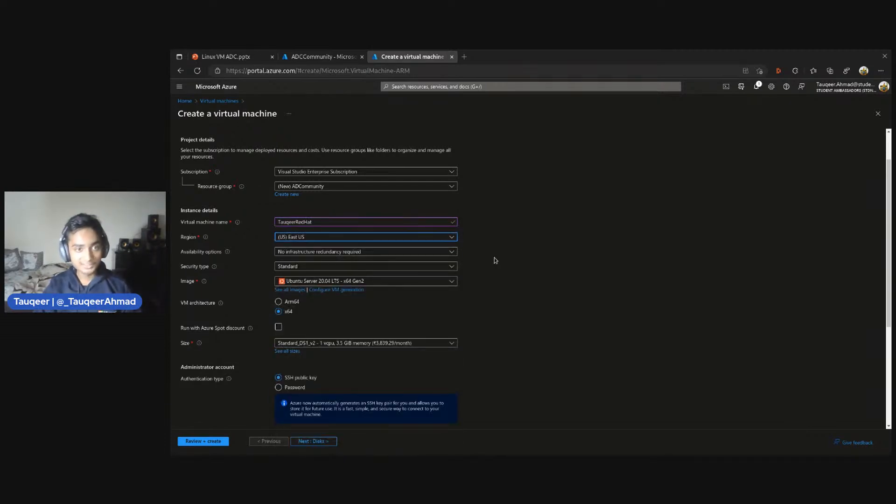
left_click(348, 237)
scroll(358, 374, "down", 6)
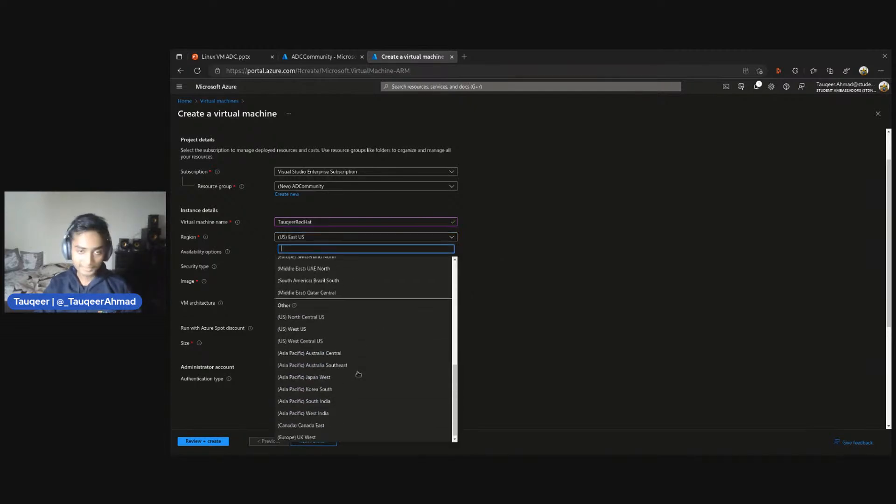
scroll(359, 374, "up", 6)
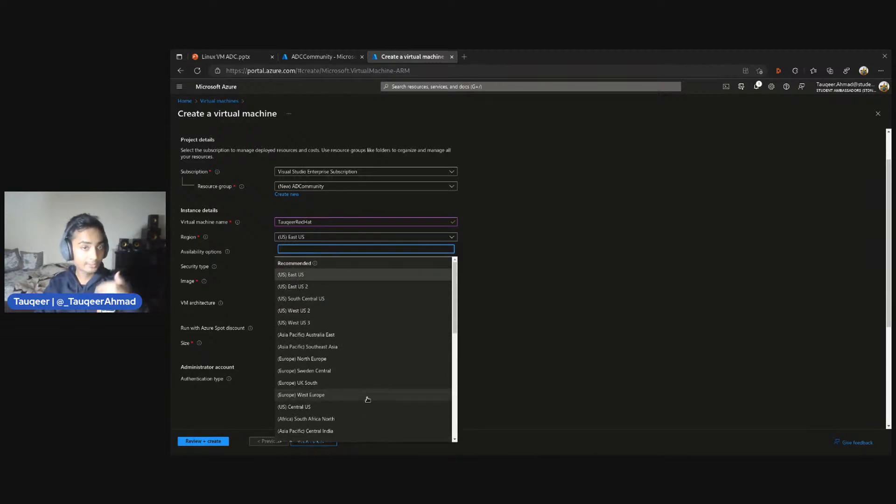
left_click(303, 275)
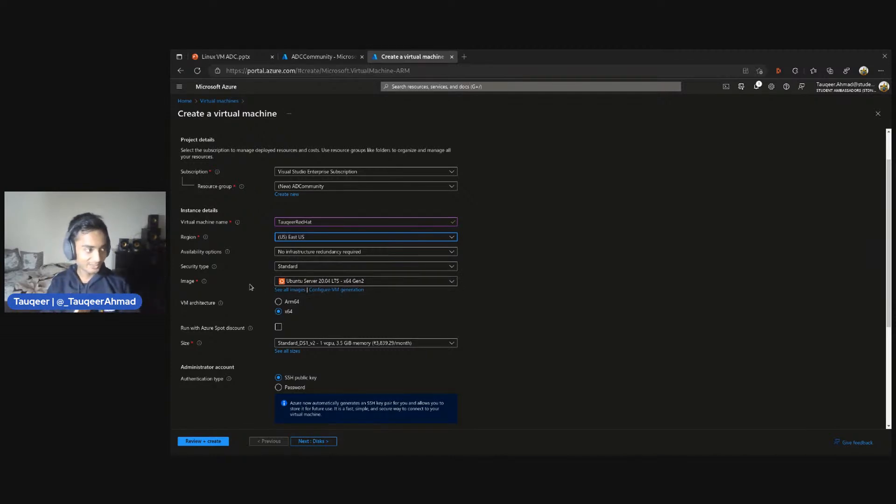
Look through the available operating system images and choose Red Hat Enterprise Linux 8.6 (LVM) - x64 Gen2
left_click(360, 281)
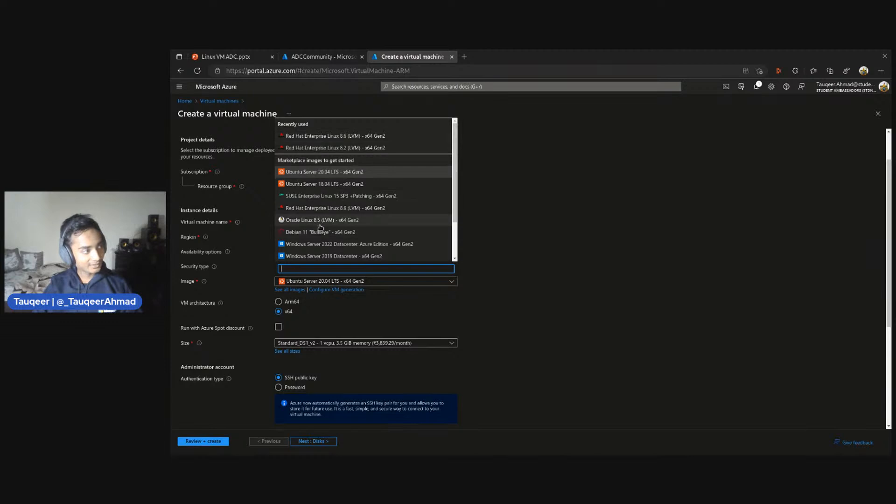
scroll(322, 219, "down", 2)
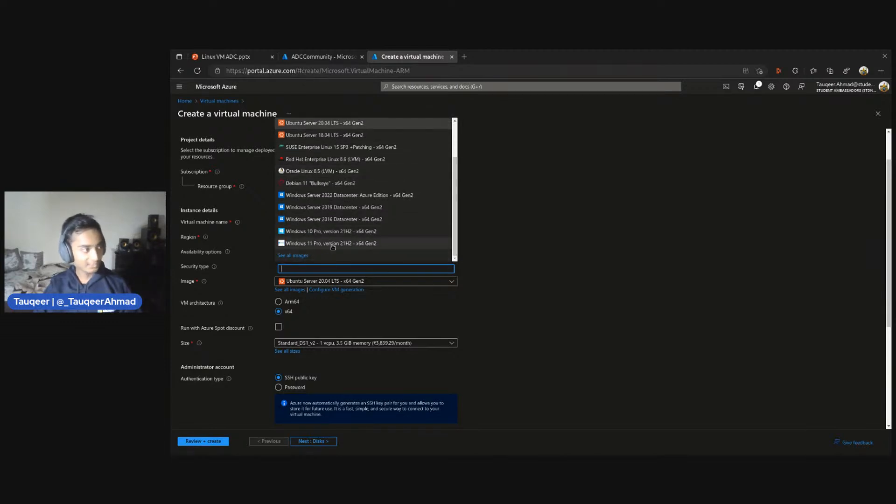
scroll(322, 196, "up", 3)
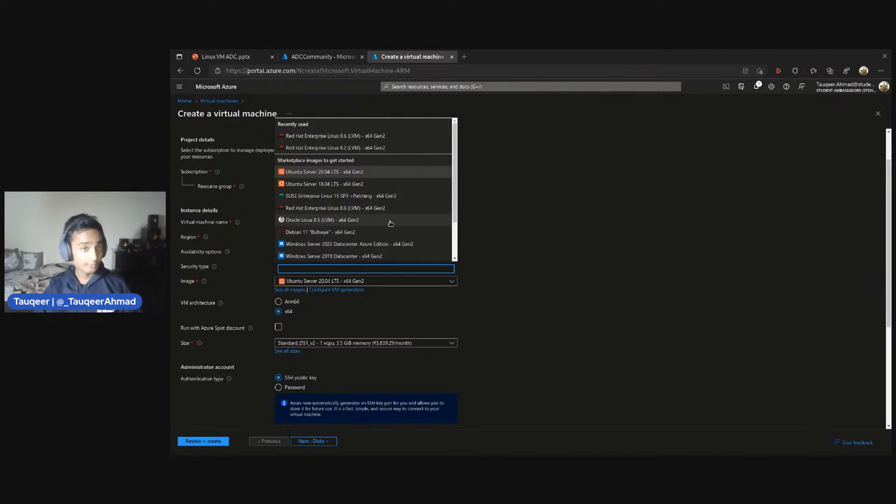
scroll(390, 224, "down", 1)
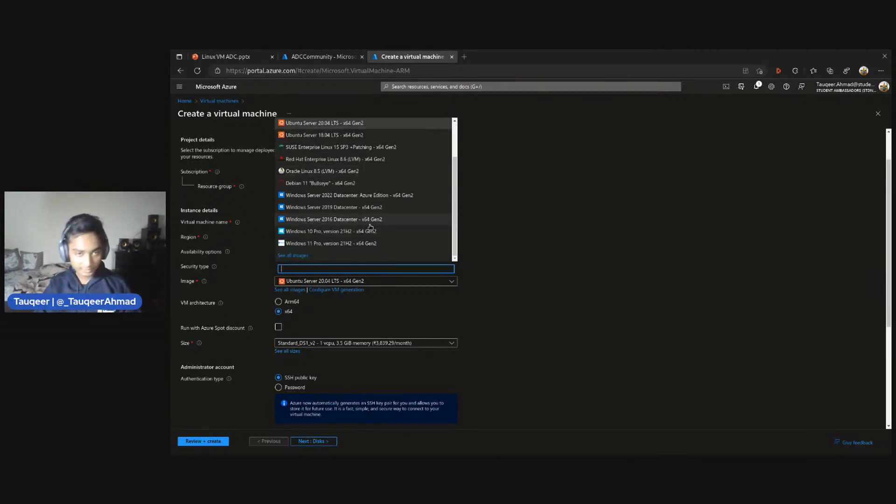
scroll(450, 189, "up", 1)
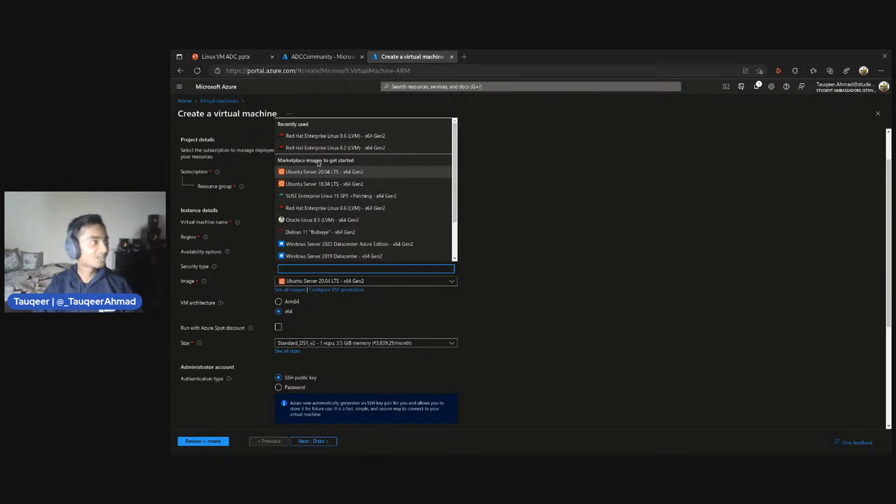
left_click(353, 136)
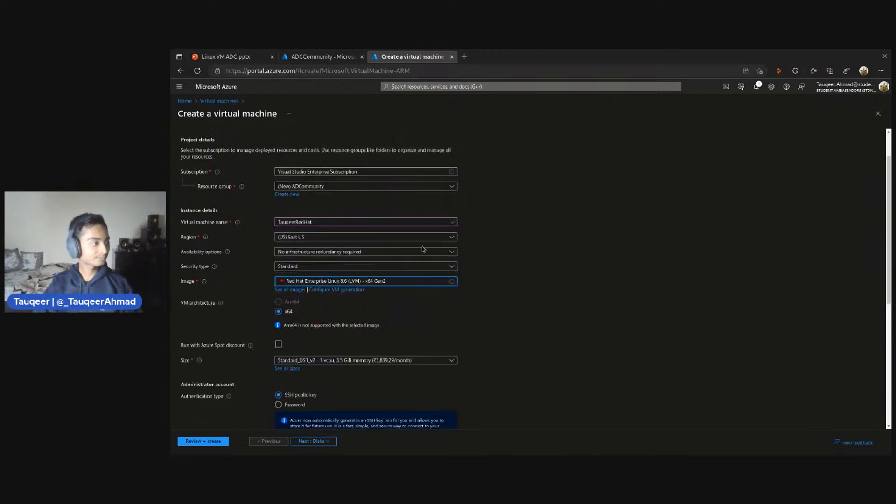
Review the architecture setting and the sizes offered for the virtual machine, and close the size list without changing the selection
scroll(522, 274, "down", 1)
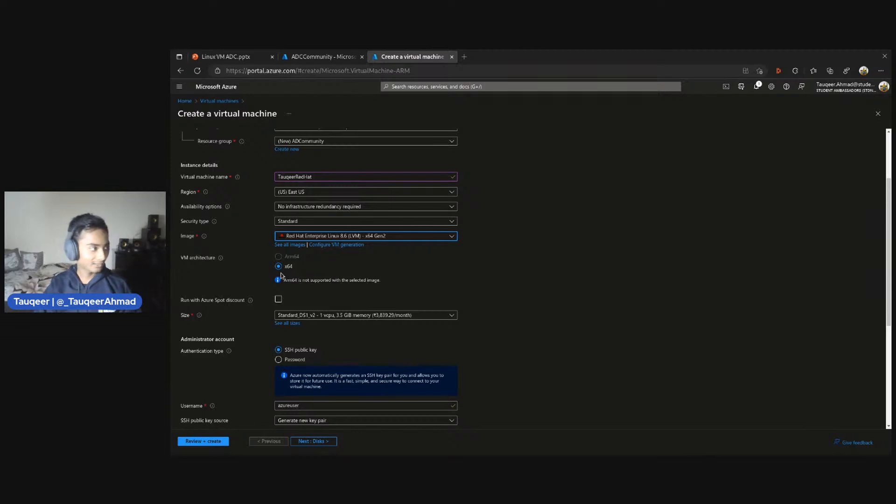
scroll(315, 275, "down", 1)
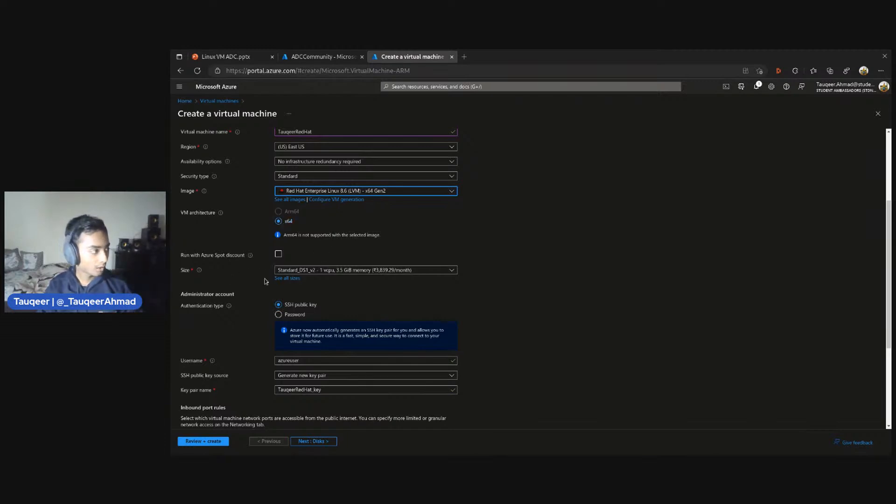
scroll(359, 187, "down", 3)
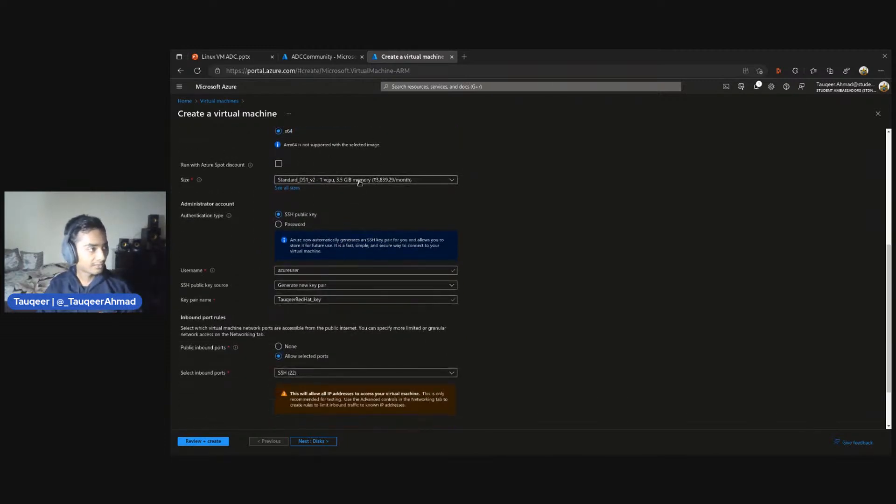
left_click(361, 180)
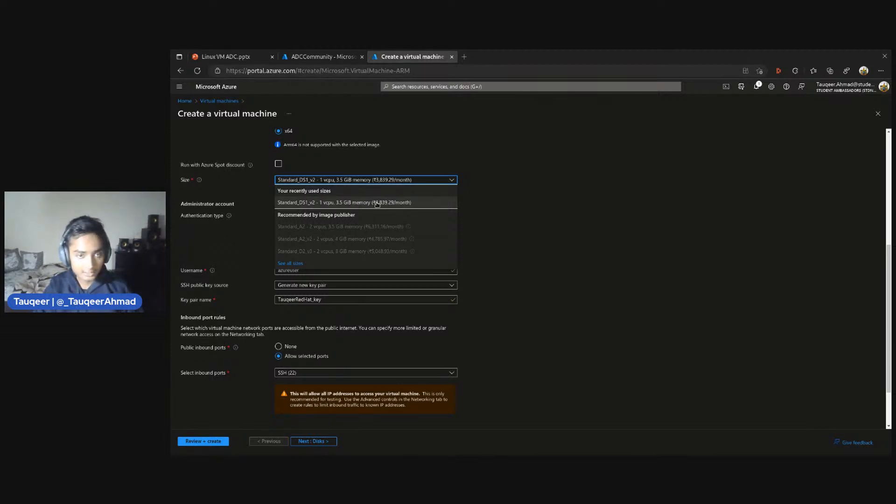
left_click(536, 212)
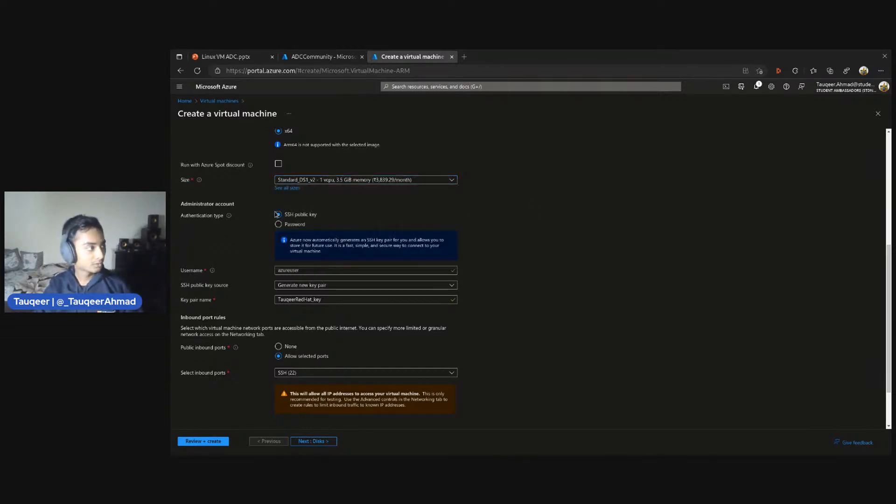
Switch the administrator account to password authentication and enter the presenter's full name in lowercase without spaces as the username
scroll(263, 221, "down", 1)
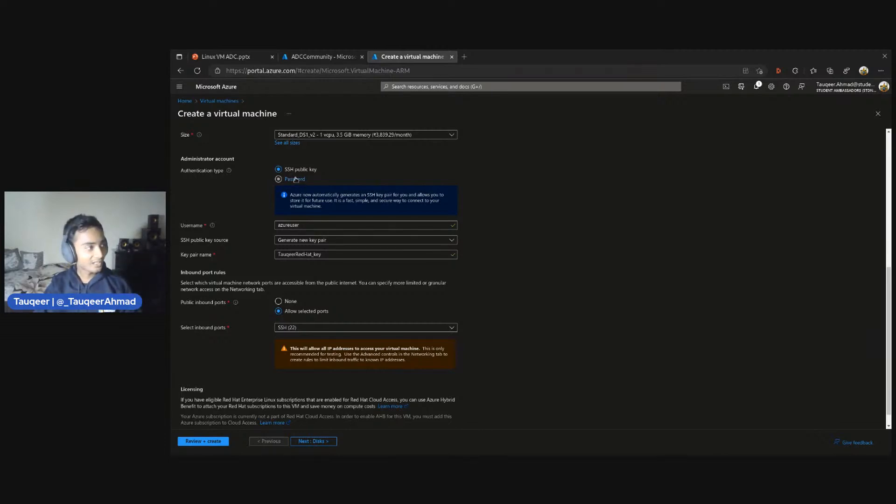
left_click(296, 179)
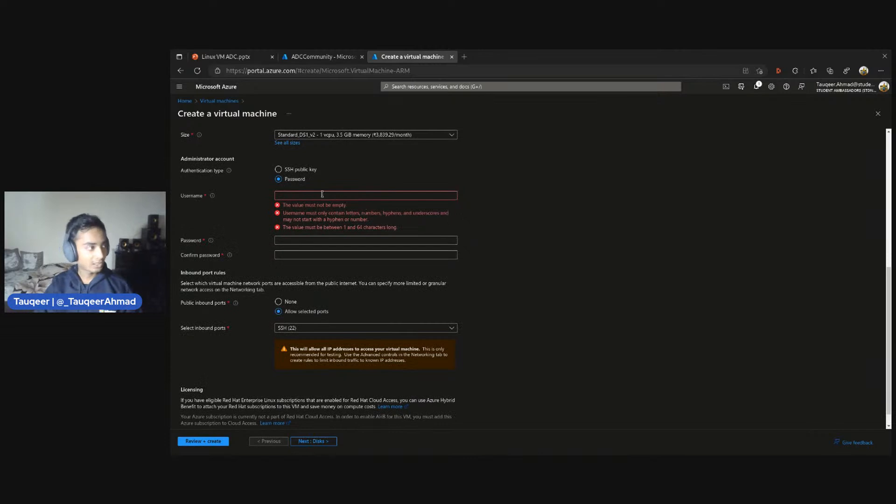
left_click(322, 195)
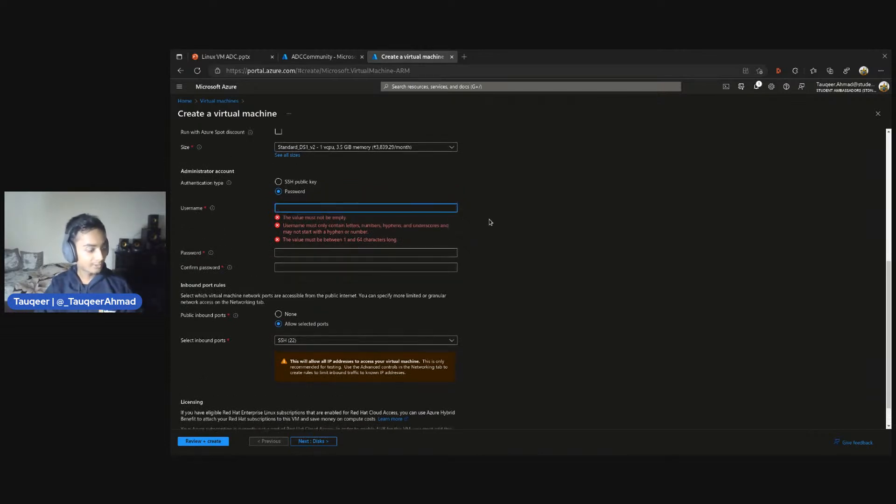
type("tauqeer")
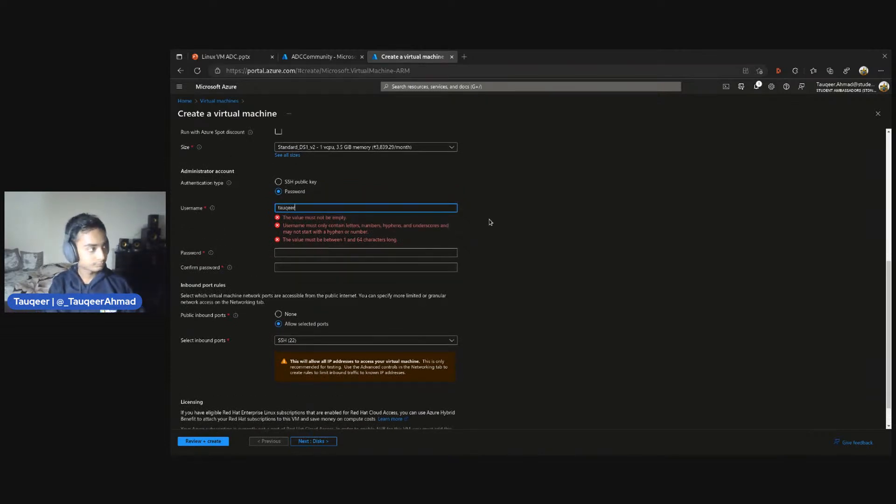
type("ahmad")
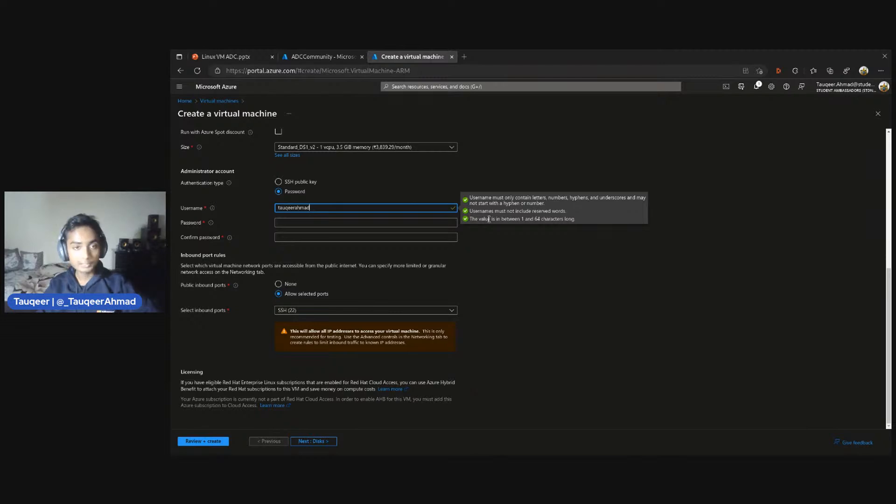
Enter the administrator account password and repeat it in the confirmation field
left_click(321, 223)
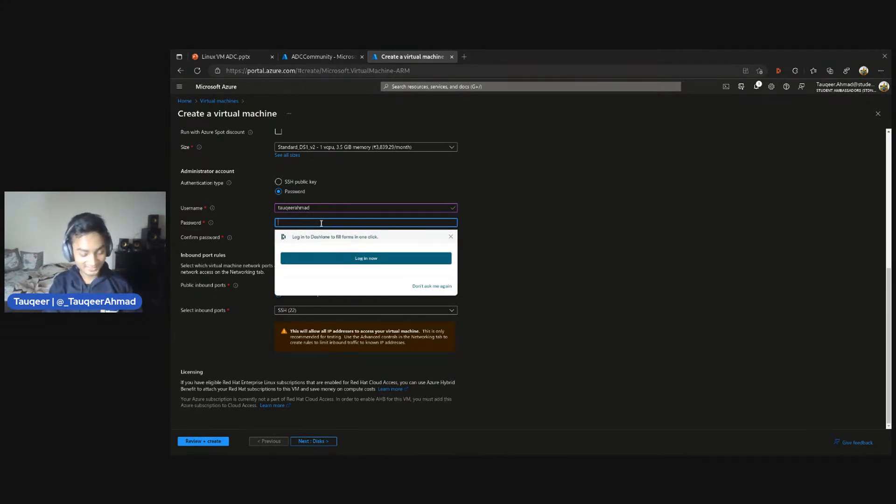
type("•••")
key("BackSpace")
key("BackSpace")
key("BackSpace")
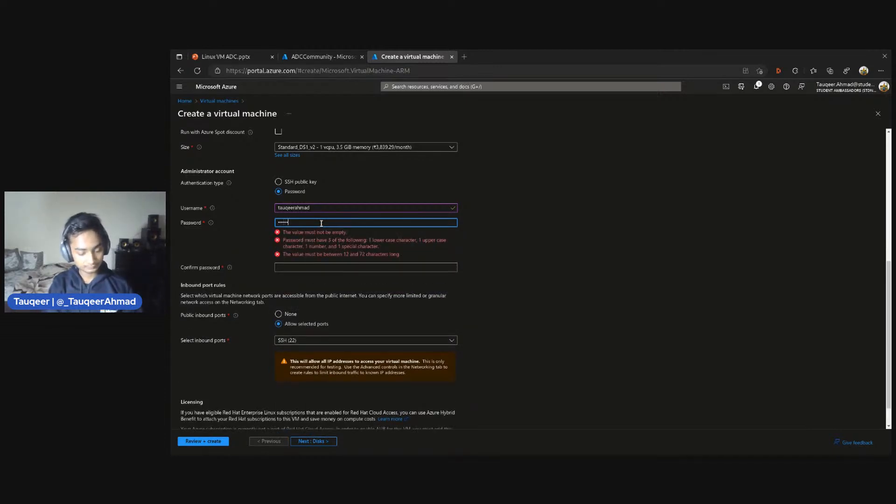
type("••••••••")
type("•••")
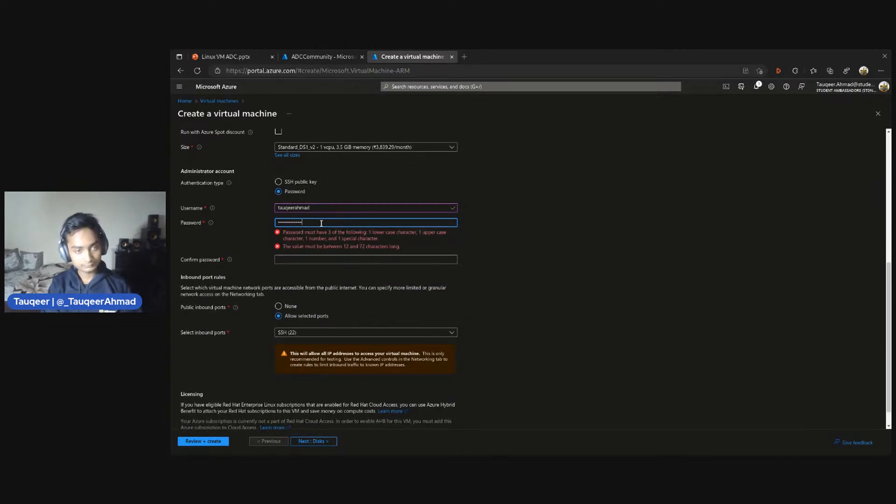
left_click(322, 237)
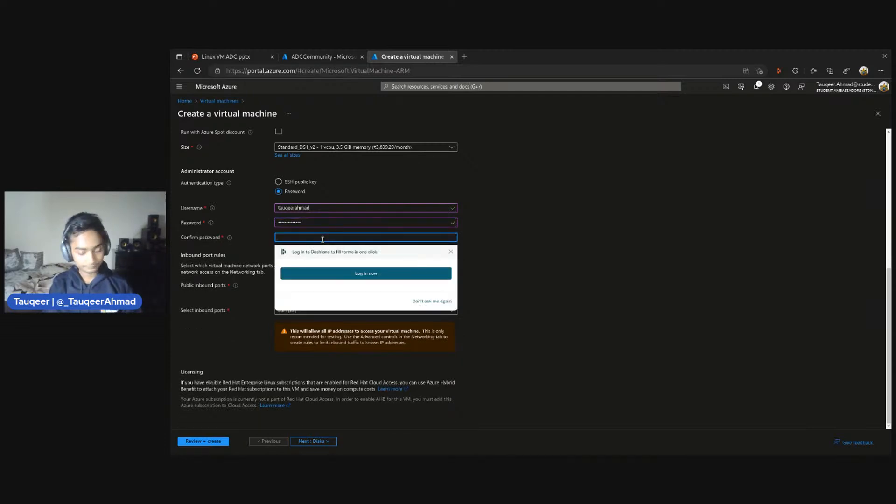
type("•••••••")
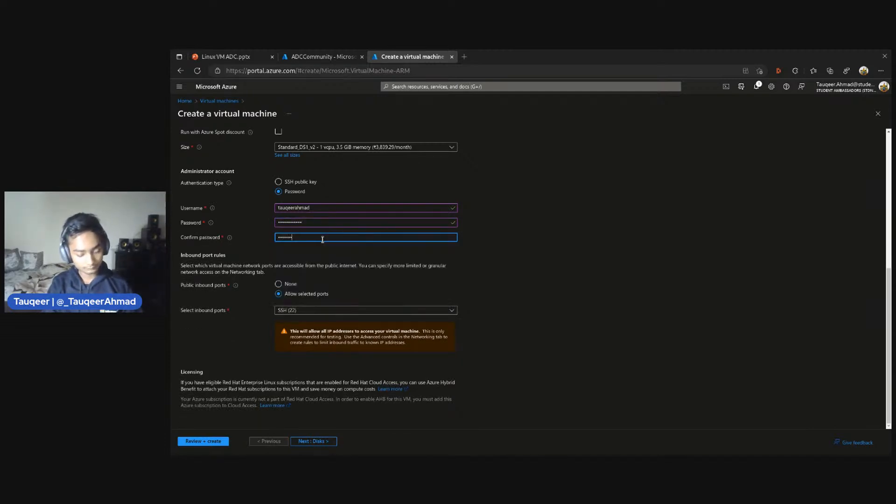
type("••")
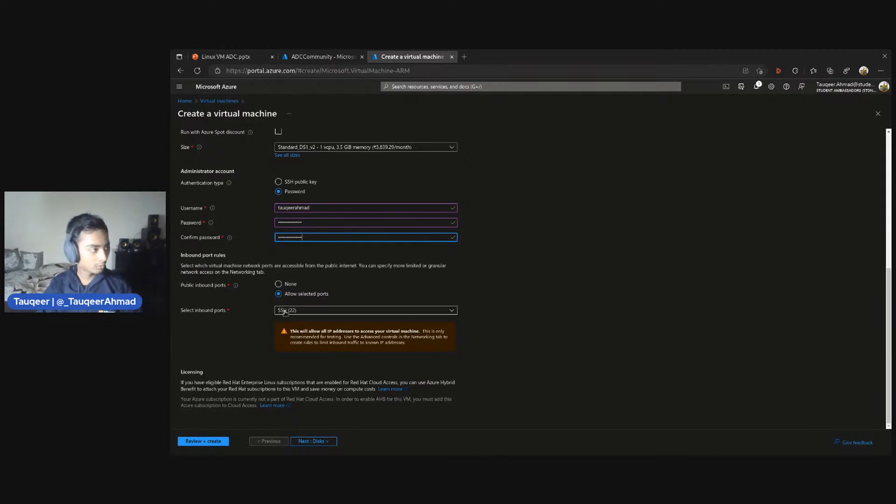
Recheck the basic settings of the virtual machine and proceed to its disk settings
scroll(289, 310, "up", 3)
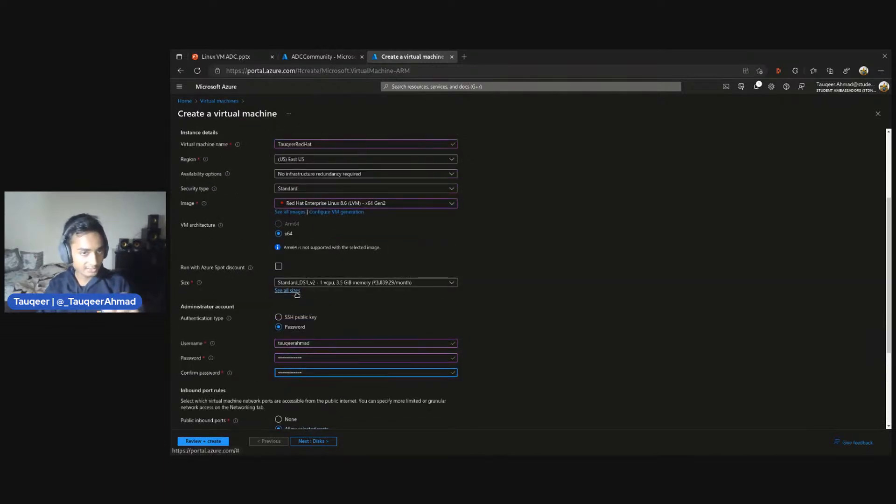
scroll(297, 294, "down", 3)
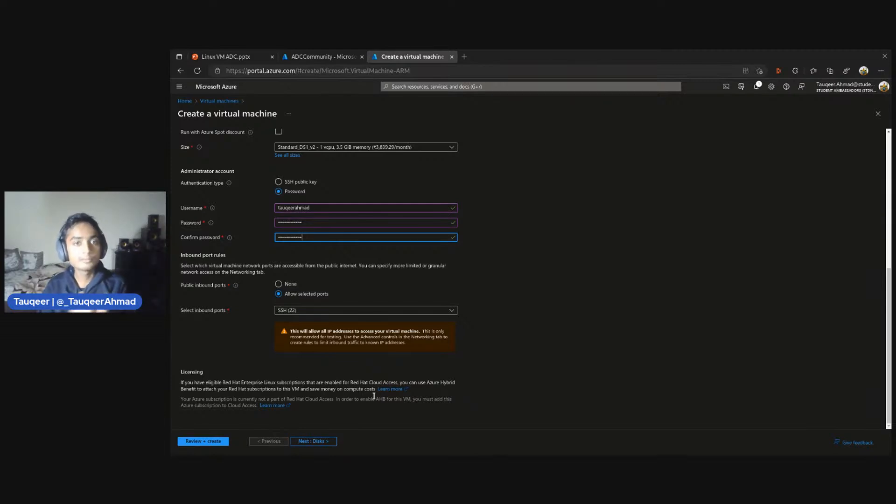
left_click(322, 443)
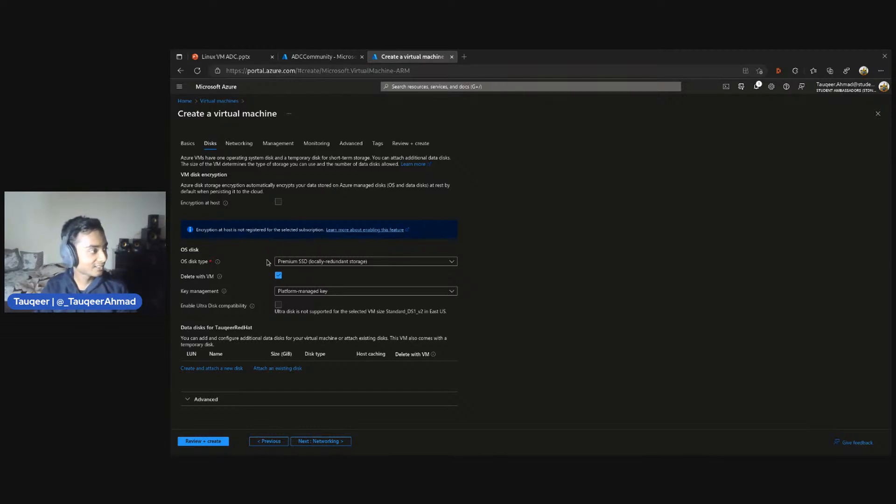
Use Premium SSD (locally-redundant storage) with a platform-managed key for the OS disk and proceed to the networking settings
left_click(293, 261)
left_click(296, 291)
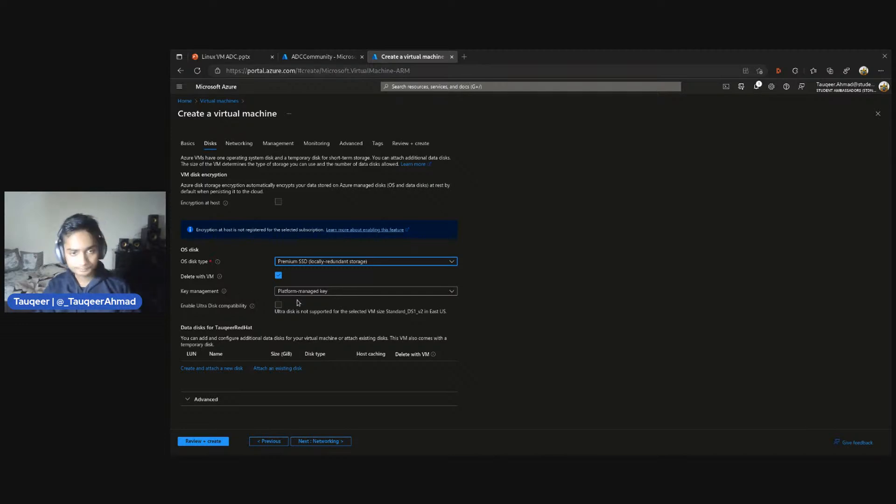
left_click(341, 293)
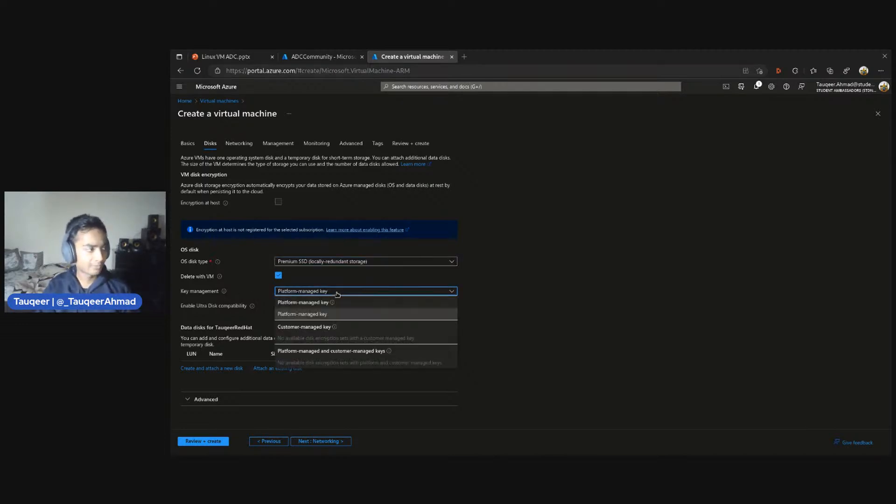
left_click(298, 317)
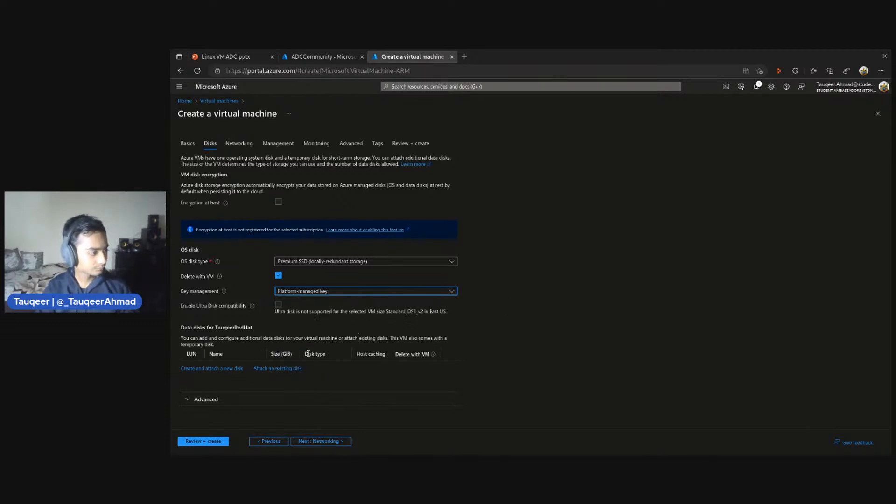
left_click(306, 442)
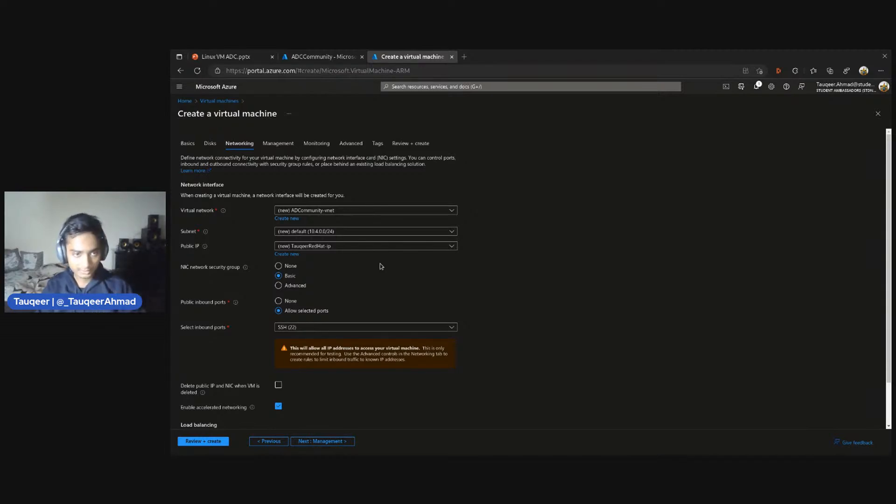
Have the public IP and NIC deleted together with the virtual machine and proceed to the management settings
scroll(381, 265, "down", 1)
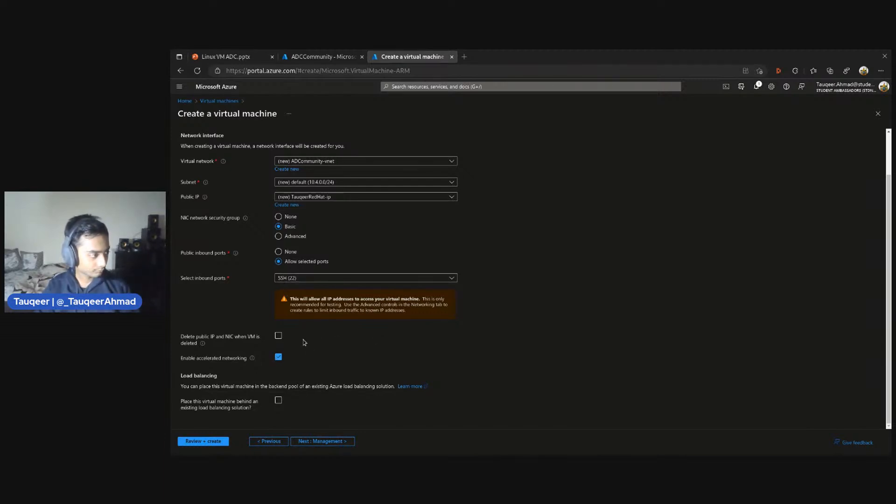
left_click(278, 336)
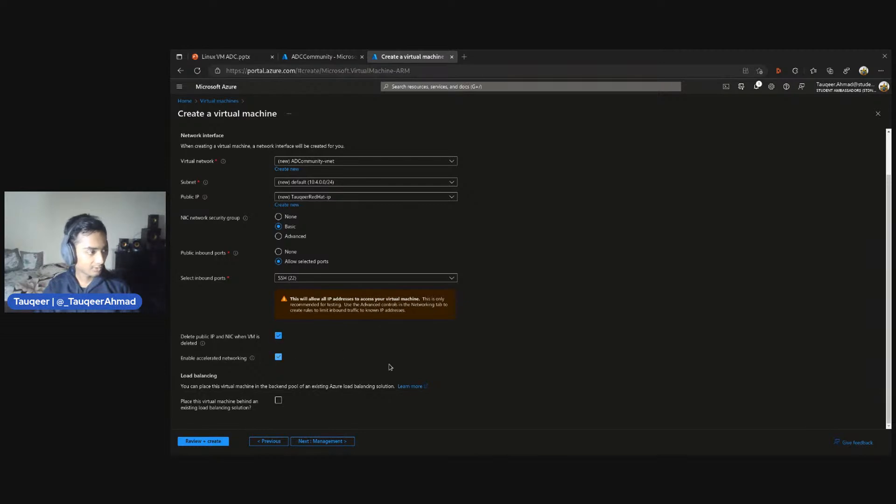
left_click(328, 441)
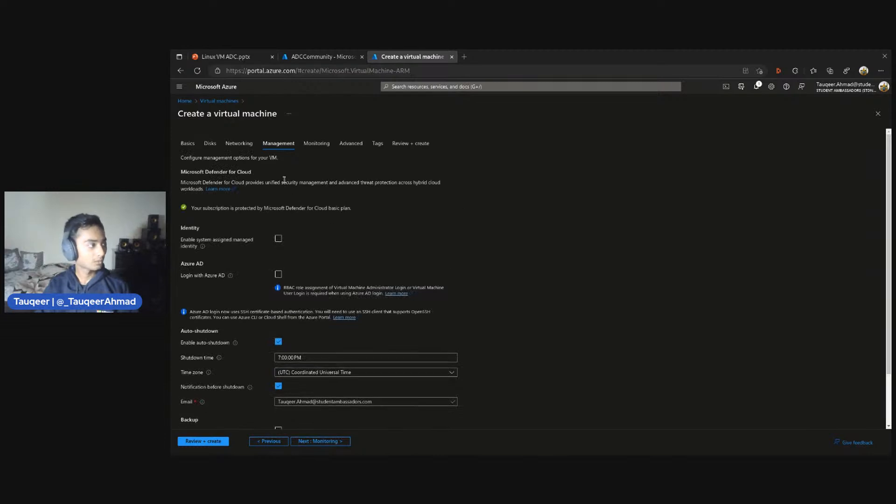
Check the time zone choices, keep auto-shutdown at 7:00:00 PM Coordinated Universal Time, and proceed to the monitoring settings
scroll(373, 271, "down", 2)
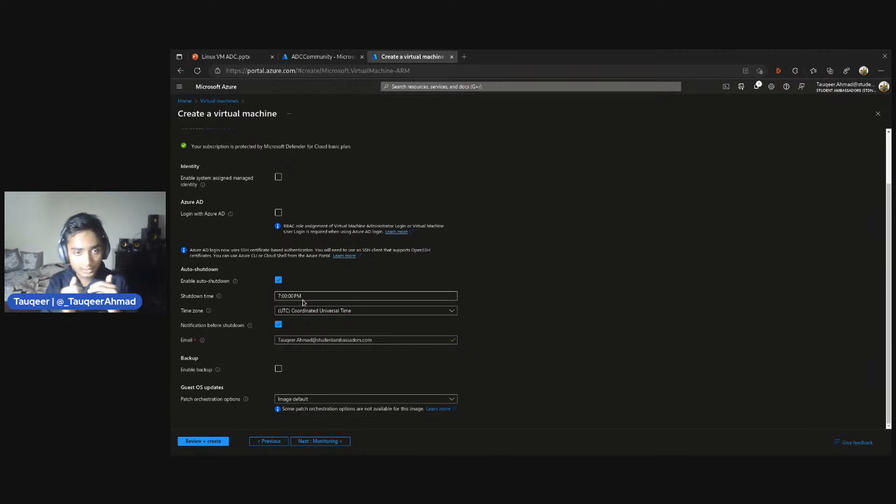
left_click(320, 311)
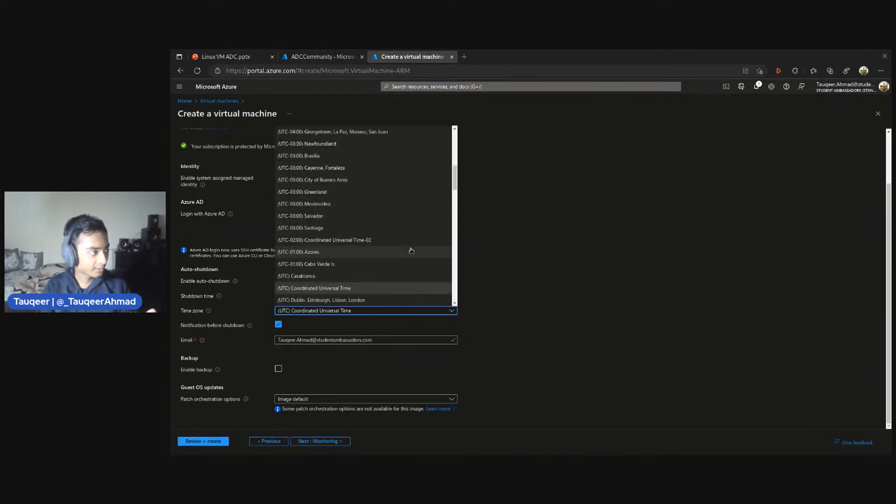
left_click(525, 284)
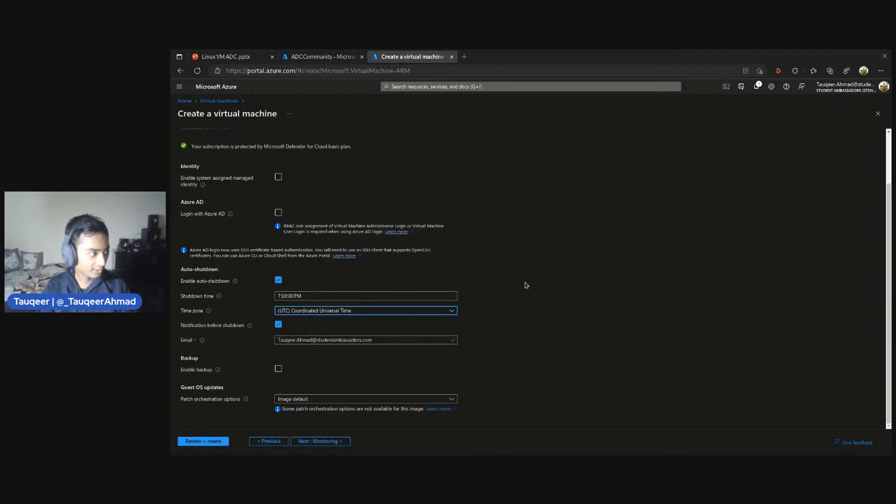
left_click(526, 332)
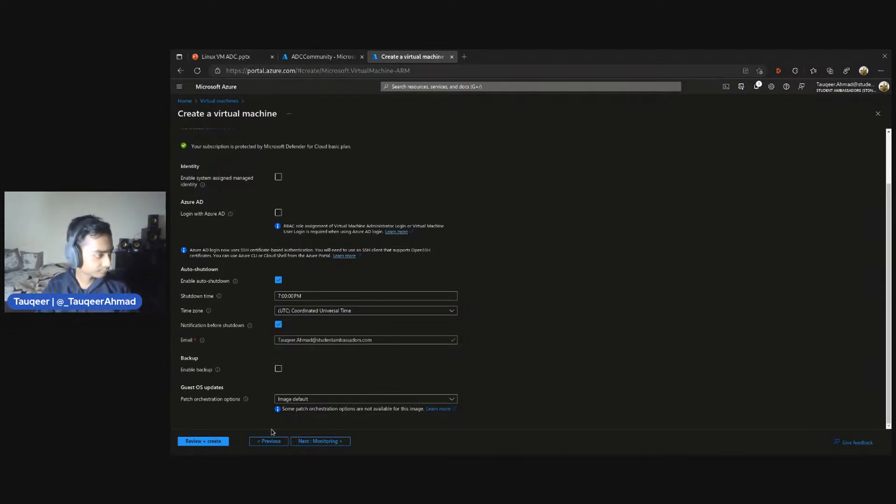
left_click(308, 442)
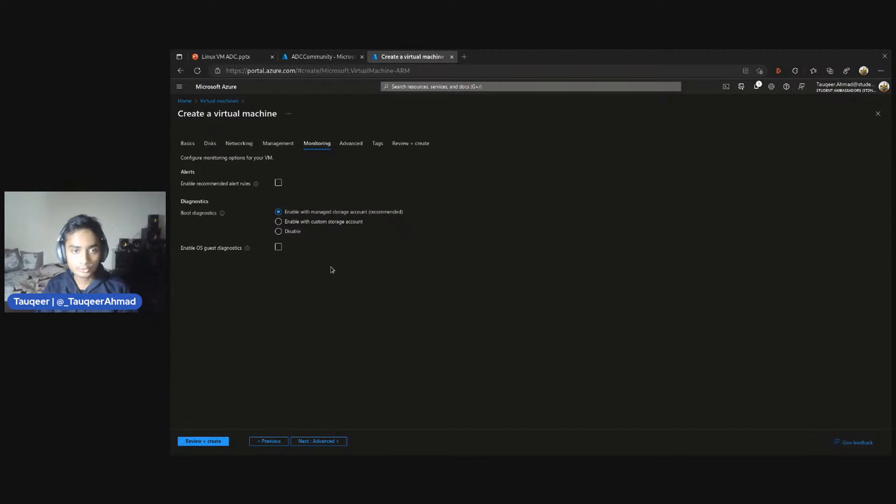
Keep the monitoring defaults, look through the advanced settings without changing them, and proceed to the tags
left_click(302, 440)
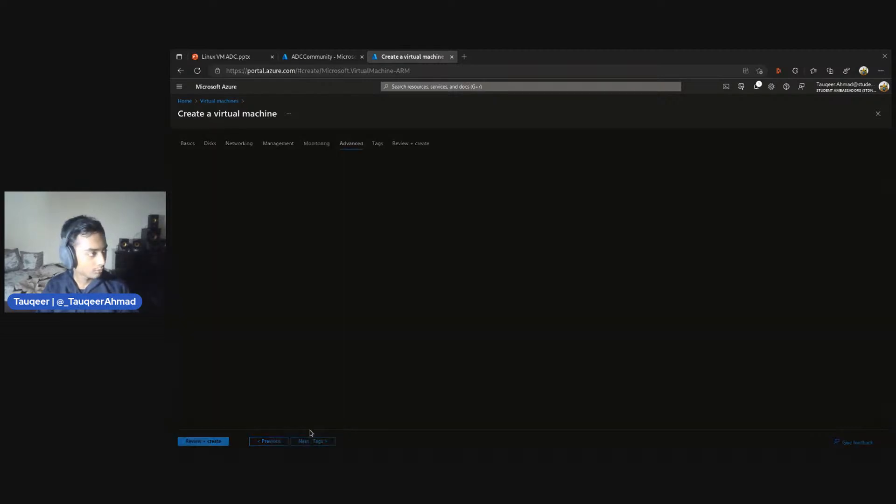
scroll(410, 326, "down", 4)
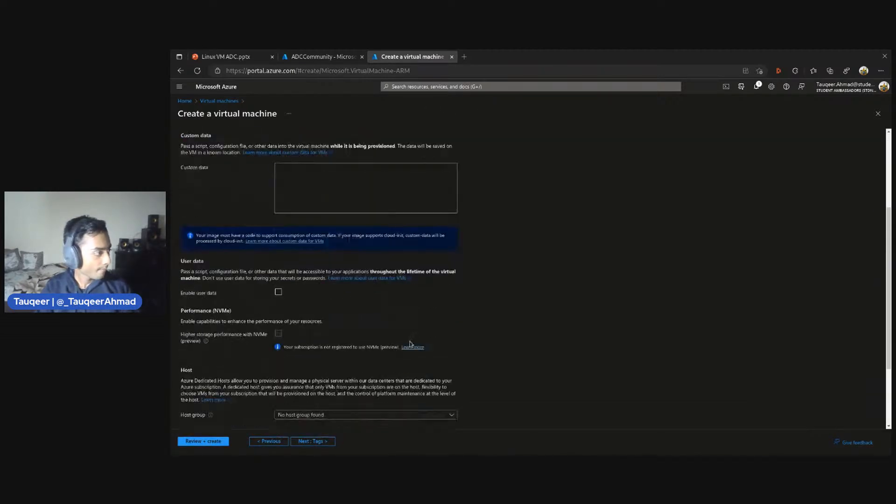
scroll(376, 420, "down", 1)
scroll(380, 395, "up", 4)
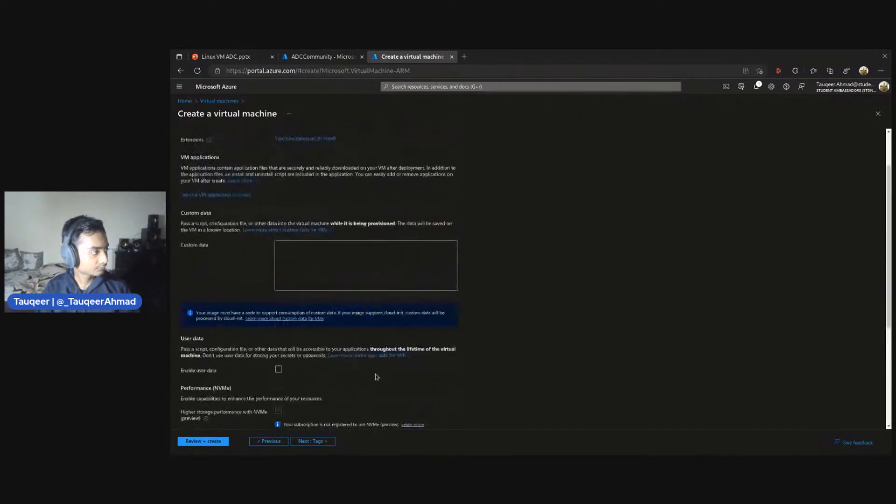
scroll(377, 376, "up", 1)
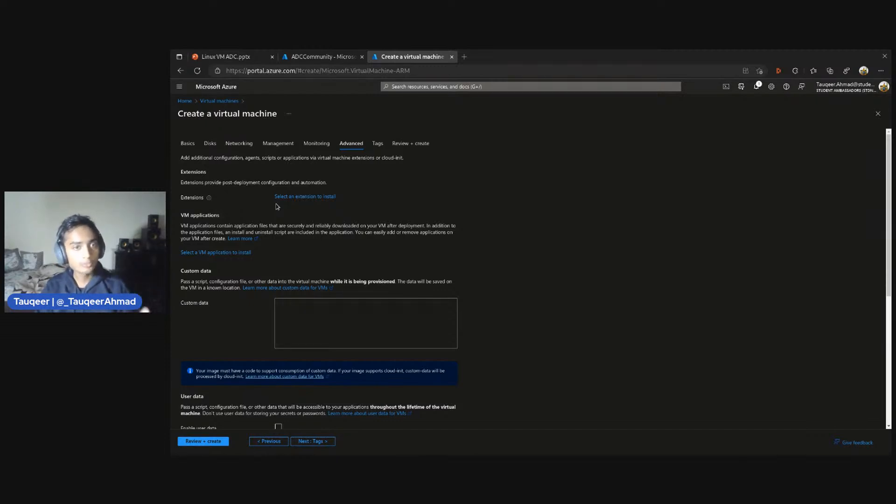
scroll(277, 206, "down", 5)
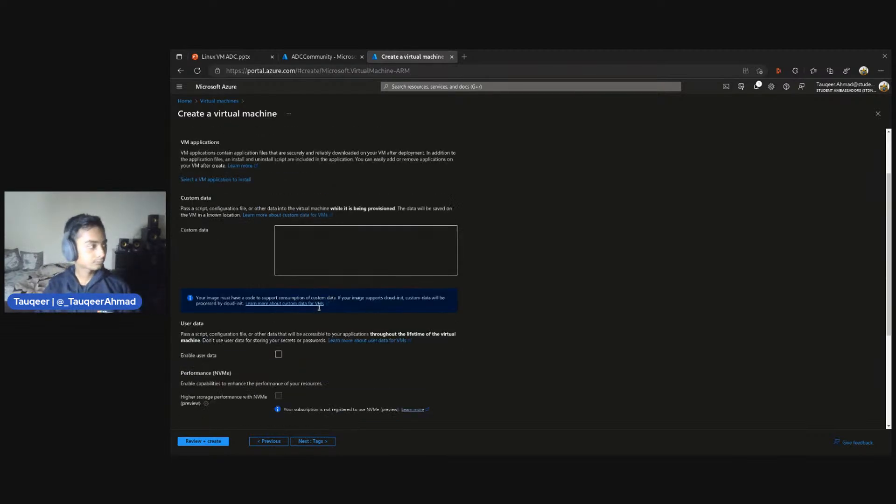
scroll(325, 308, "down", 1)
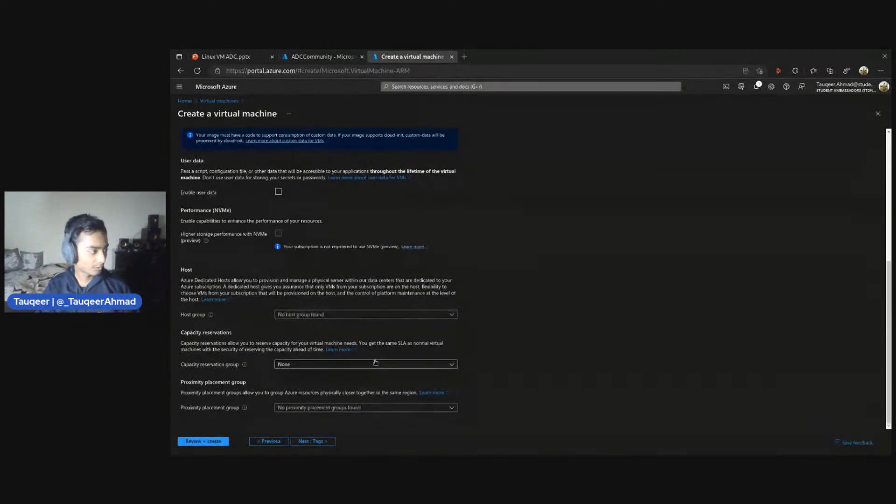
left_click(311, 441)
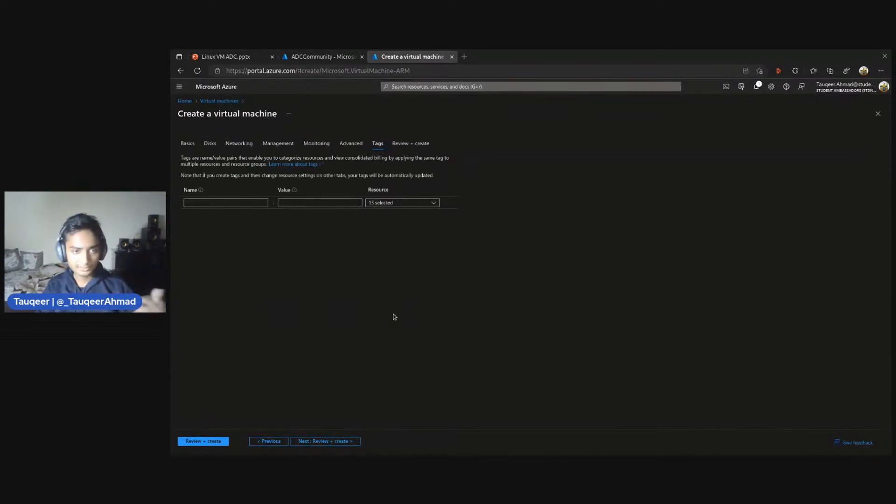
Review the full virtual machine configuration summary without adding tags and create the virtual machine
left_click(325, 441)
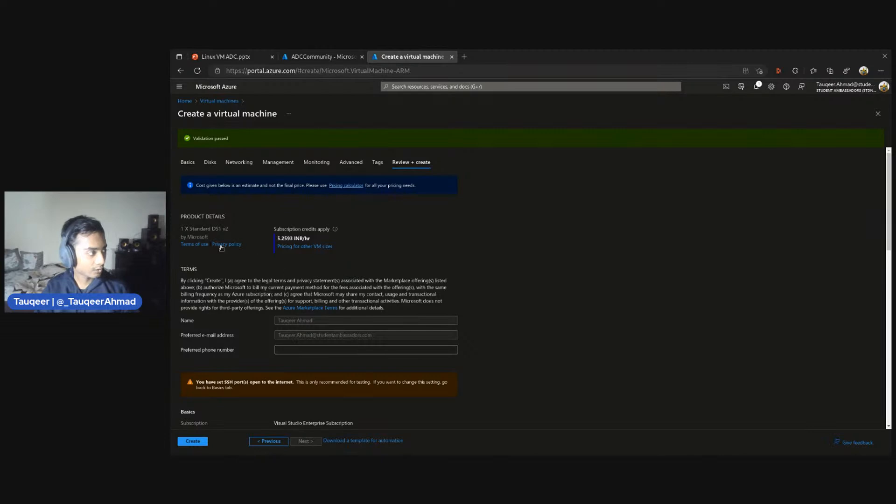
scroll(340, 276, "down", 1)
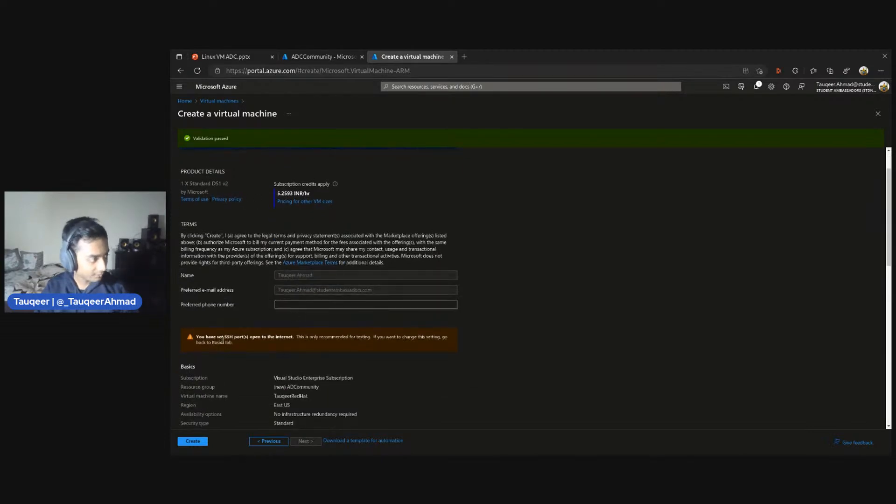
scroll(351, 342, "down", 5)
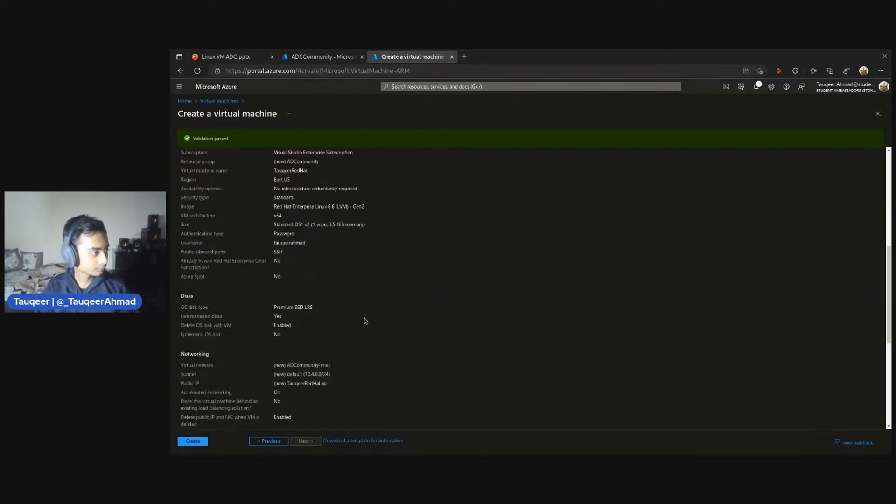
scroll(249, 220, "down", 4)
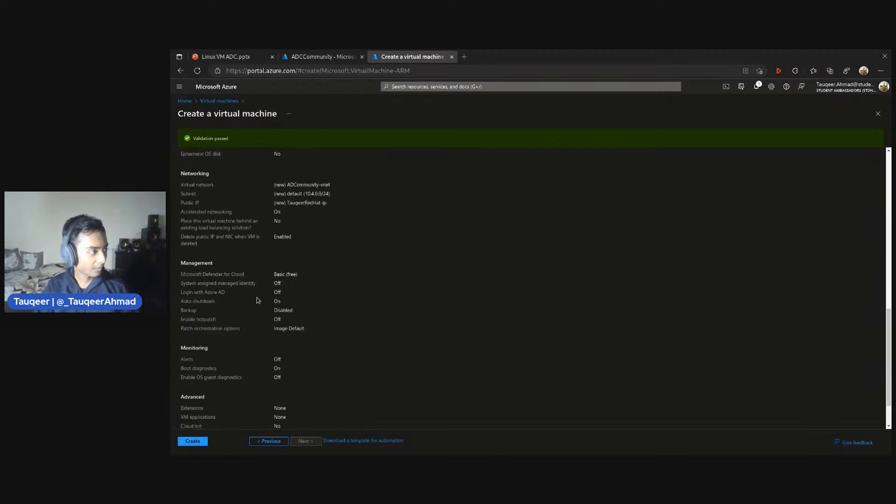
scroll(256, 300, "down", 1)
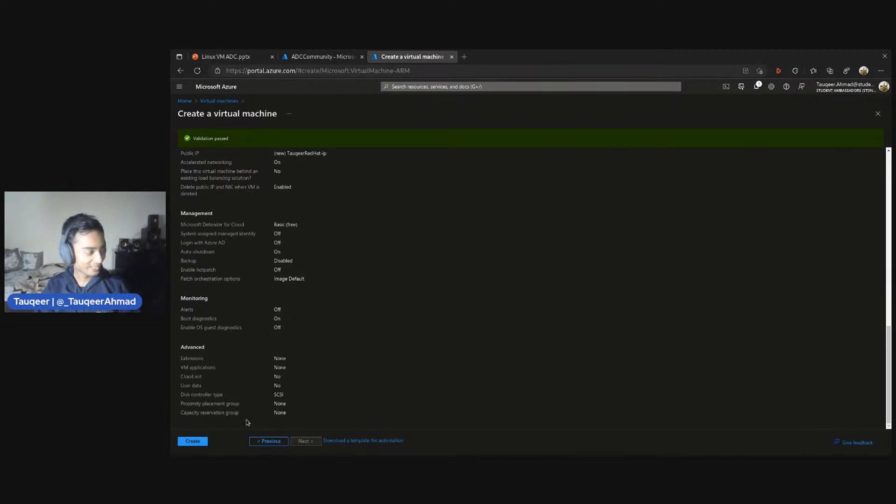
left_click(192, 441)
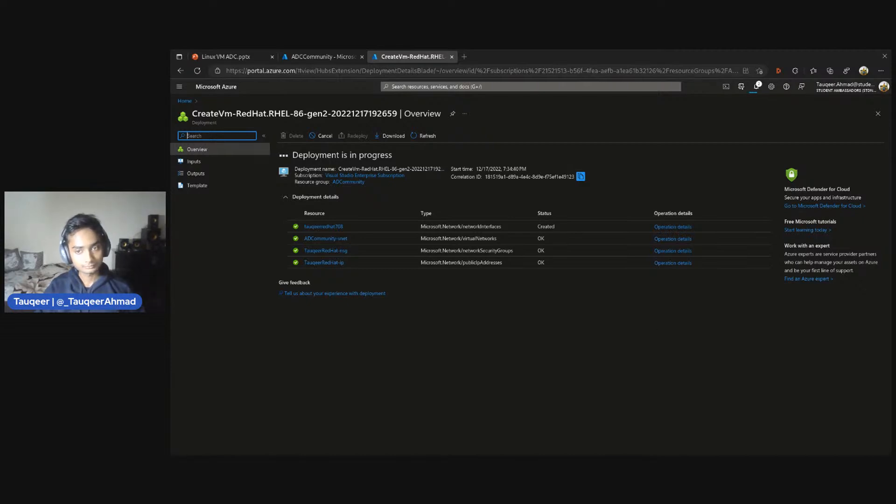
Open the new virtual machine's resource page once its deployment finishes and look over its overview properties
key("alt+Tab")
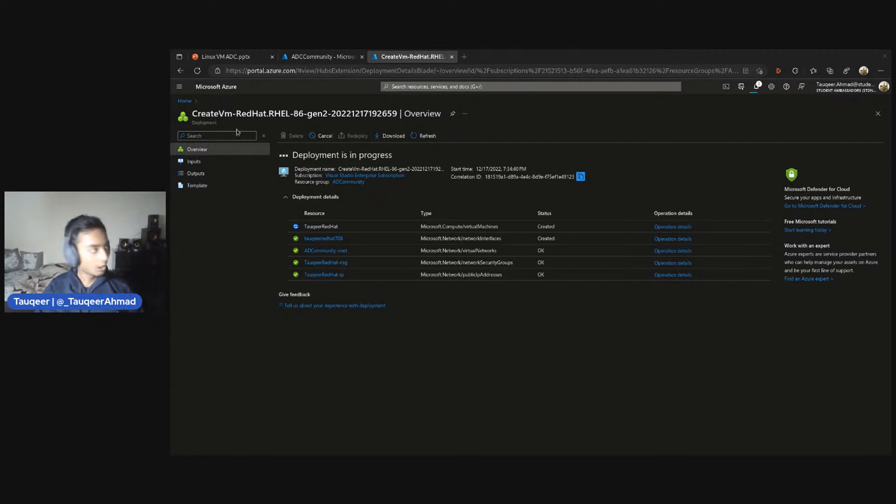
left_click_drag(193, 112, 300, 117)
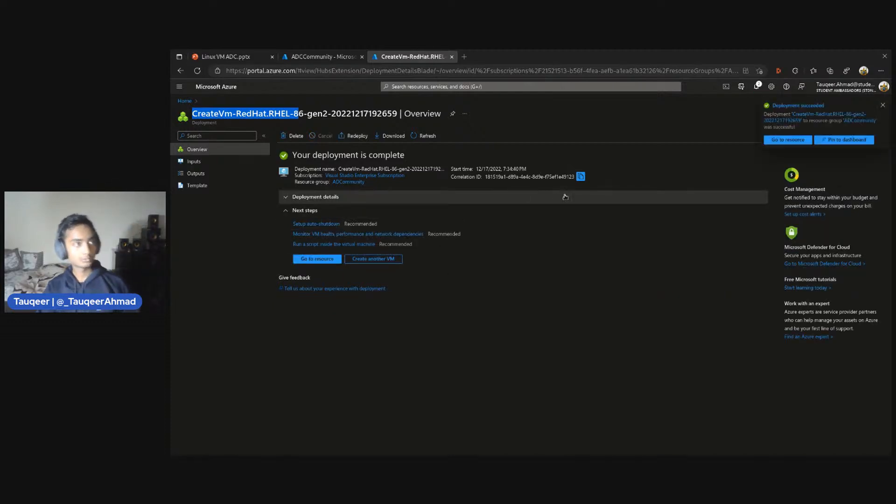
right_click(783, 144)
key("Escape")
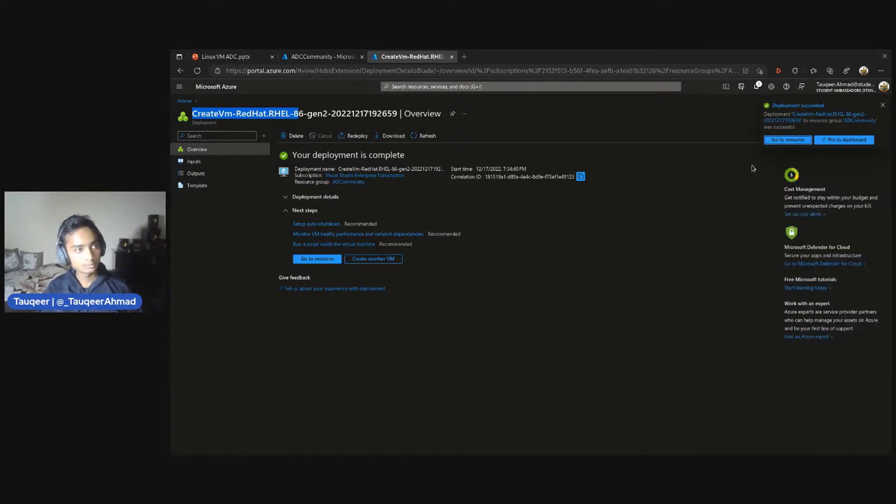
left_click(787, 139)
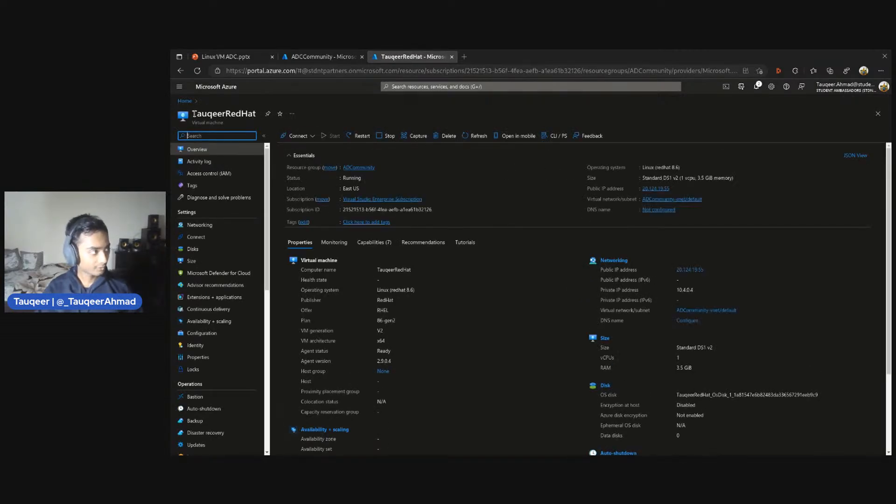
left_click_drag(195, 113, 256, 114)
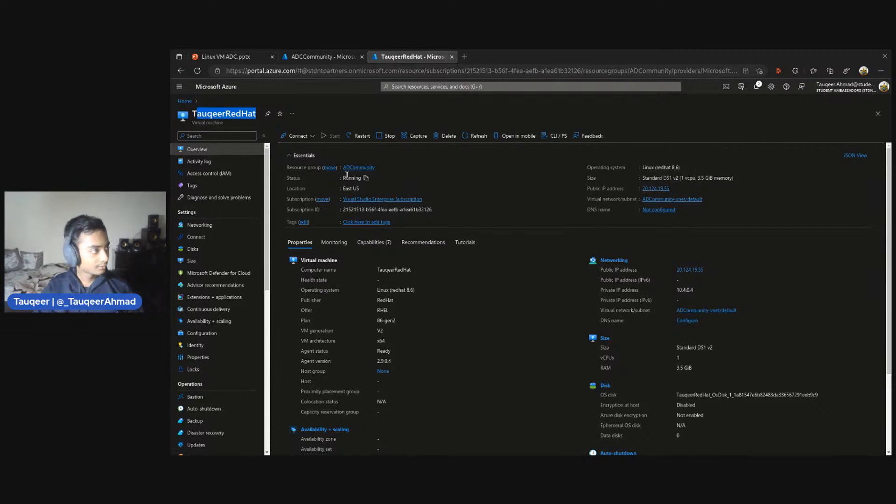
scroll(373, 233, "down", 3)
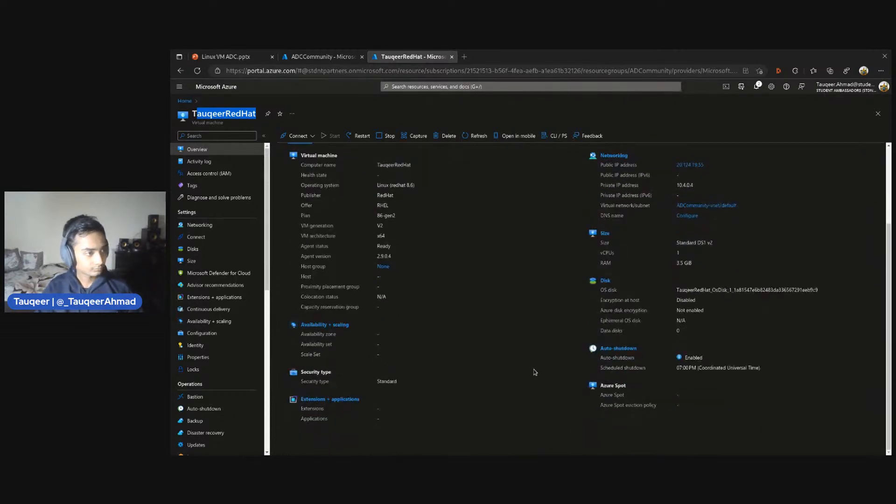
scroll(535, 372, "up", 3)
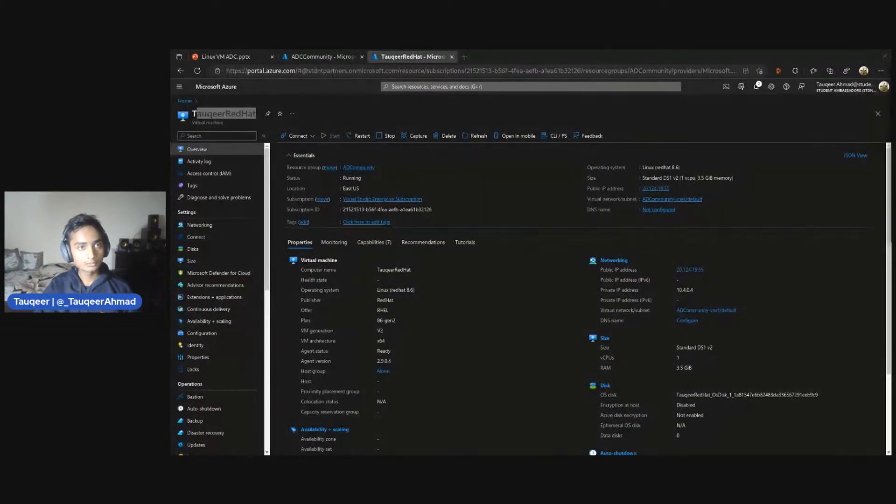
Place a terminal window over the virtual machine's overview page, leaving the public IP address visible
left_click_drag(894, 170, 606, 265)
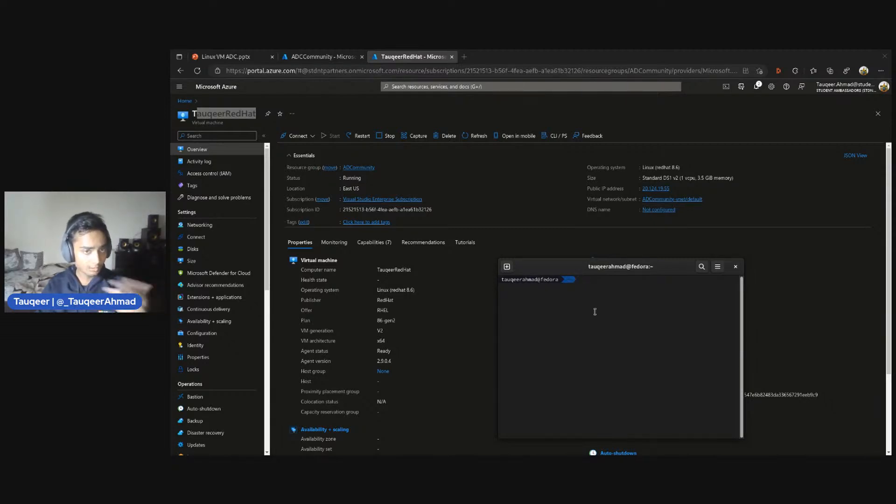
type("hello")
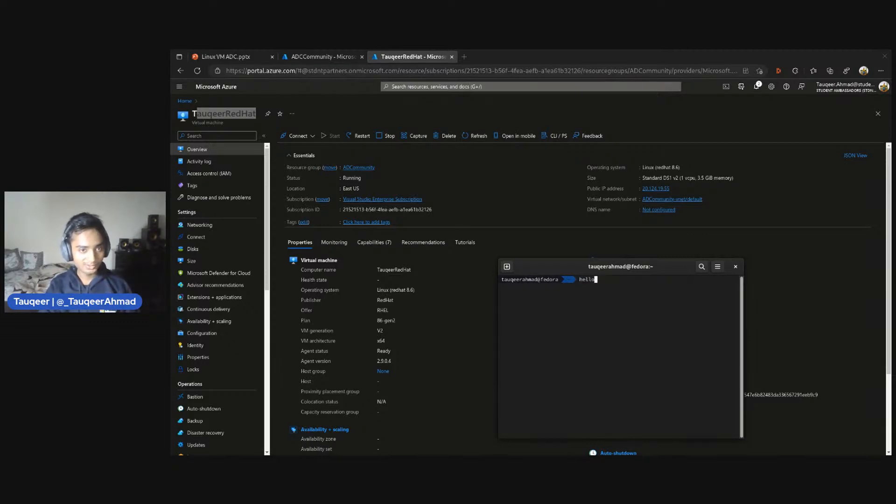
key("BackSpace")
key("BackSpace")
key("BackSpace")
key("BackSpace")
key("BackSpace")
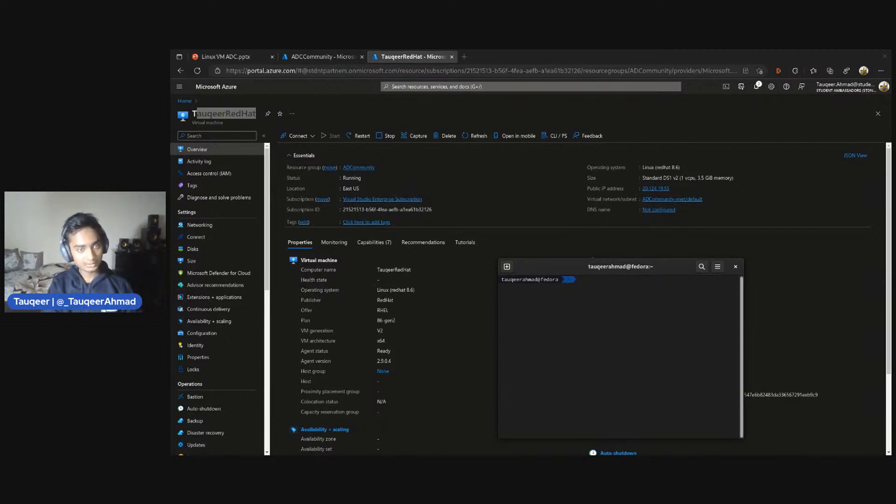
Start an SSH connection from the terminal with the administrator username and the public IP address 20.124.19.55 copied from the virtual machine's overview
type("ssh")
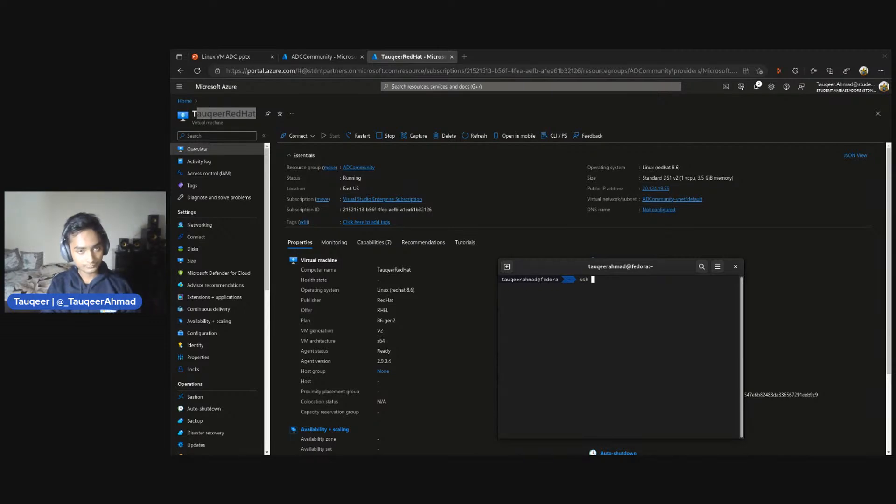
type(" t")
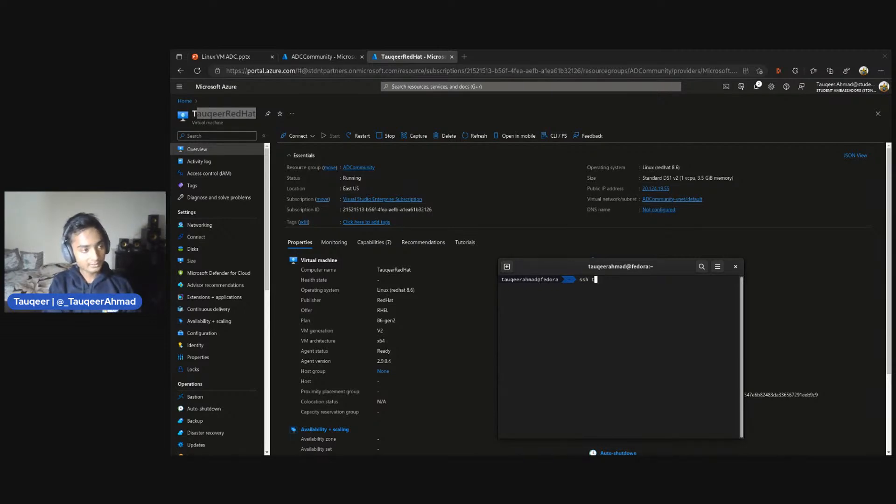
type("auqeerahnma")
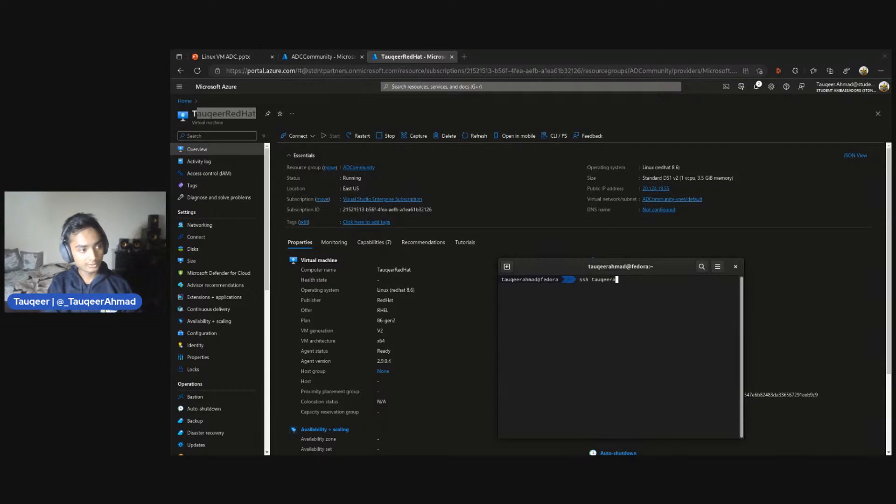
key("BackSpace")
key("BackSpace")
key("BackSpace")
type("mad@")
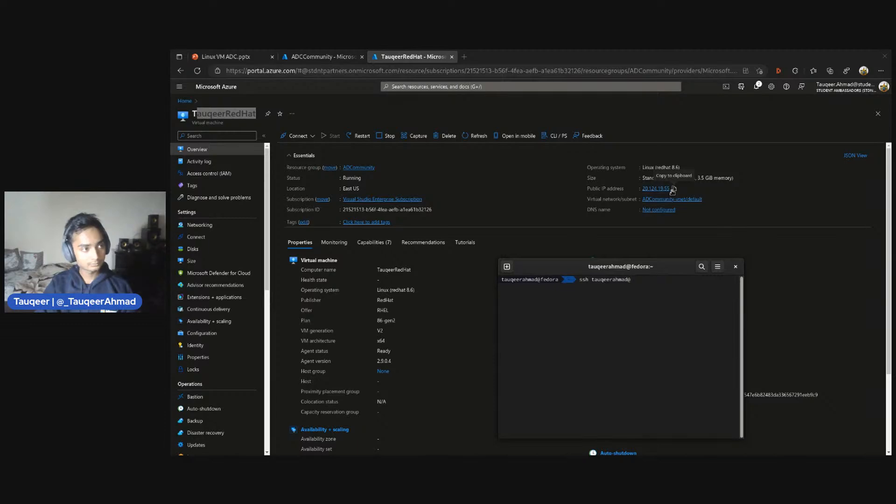
left_click(672, 189)
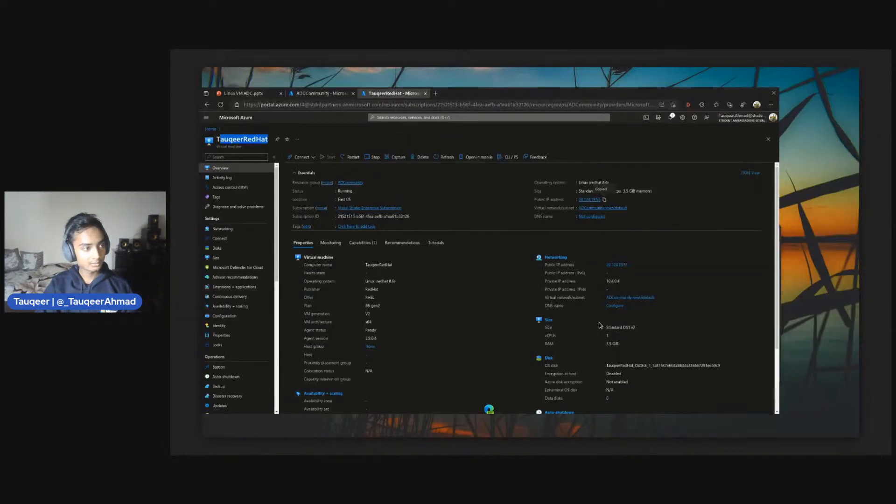
key("alt+Tab")
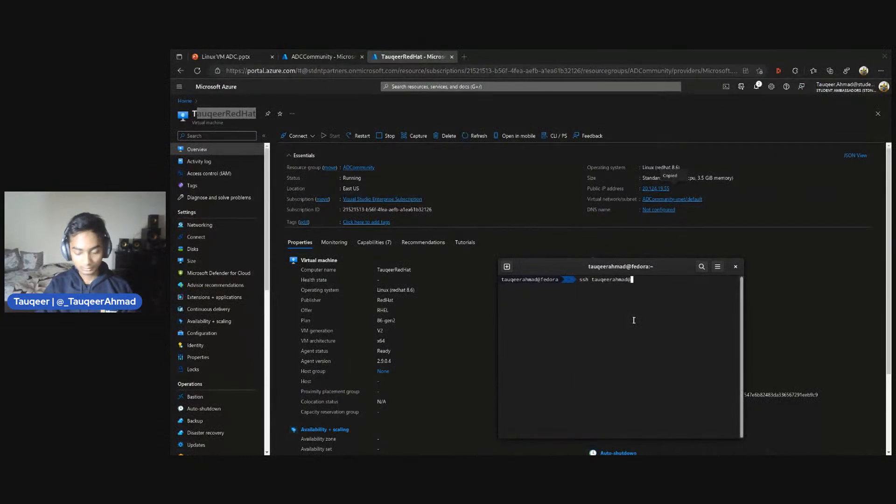
key("ctrl+shift+v")
key("Return")
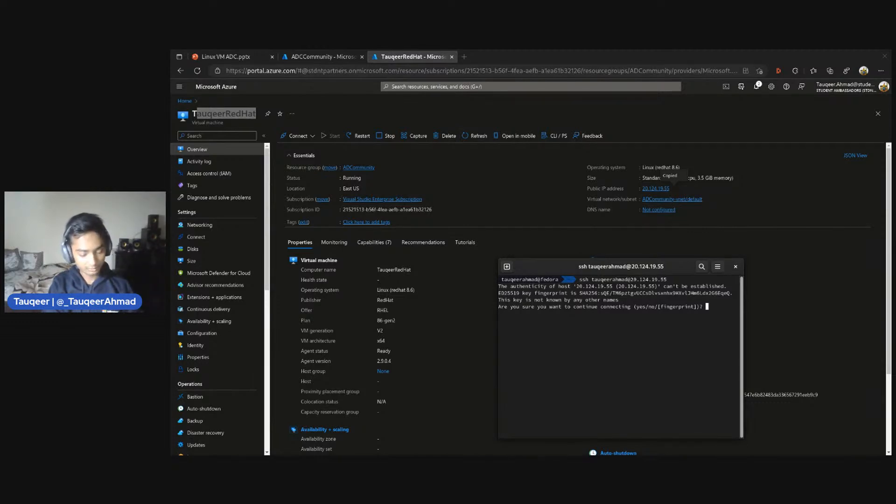
Accept the host's fingerprint with yes and log in by entering the administrator account's password
type("yes")
key("Return")
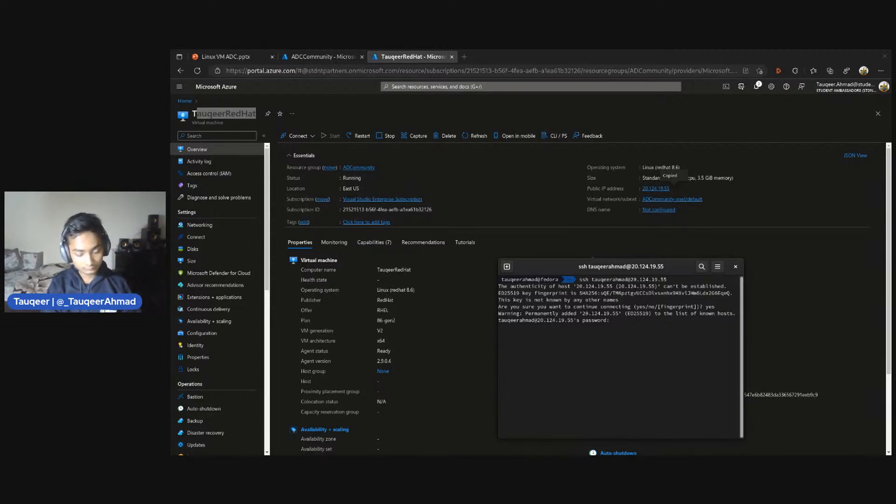
key("Return")
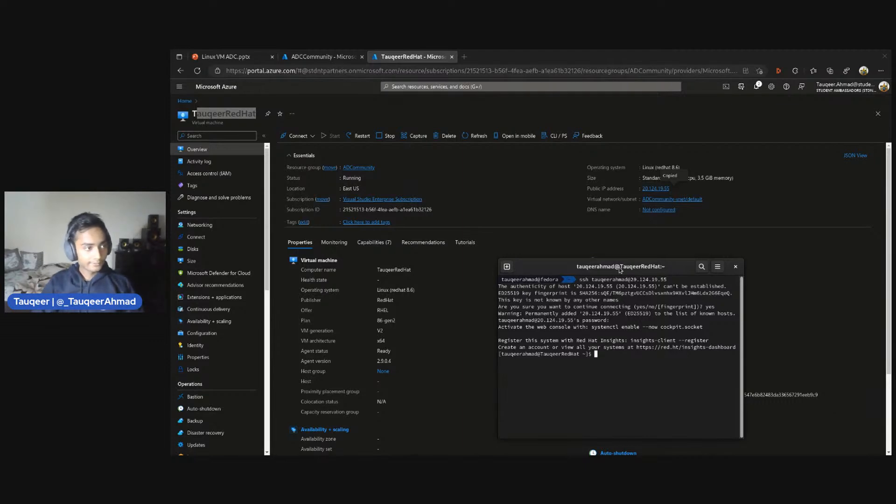
Compare the username and hostname in the remote prompt with the login and the portal's virtual machine name, and clear the terminal
left_click_drag(621, 269, 602, 263)
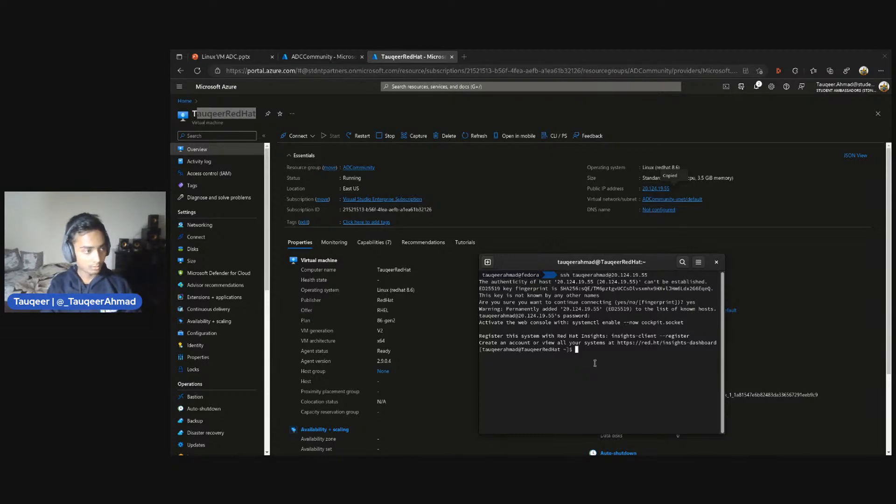
type("clear")
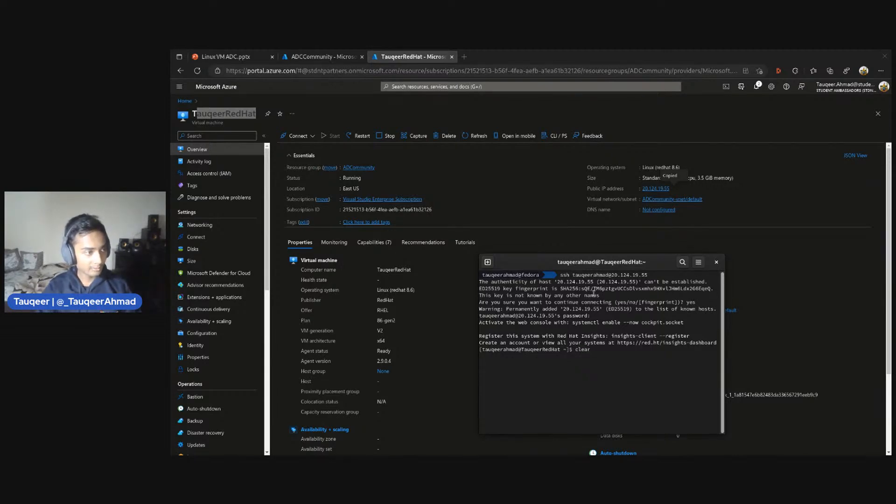
left_click_drag(573, 275, 612, 275)
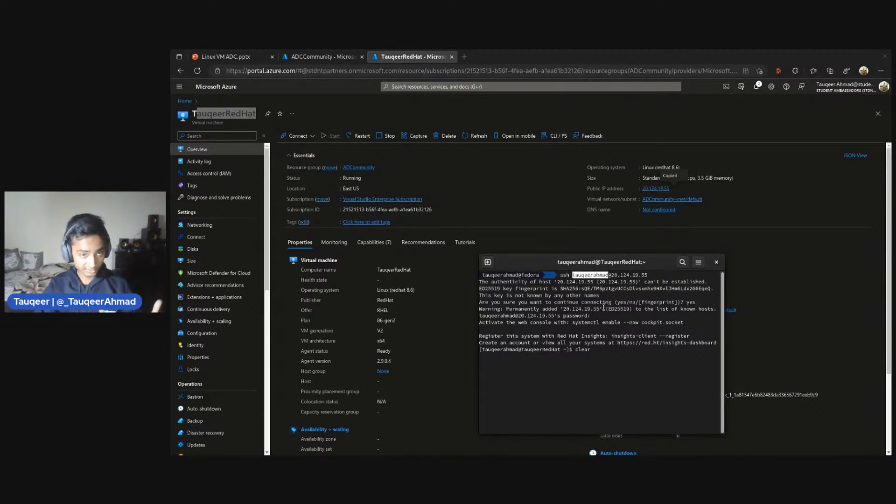
left_click(513, 298)
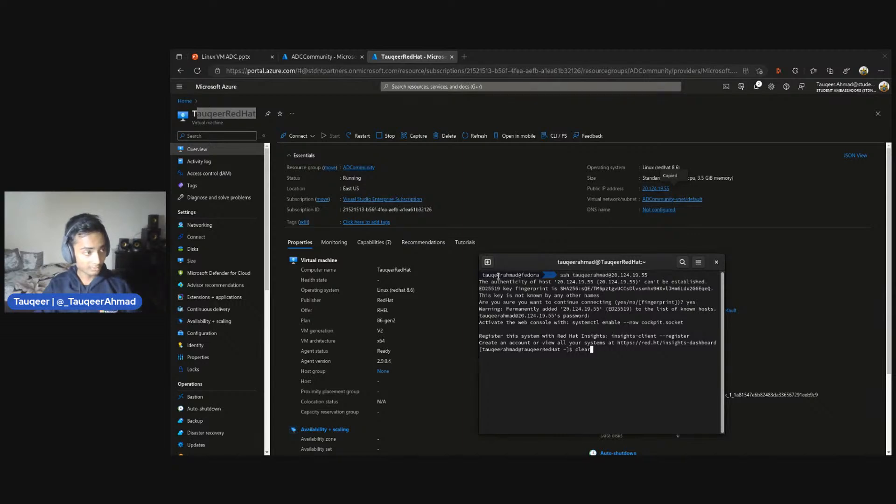
mouse_move(590, 262)
left_mouse_down()
mouse_move(624, 259)
mouse_move(591, 254)
left_mouse_up()
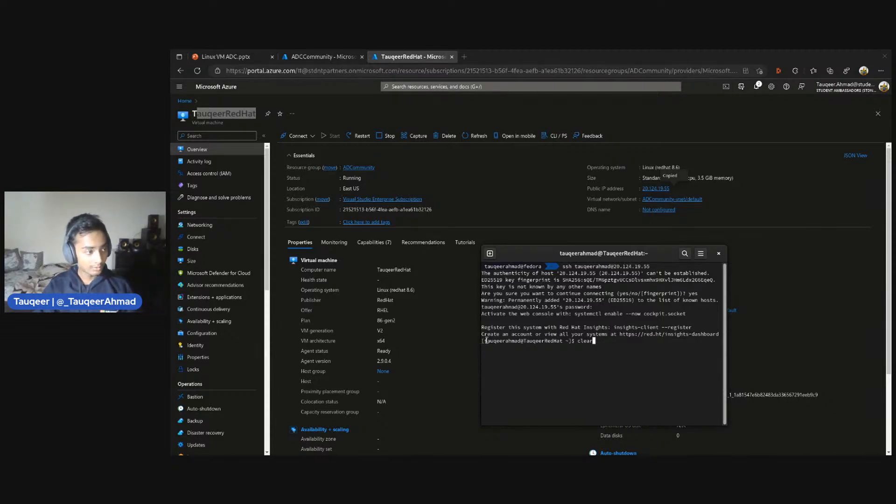
left_click_drag(484, 341, 521, 341)
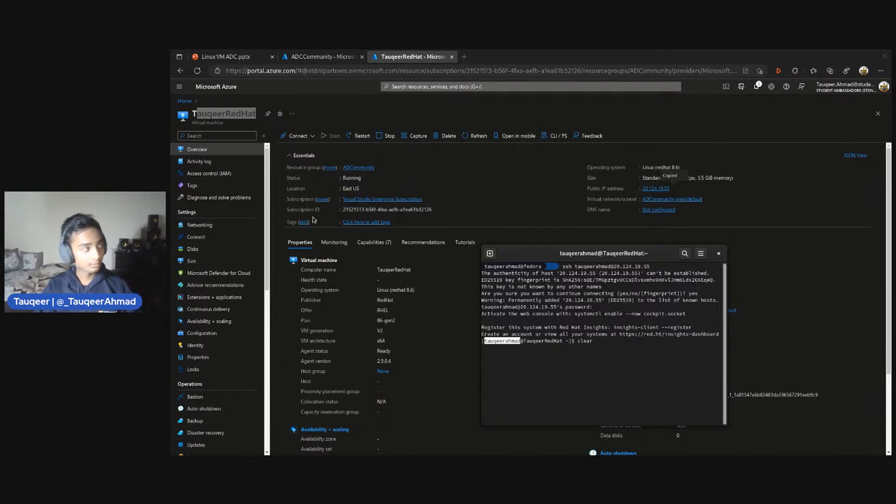
left_click(205, 116)
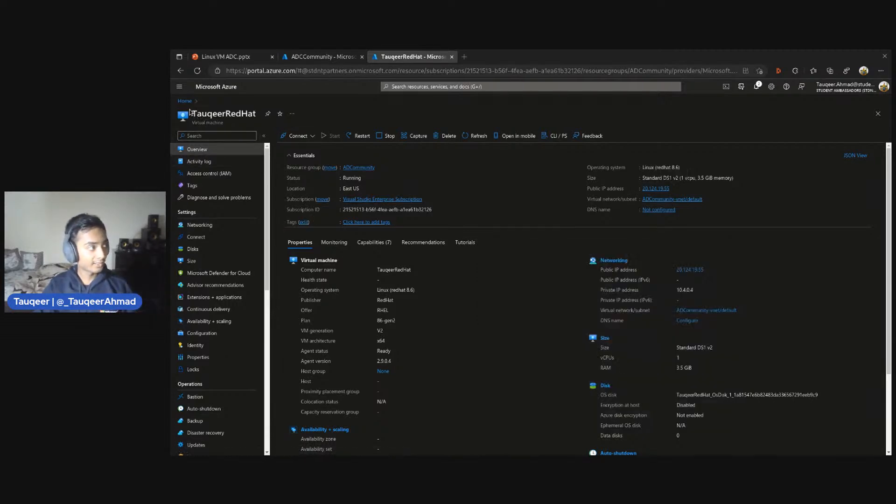
left_click_drag(190, 114, 250, 147)
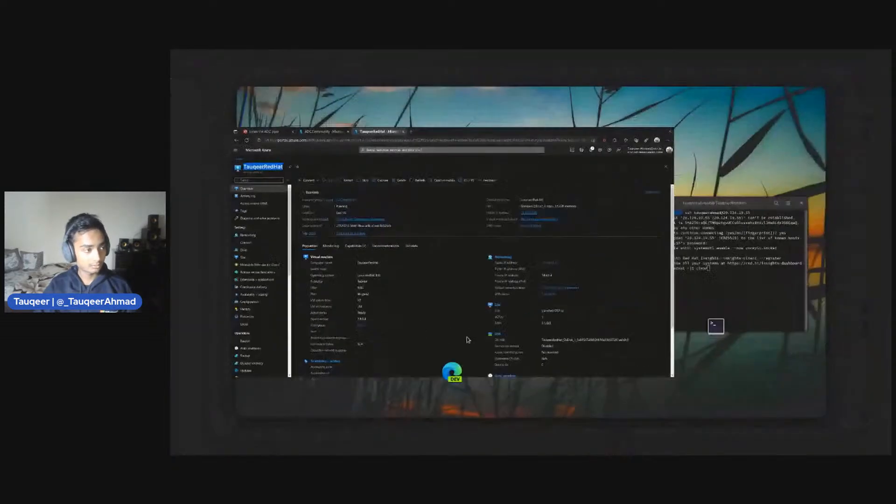
key("super")
left_click(693, 258)
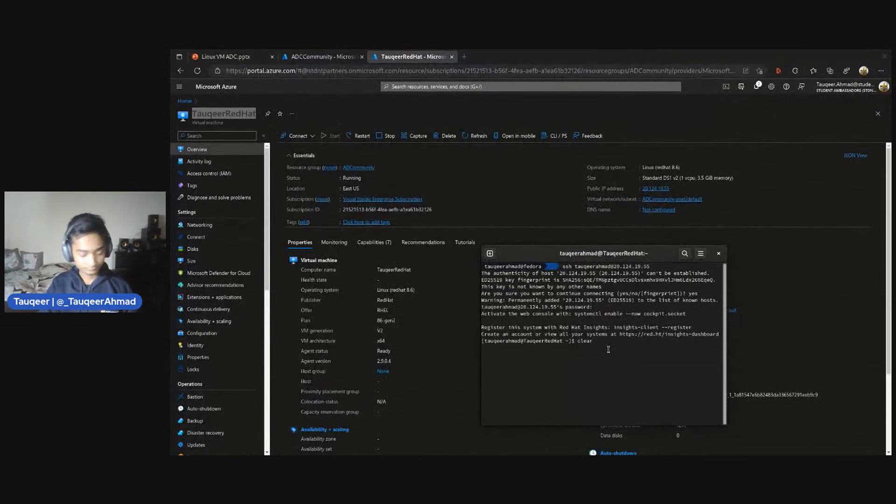
key("Return")
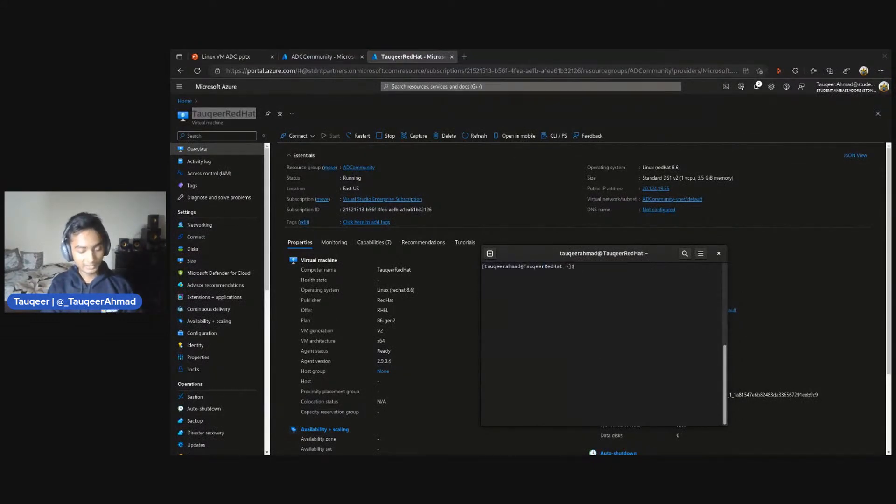
type("git")
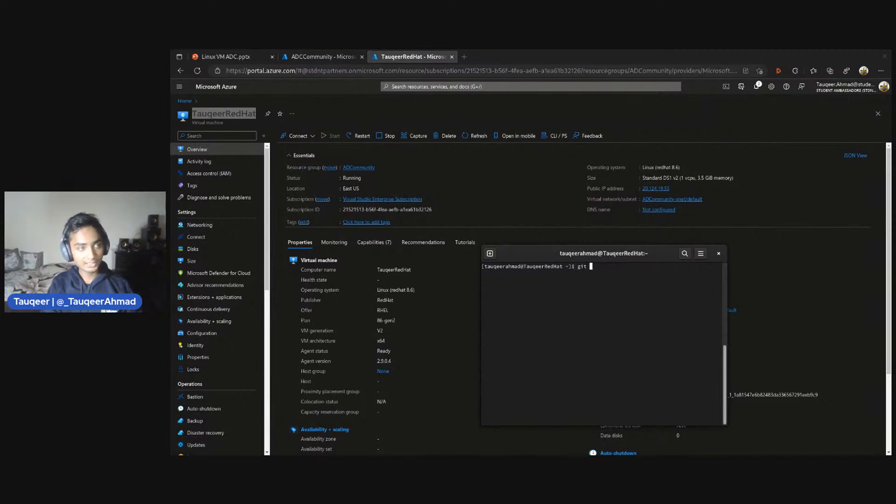
key("BackSpace")
key("BackSpace")
key("BackSpace")
key("BackSpace")
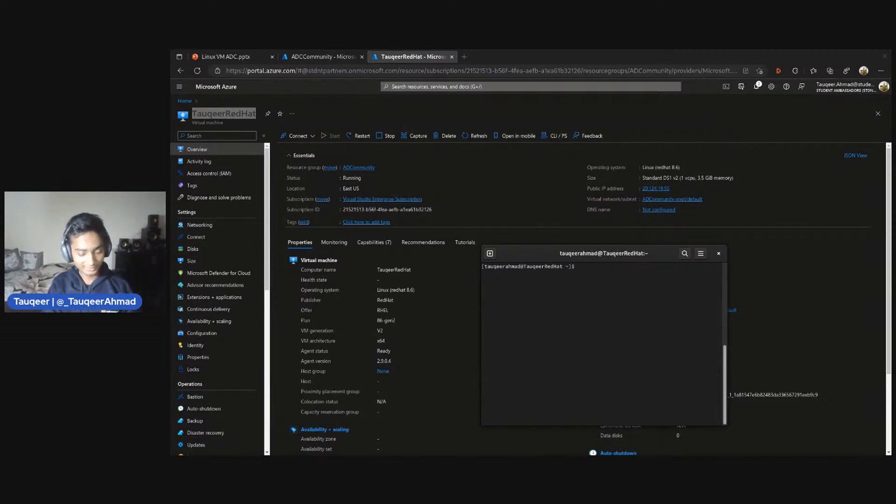
type("git")
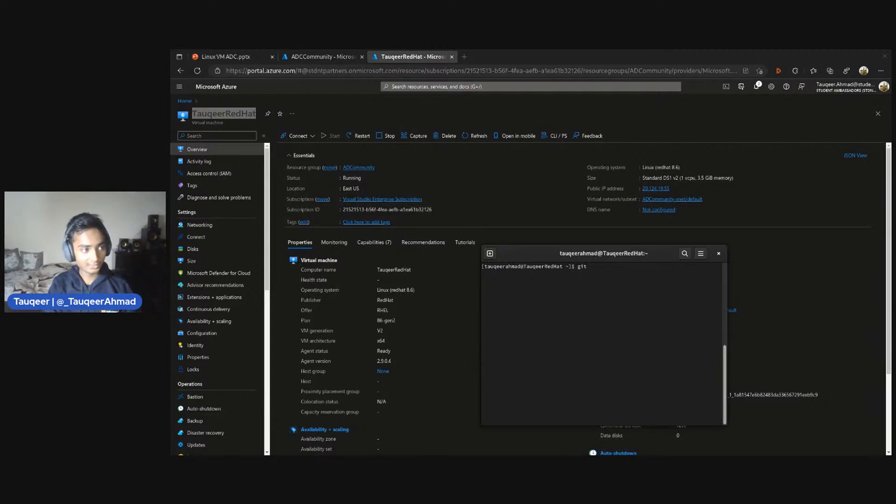
key("BackSpace")
key("BackSpace")
key("BackSpace")
key("BackSpace")
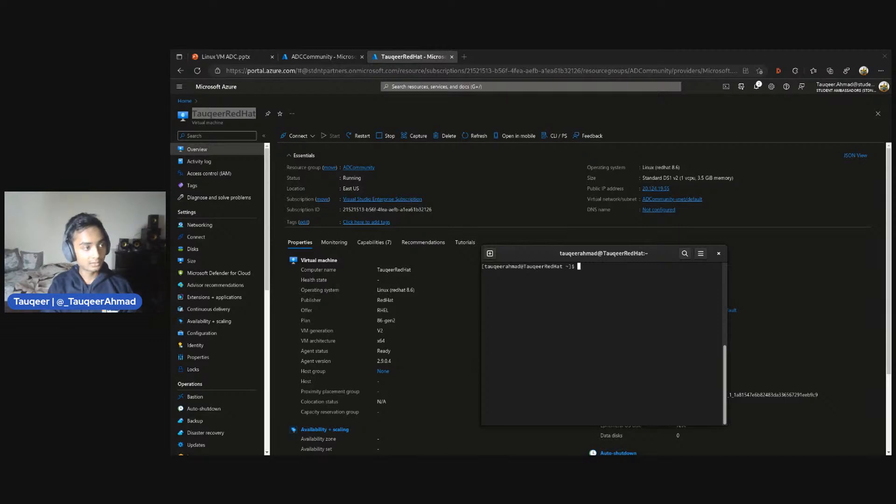
Run sudo dnf upgrade --refresh on the virtual machine to check for package updates
type("sudo dnf upgrade ")
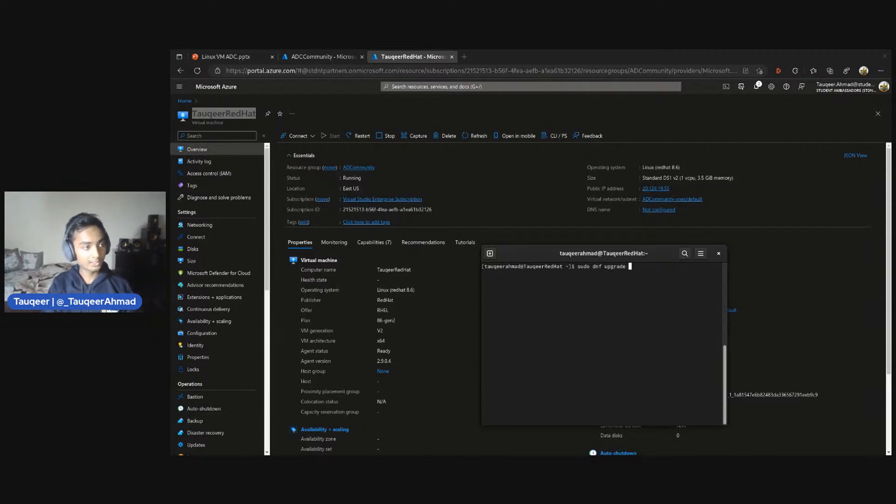
type("--re")
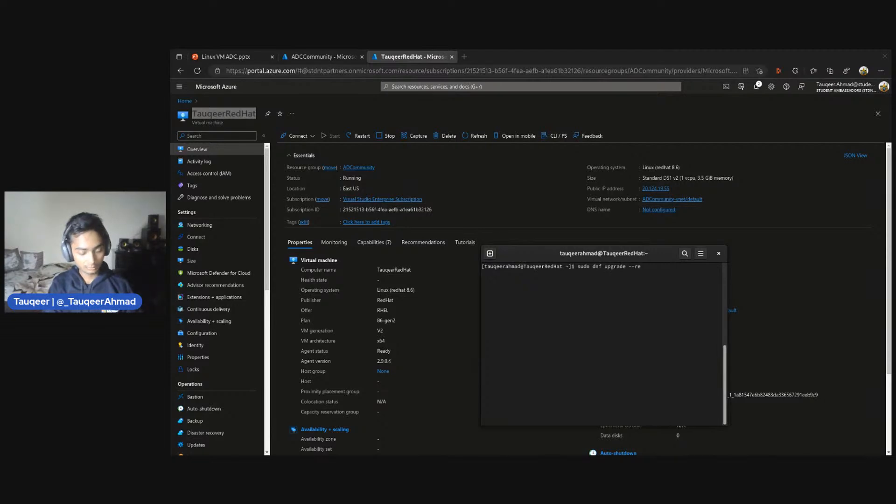
type("fresh")
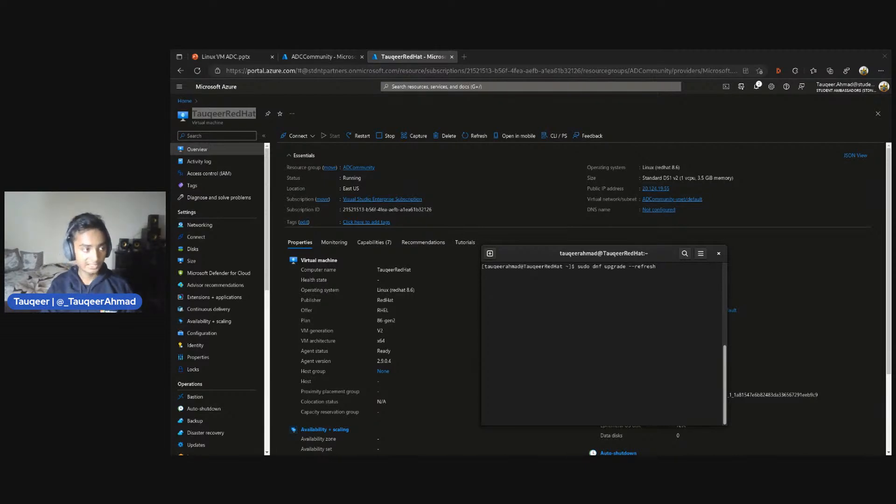
key("Return")
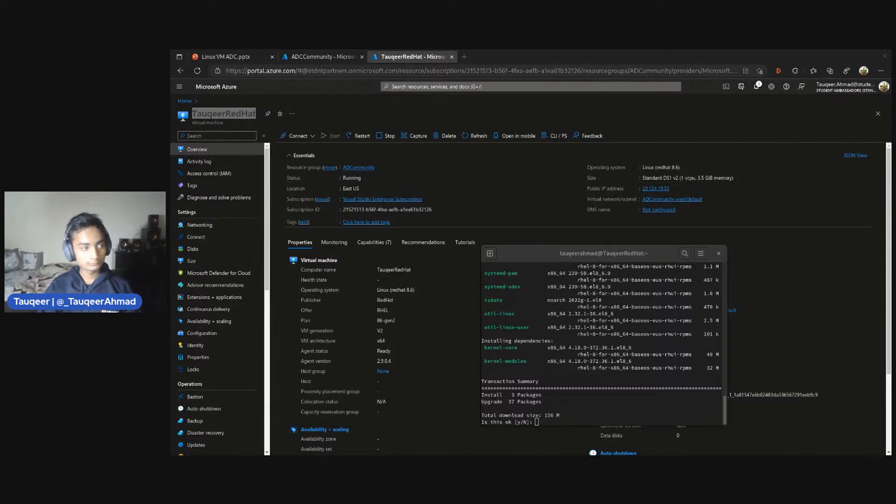
Review the list of packages offered for upgrade and approve the transaction with y
scroll(666, 363, "up", 3)
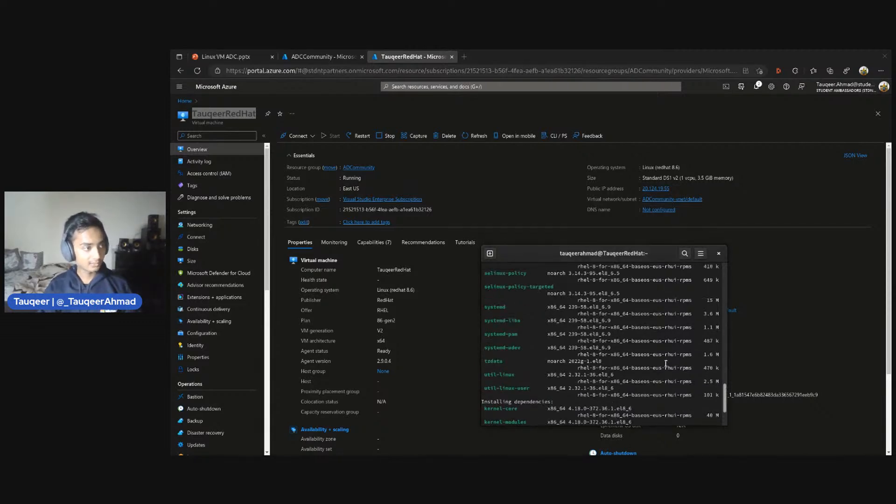
scroll(615, 322, "up", 8)
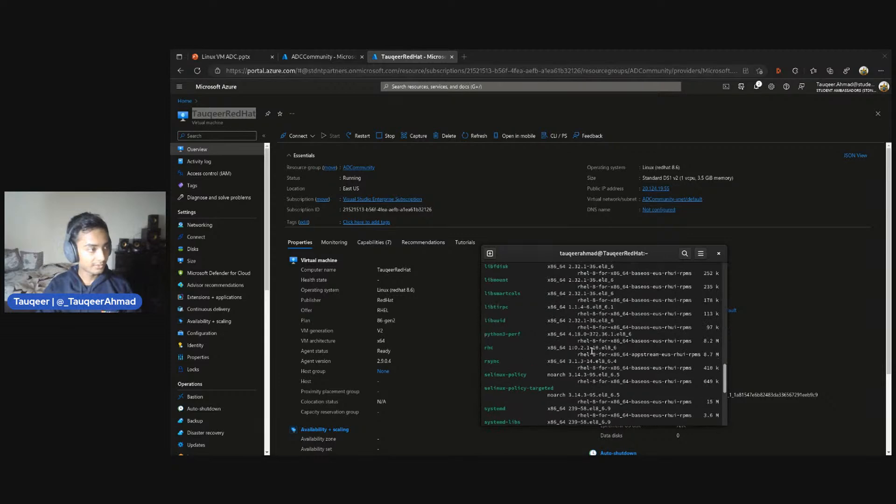
scroll(618, 327, "down", 11)
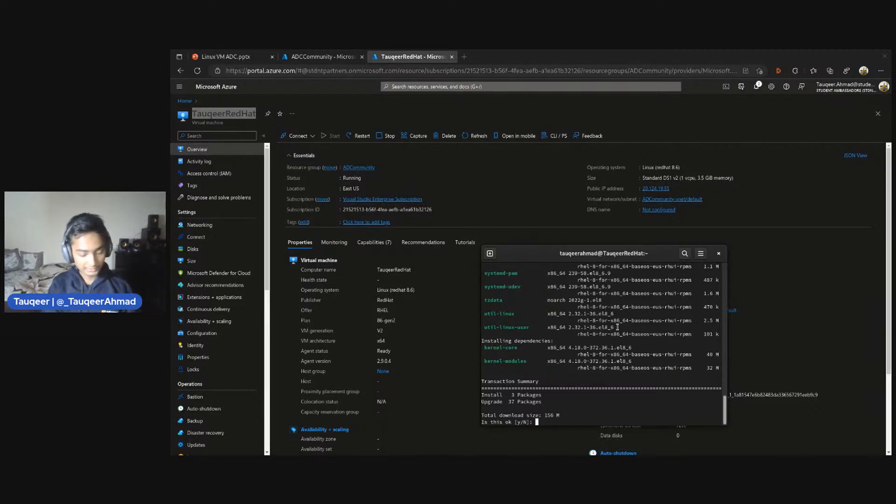
type("y")
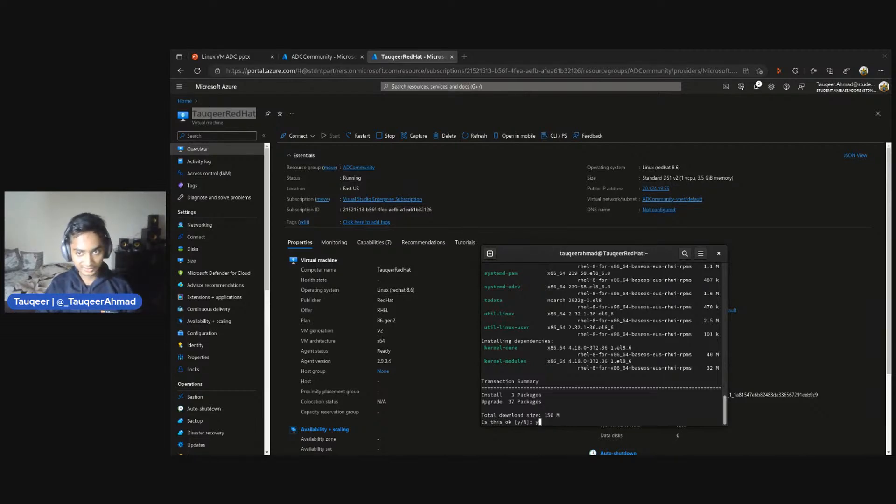
key("Return")
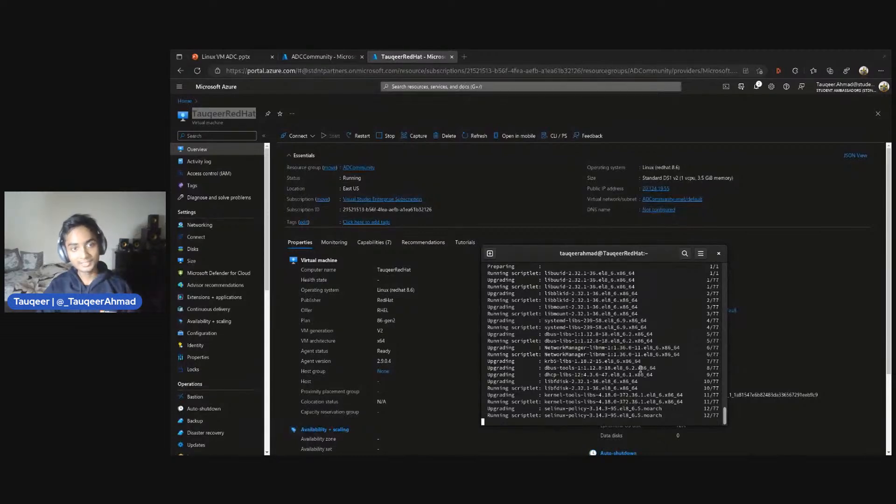
Examine the package download speeds in the upgrade output and return to the running transaction's progress
scroll(602, 360, "up", 6)
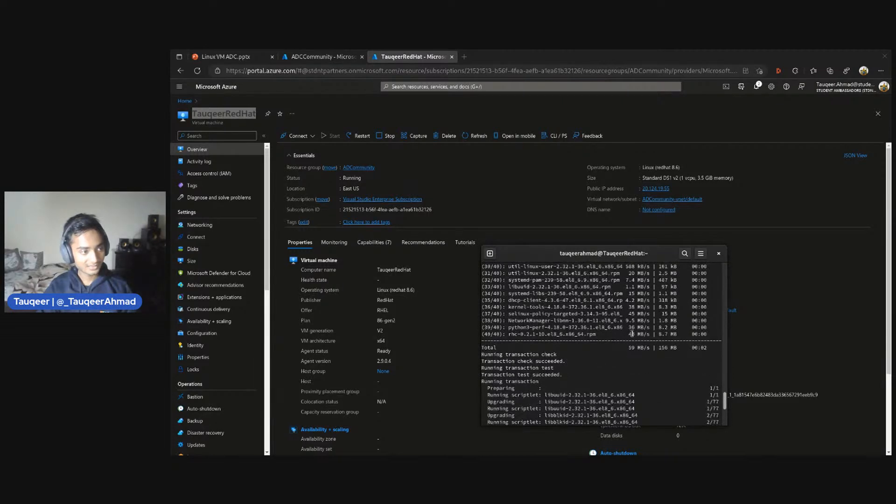
left_click_drag(629, 334, 659, 347)
left_click(658, 366)
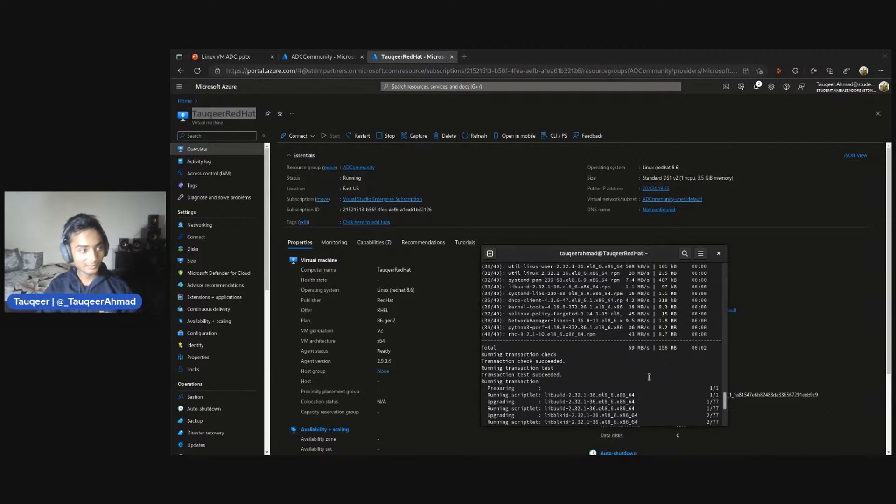
scroll(653, 371, "down", 6)
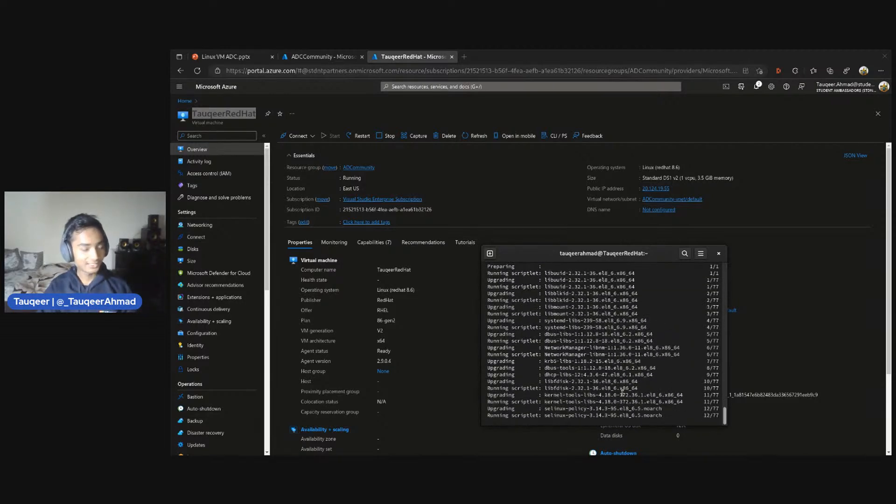
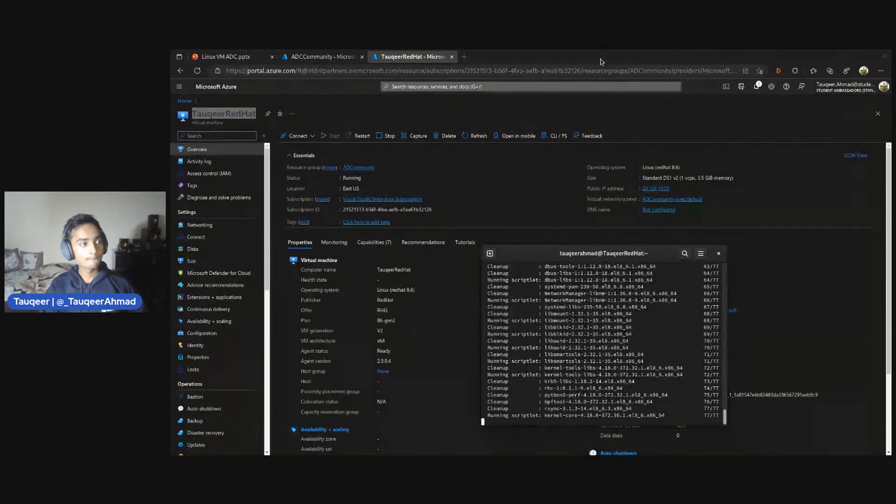
Return from the portal's virtual machine overview to the terminal and clear the finished upgrade output
left_click_drag(602, 61, 891, 103)
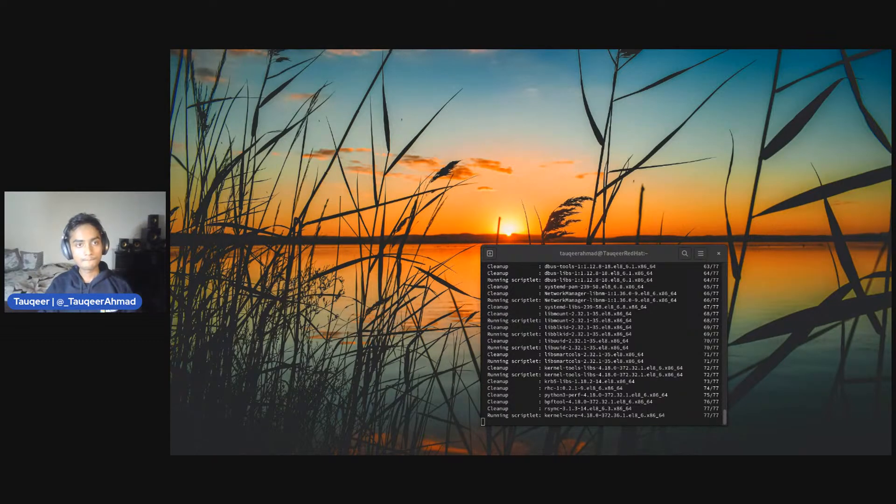
key("super")
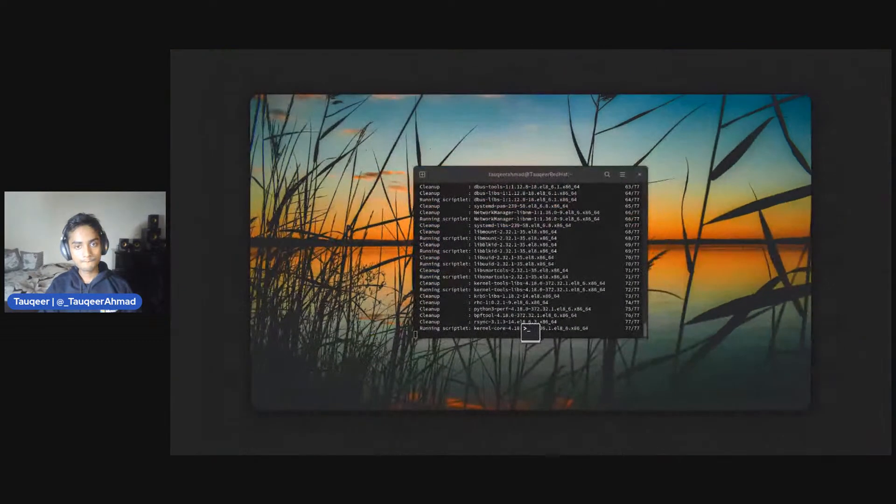
key("super")
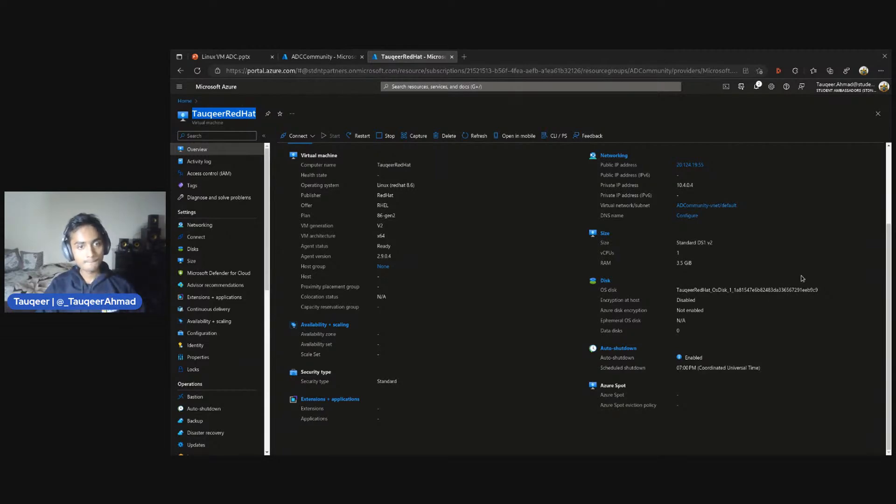
key("super")
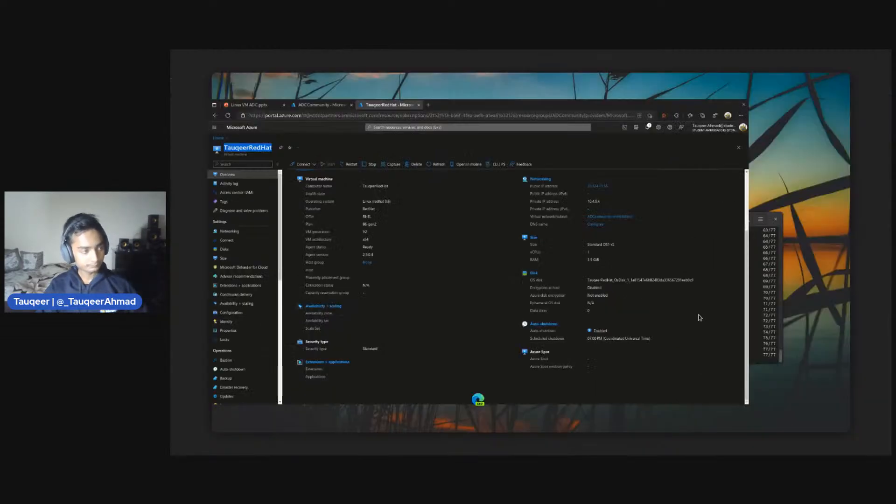
left_click(786, 279)
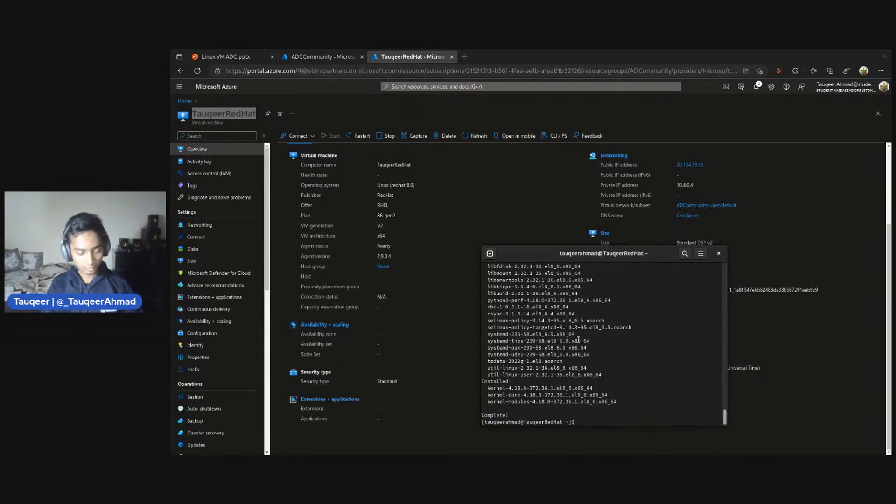
type("clear")
key("Return")
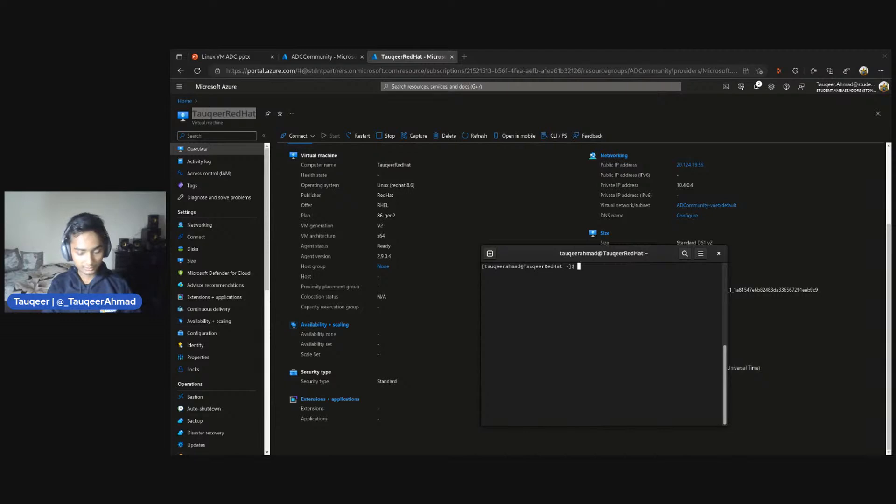
List all files in the user's home folder with ls -a, and do the same in the root directory two levels up
type("ls -a")
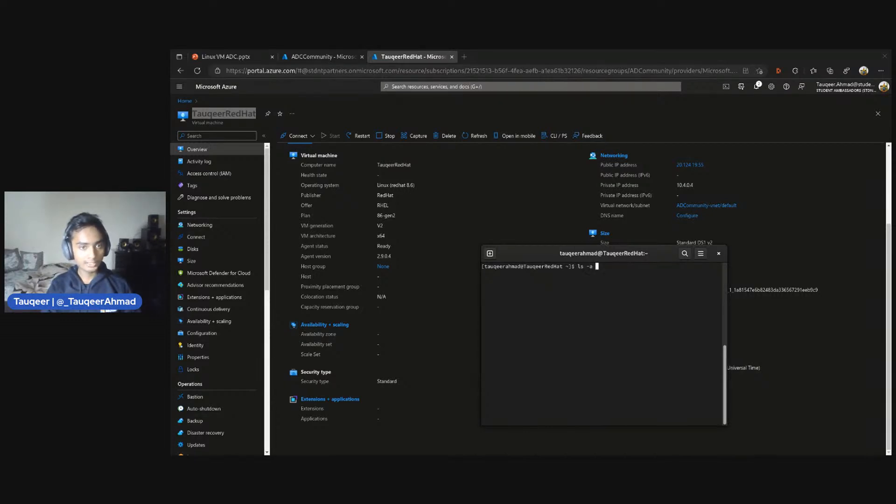
key("Return")
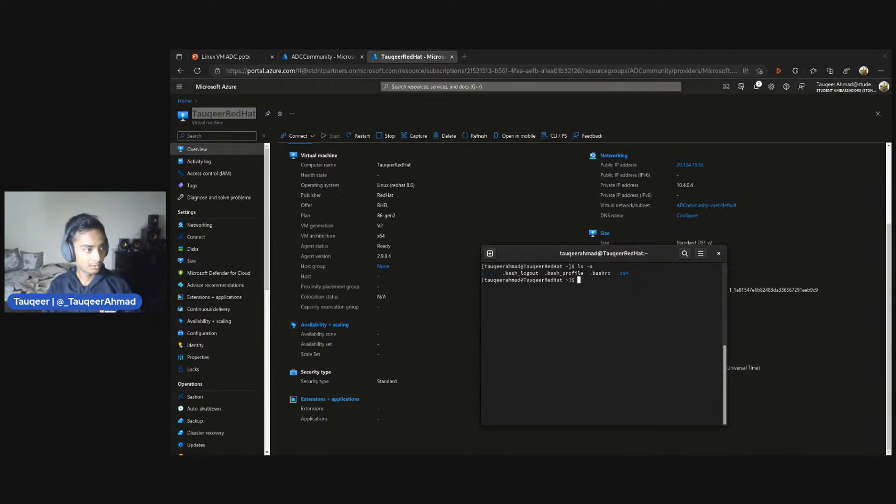
type("cd ..")
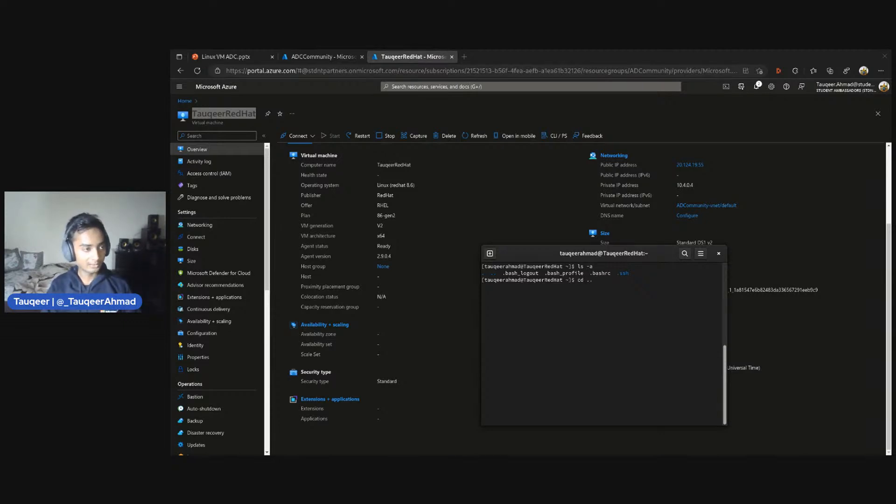
key("Return")
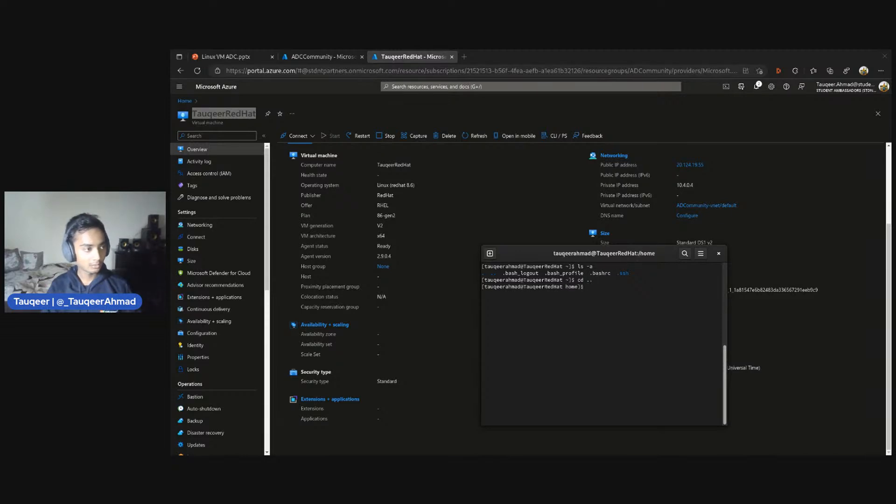
type("cd ..")
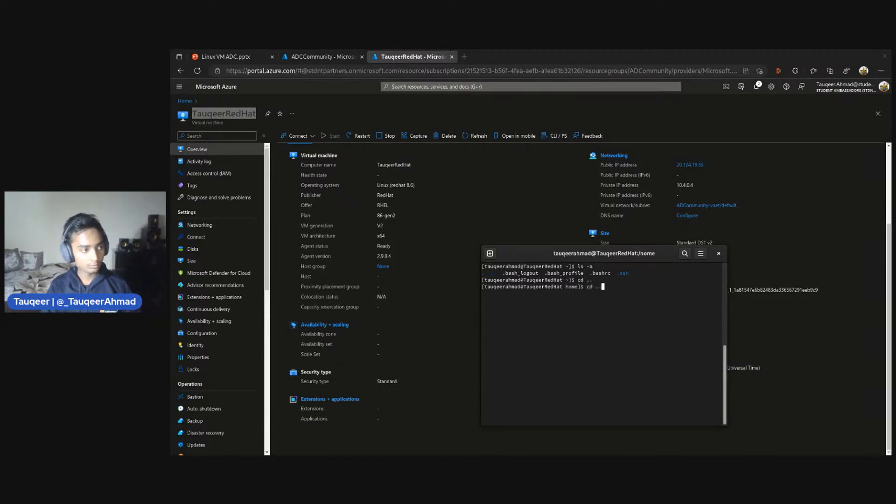
key("Return")
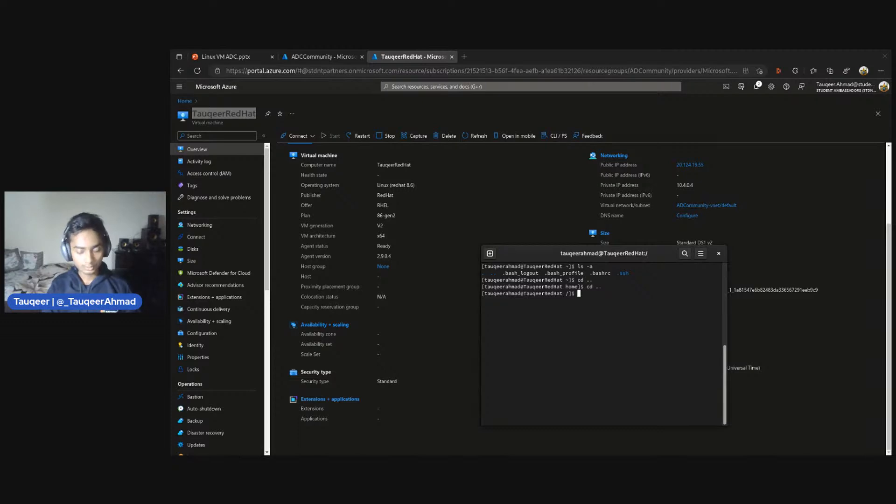
type("ls -a")
key("Return")
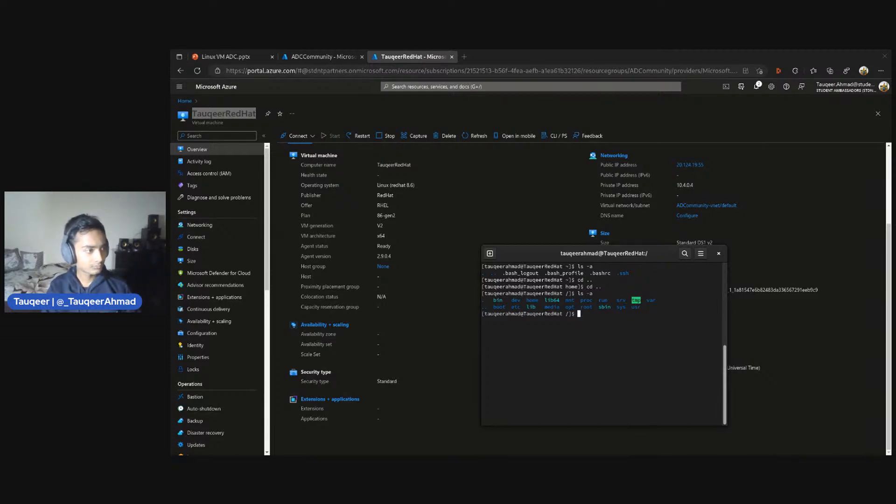
Change from the root directory into home/ and list all its contents with ls -a
type("cd ")
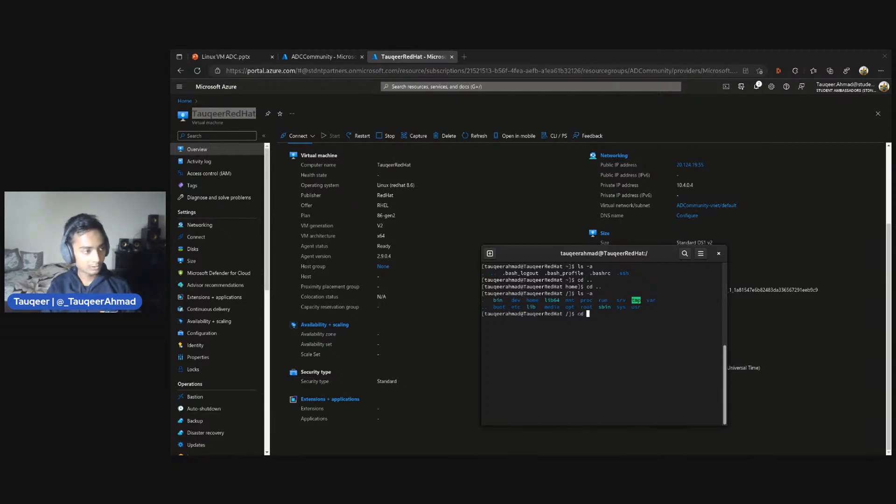
type("home/")
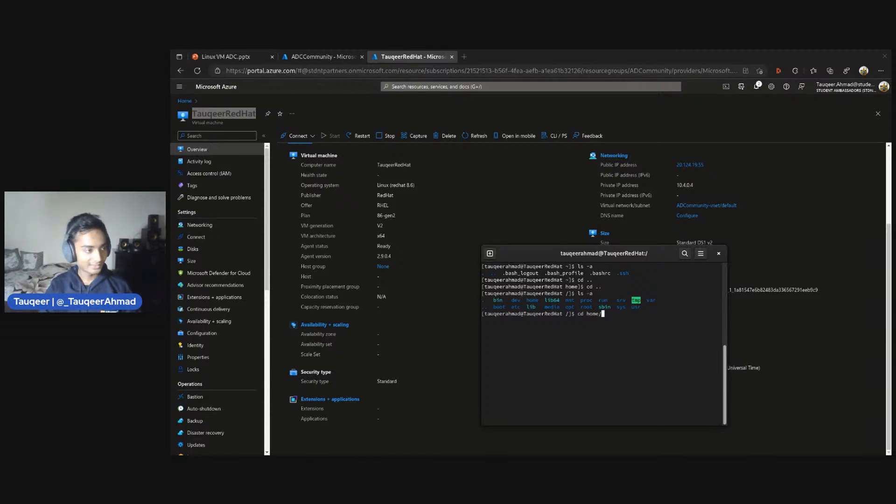
key("Return")
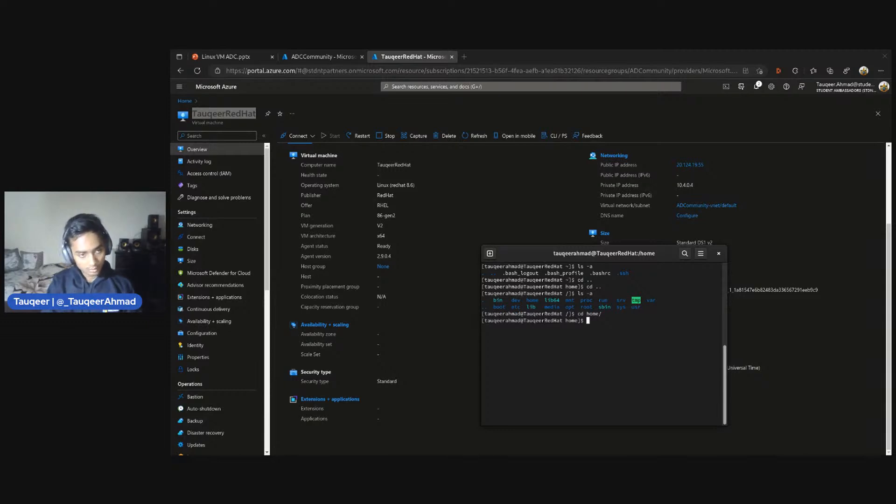
type("ls -a")
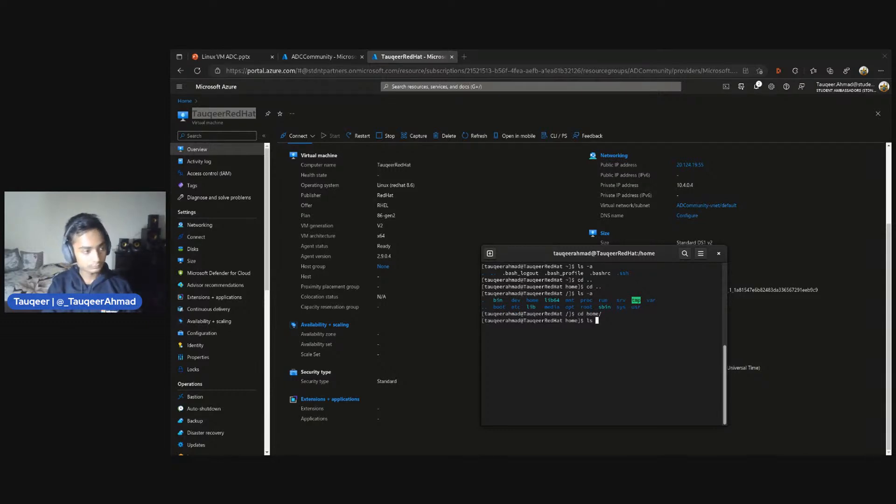
key("Return")
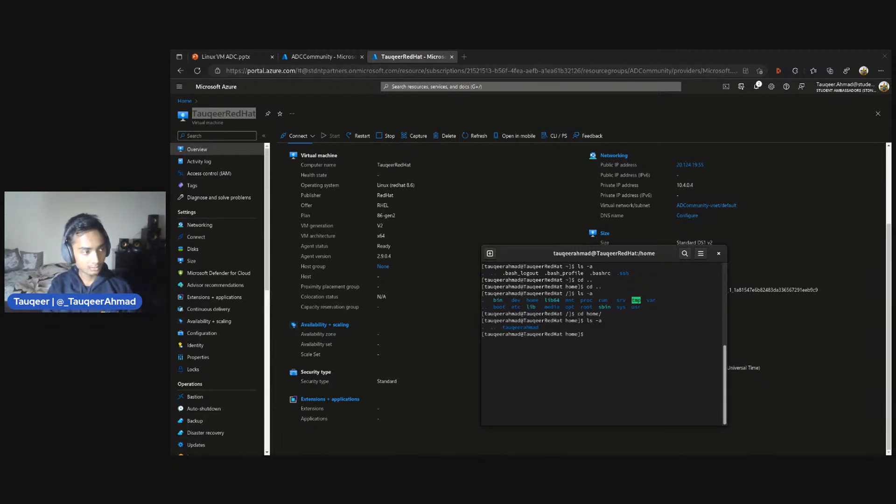
Create a directory named test inside home with sudo mkdir
type("use")
key("BackSpace")
key("BackSpace")
key("BackSpace")
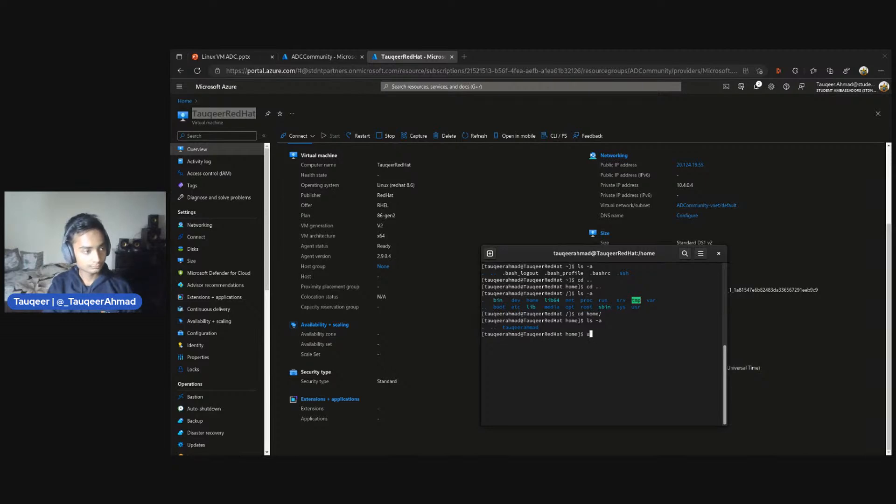
type("sudo mk")
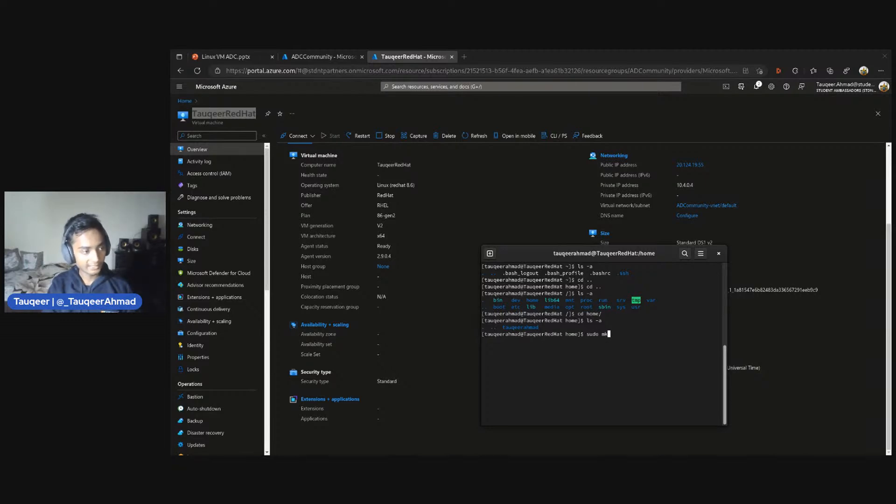
type("dir ")
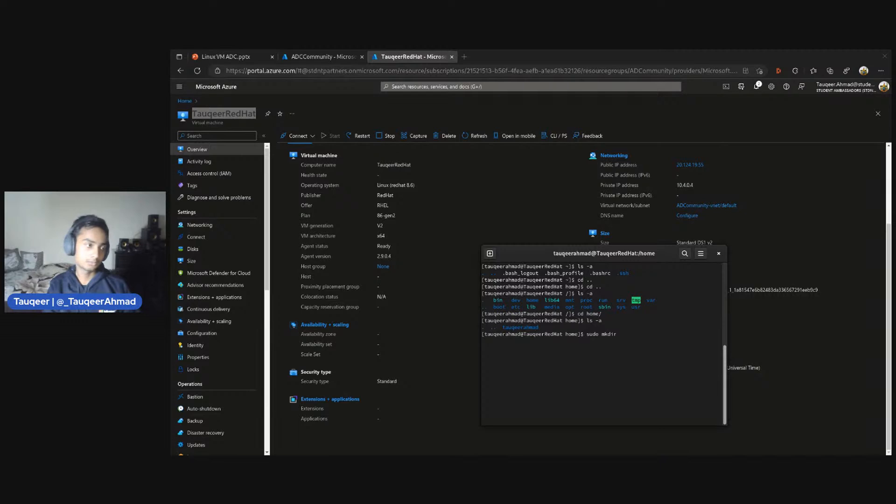
type("test")
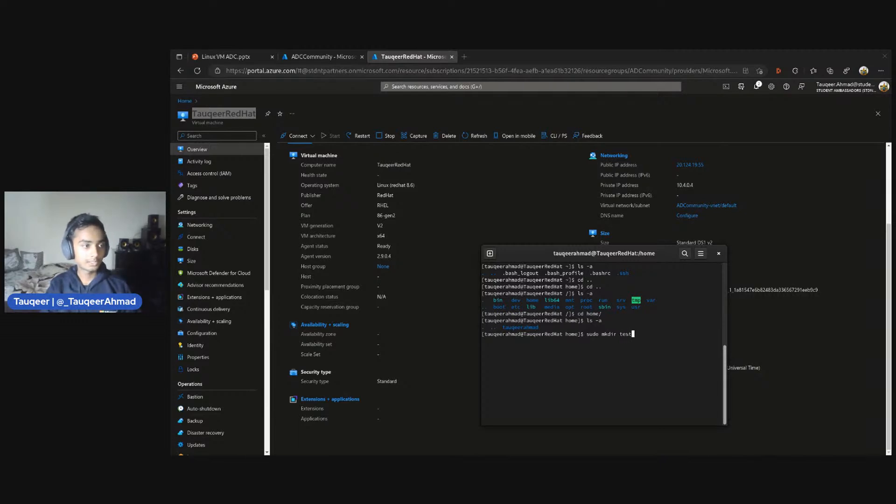
key("Return")
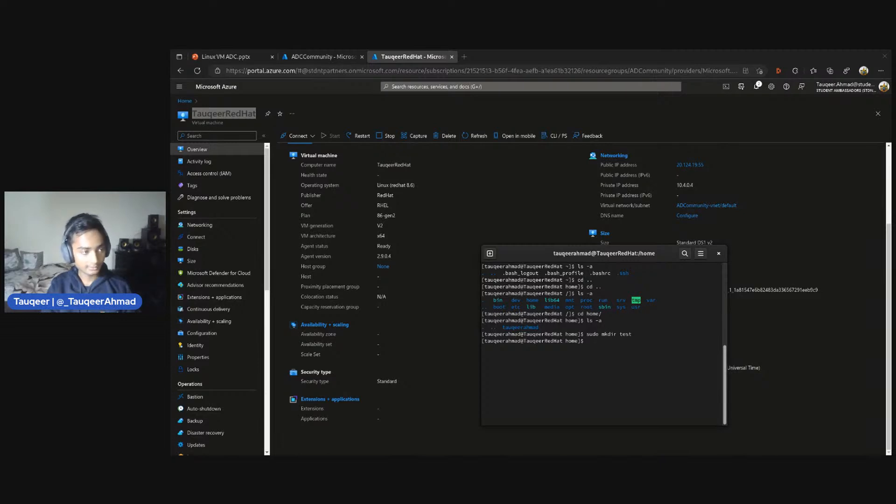
Change the working directory to the new test/ folder
type("cd te")
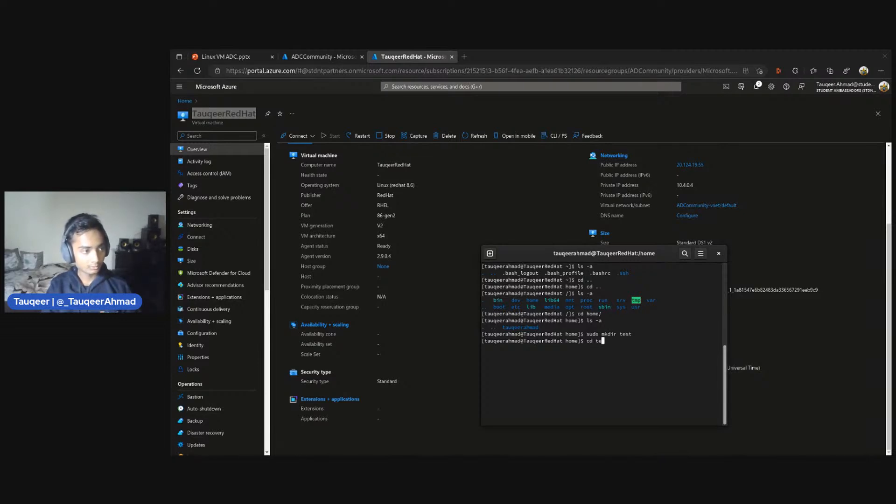
key("Tab")
key("Return")
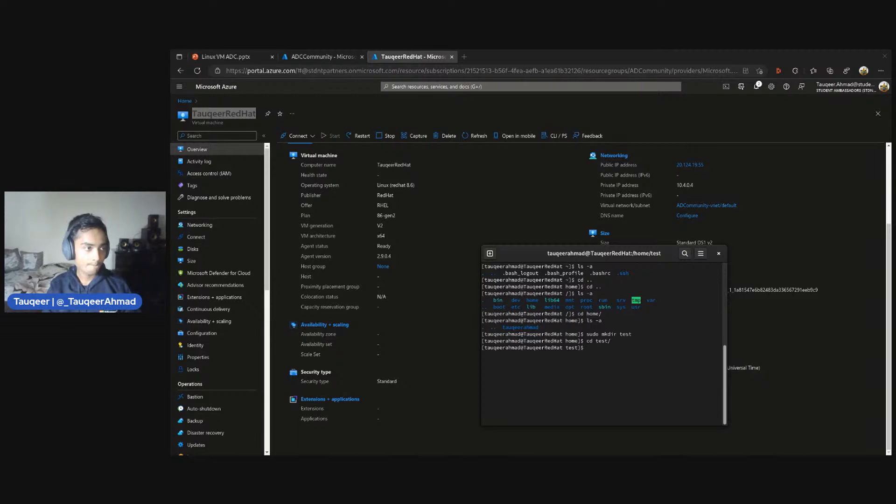
Open a new file named 1.txt in the vi editor with sudo, inside the test directory
type("su")
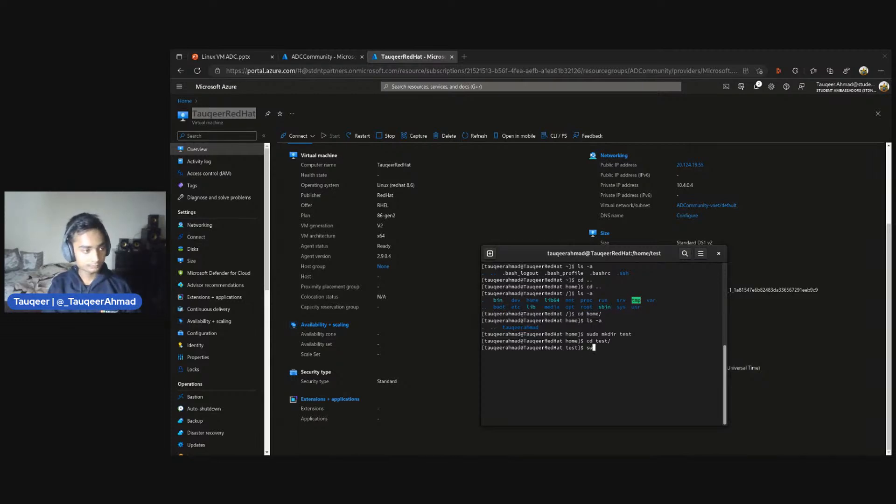
type("do")
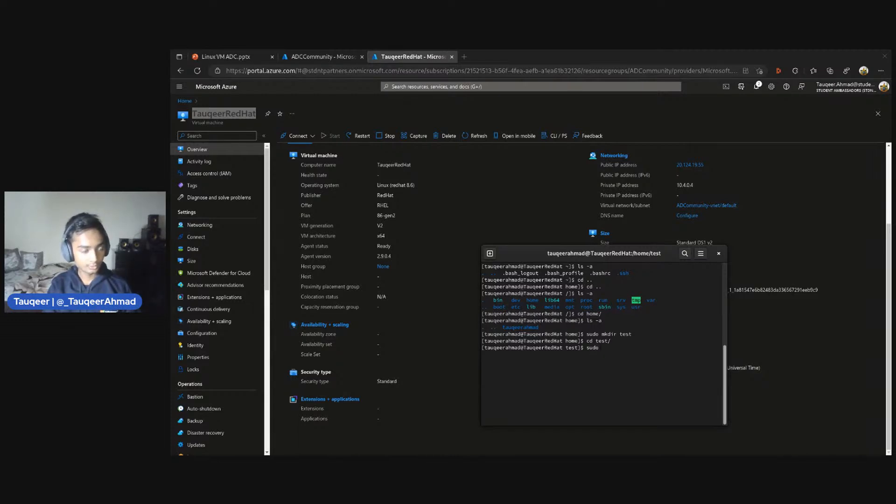
type(" vi ")
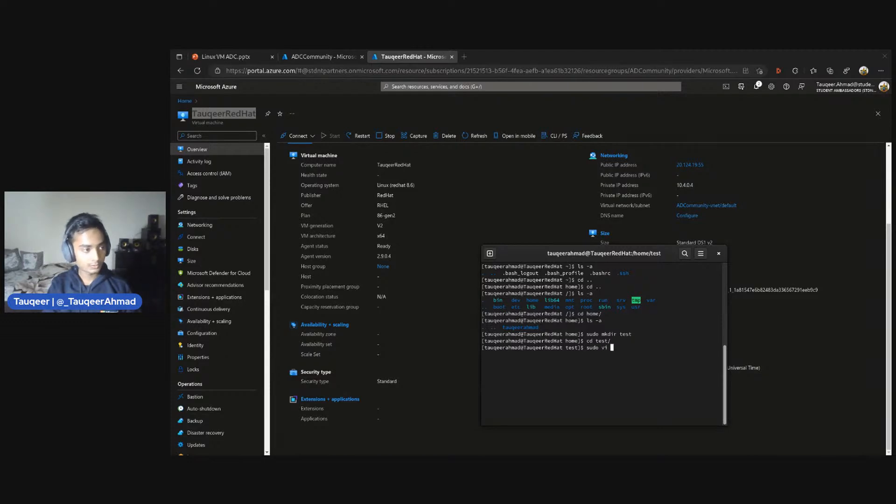
type("1.tx")
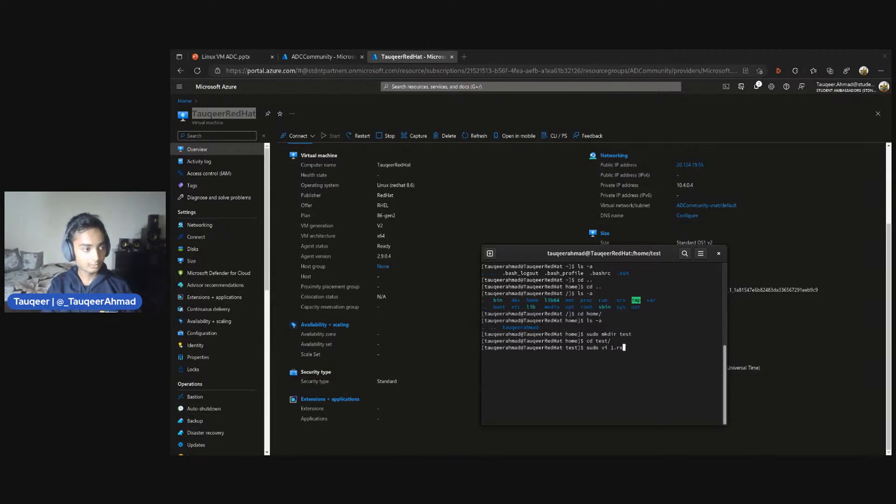
type("t")
key("Return")
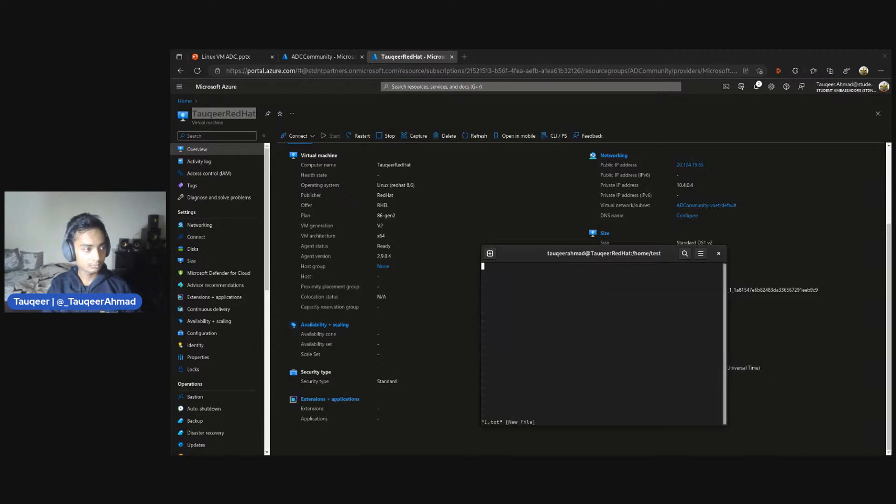
Write a line in 1.txt reading "Hi this is here", the full name, and ", learning for Azure."
key("i")
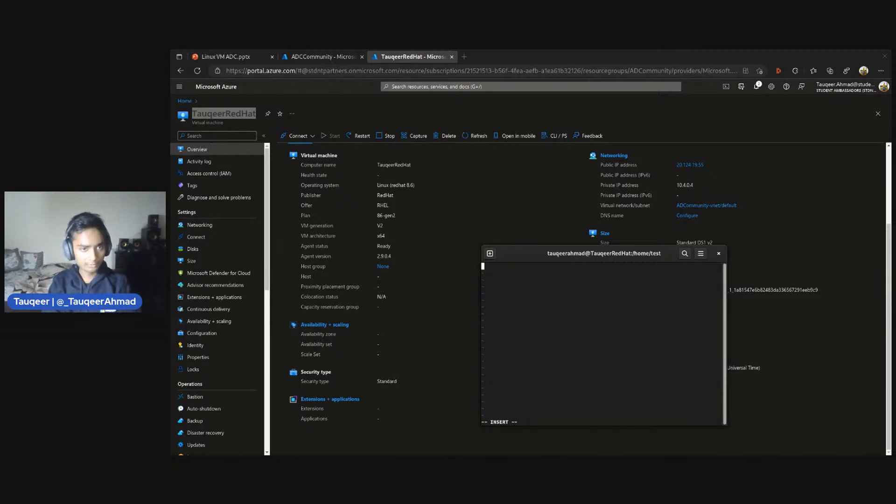
type("HI")
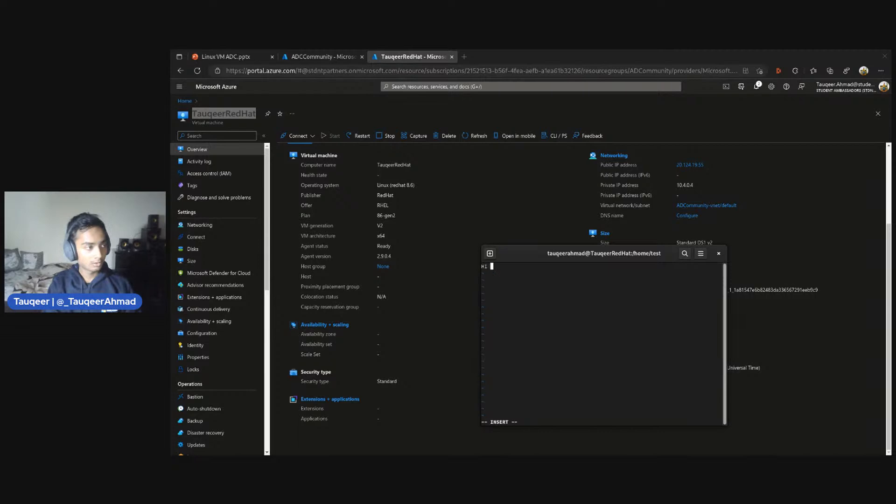
key("BackSpace")
type("i")
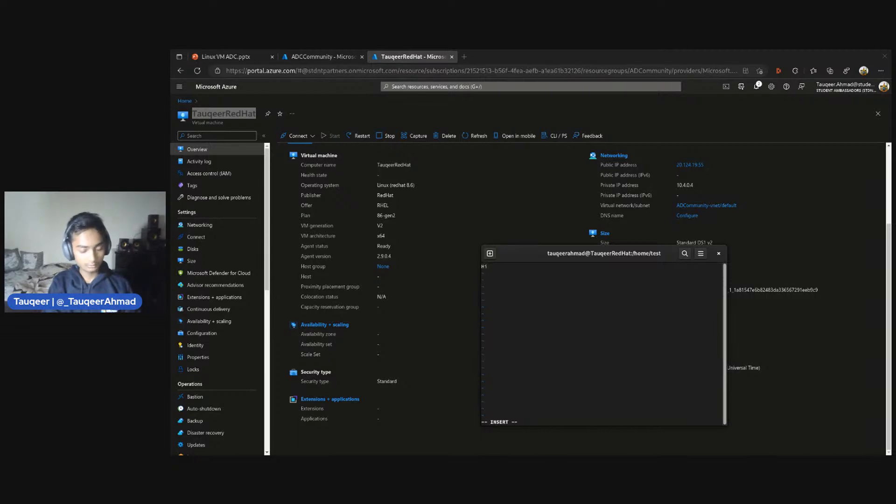
type(" this is h")
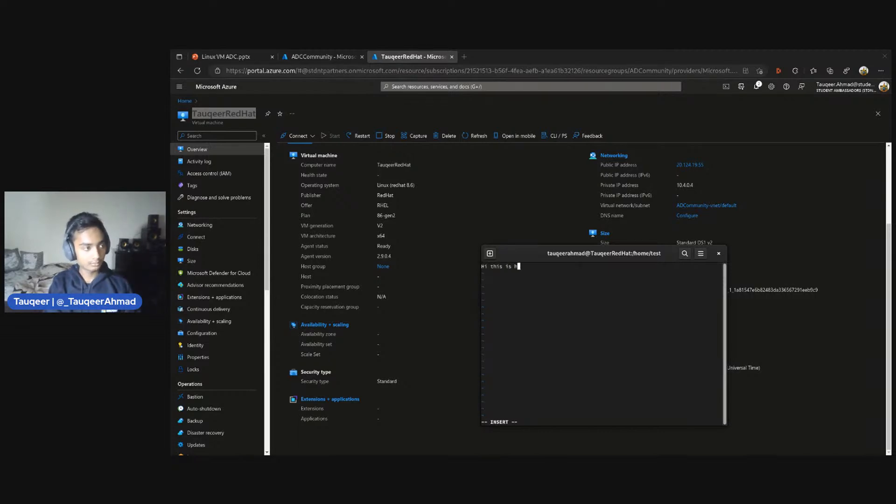
type("ere ")
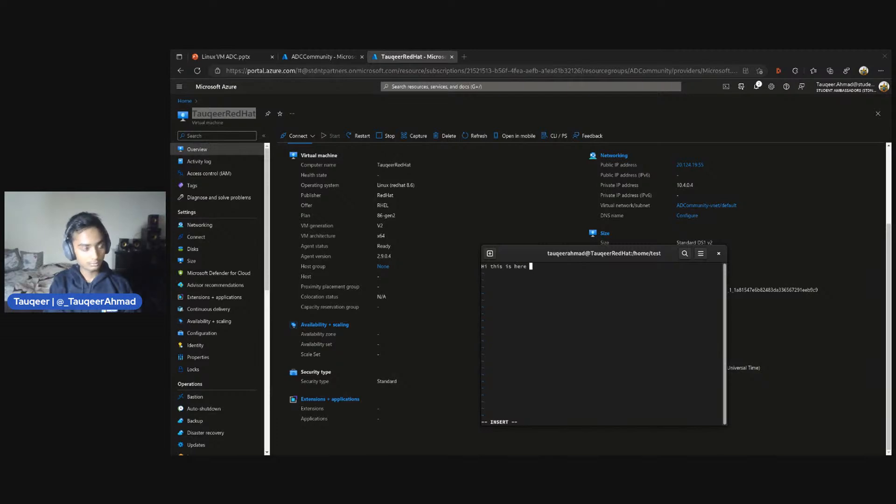
type("Tauqeer AHmad")
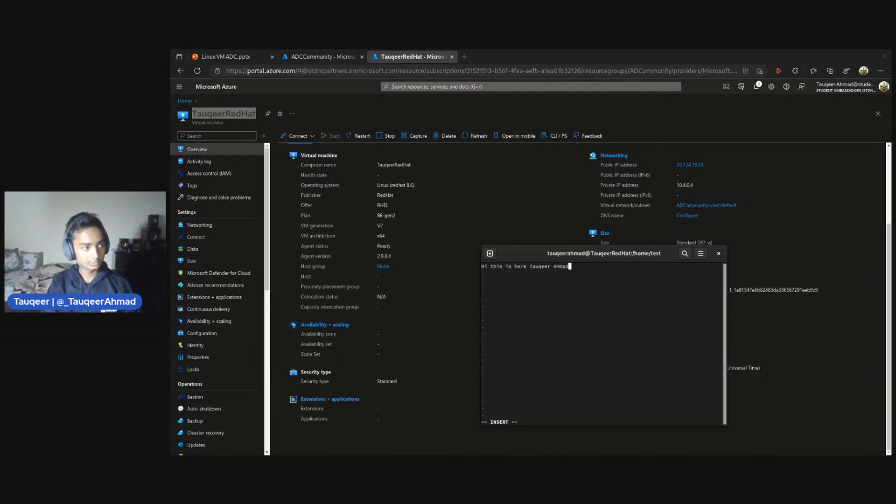
key("BackSpace")
key("BackSpace")
key("BackSpace")
key("BackSpace")
type("h")
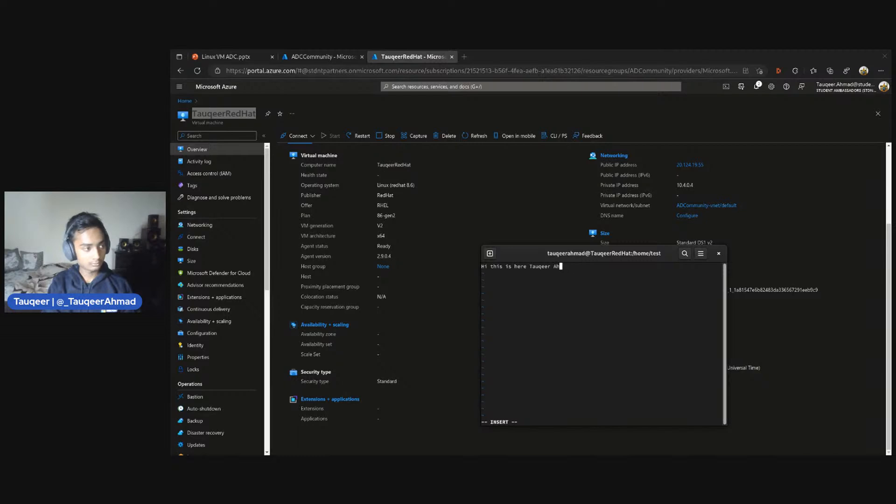
type("mad, ")
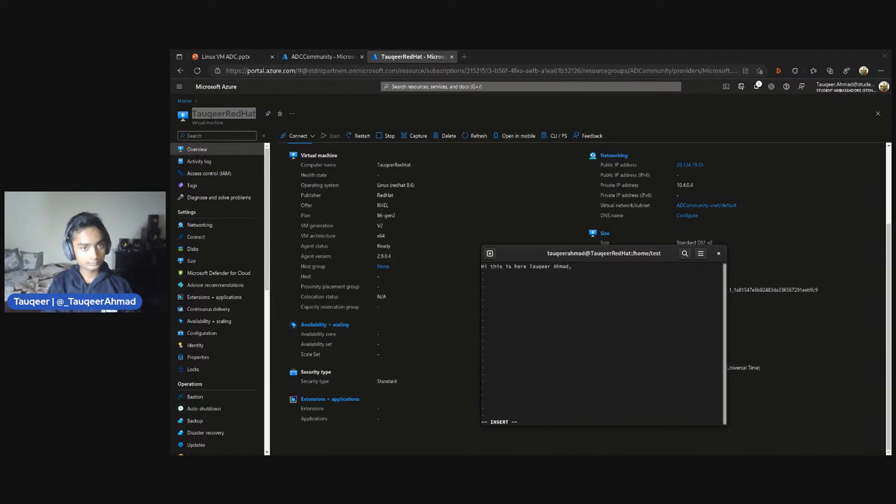
type("learning fo")
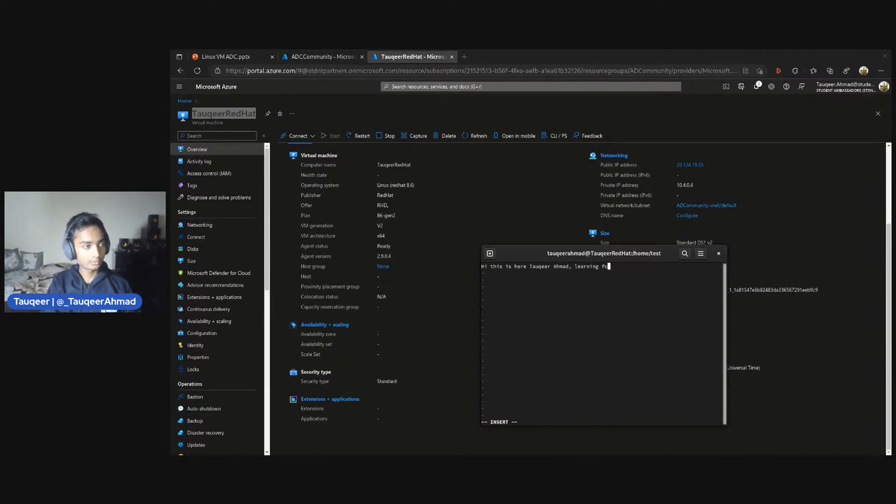
type("r Azure")
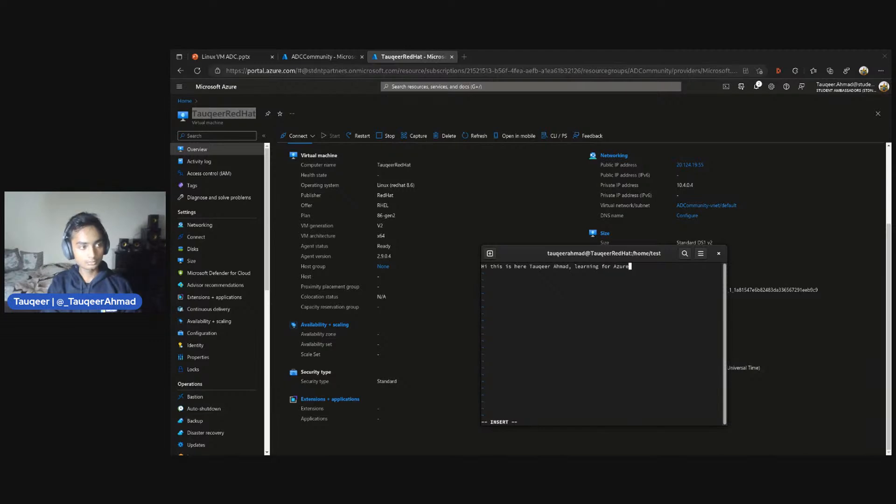
type(".")
Save 1.txt and quit the vi editor with :wq
key("Escape")
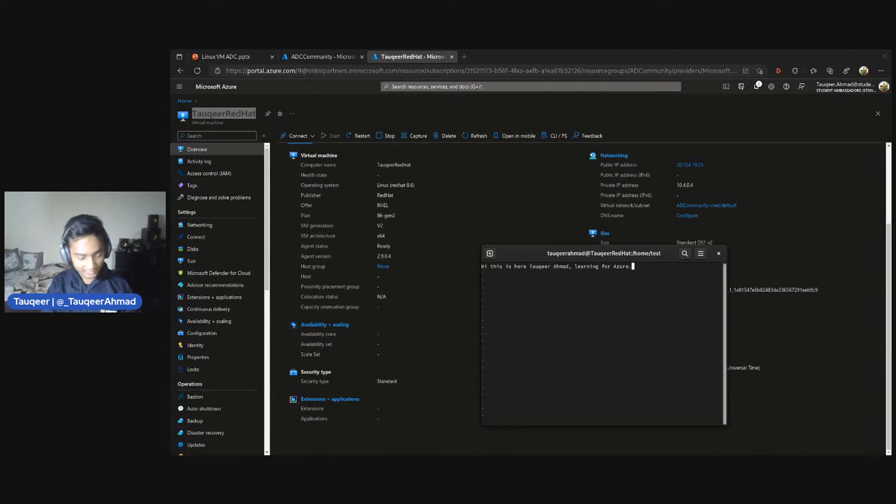
type(":wq")
key("Return")
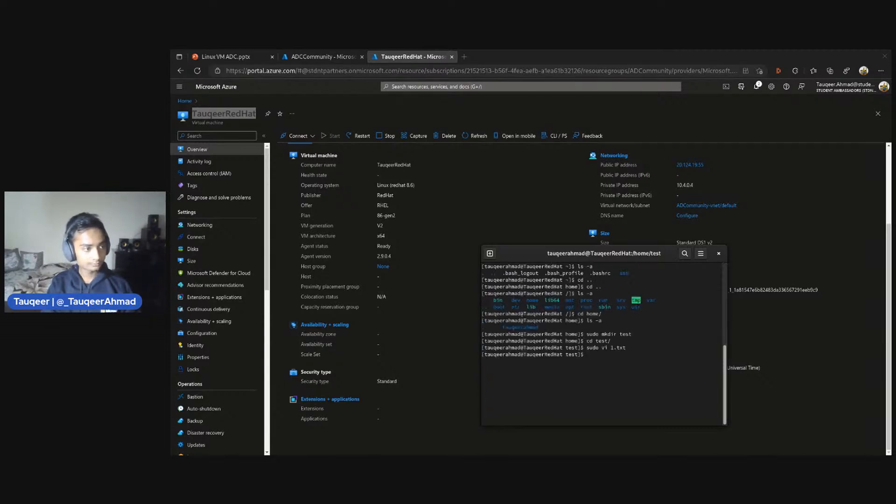
Display the contents of 1.txt with cat, and clear the terminal after reading it
type("cat ")
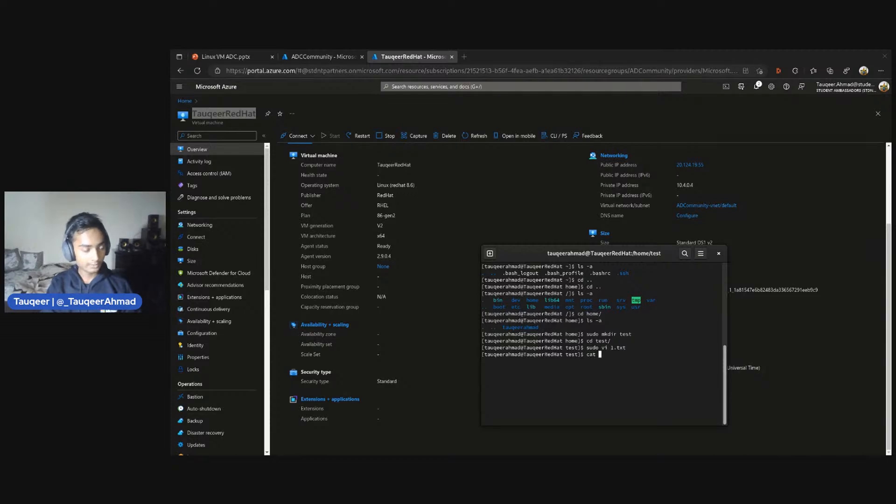
type("1.txt")
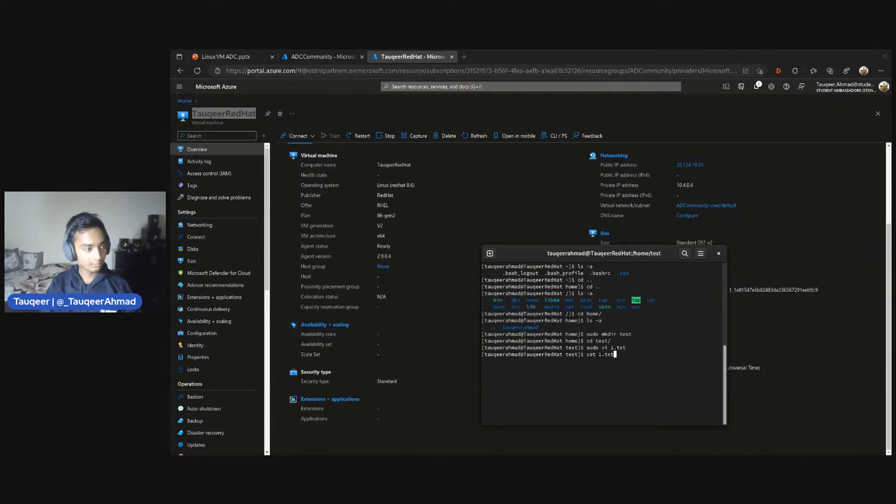
key("Return")
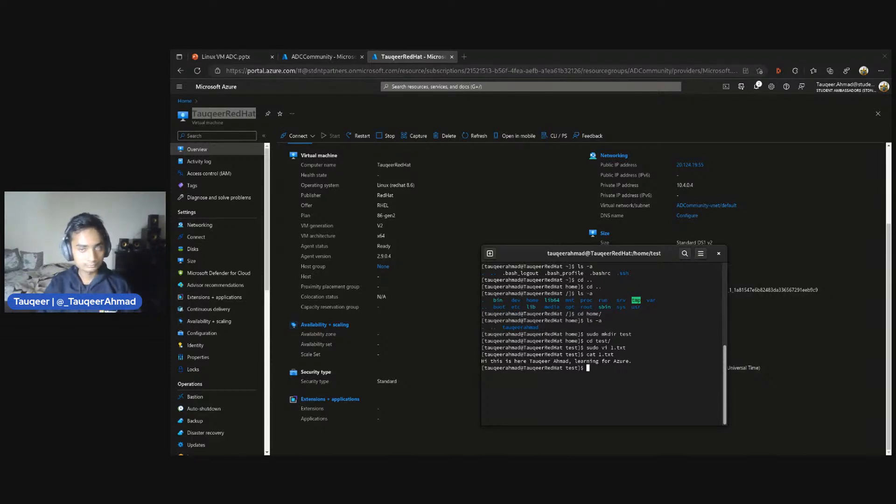
type("clear")
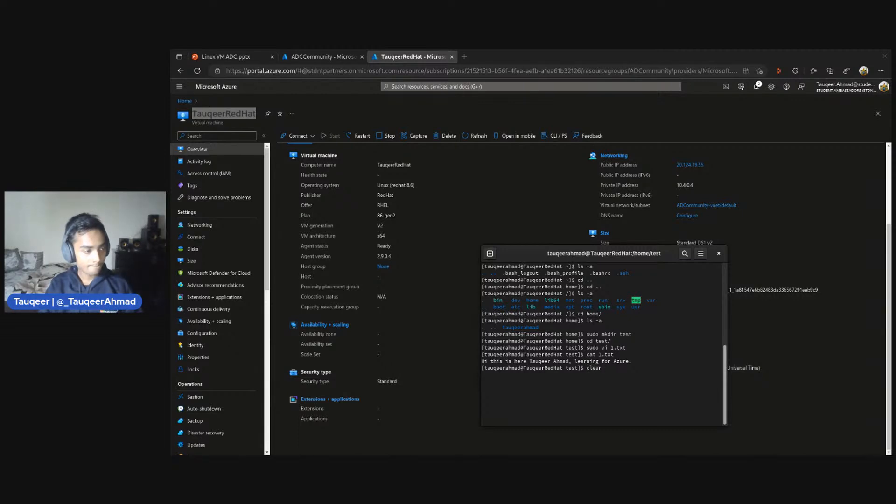
key("Return")
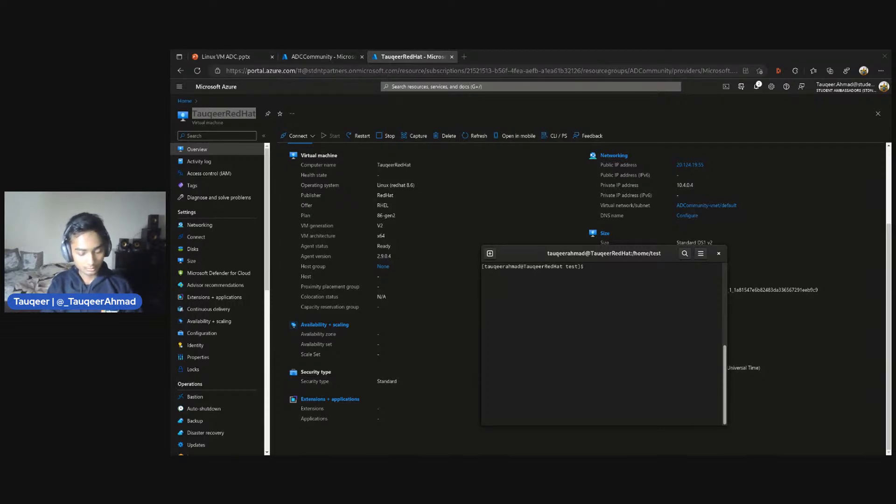
Move up one level from test to the home directory and list all its contents with ls -a
type("cdd")
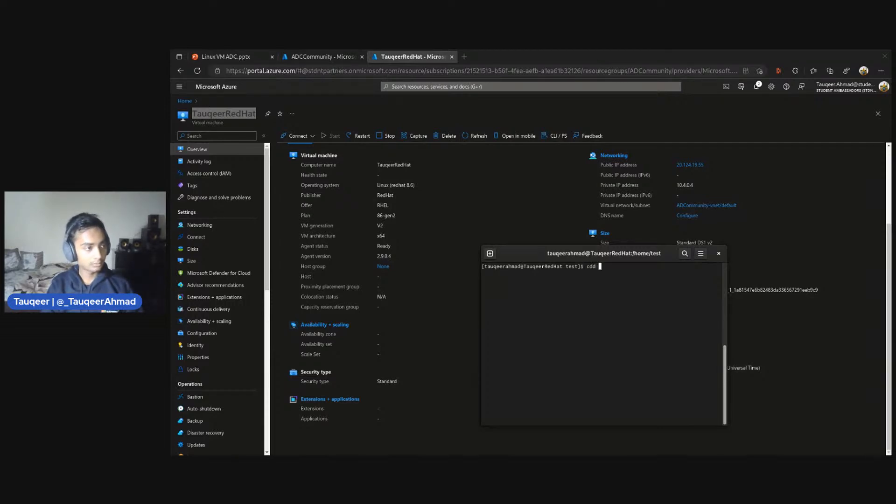
key("BackSpace")
key("BackSpace")
type(".")
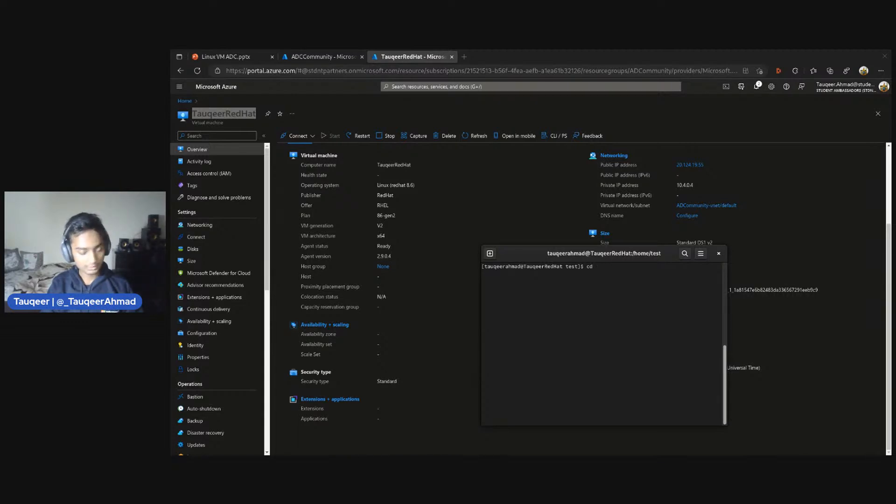
type(".")
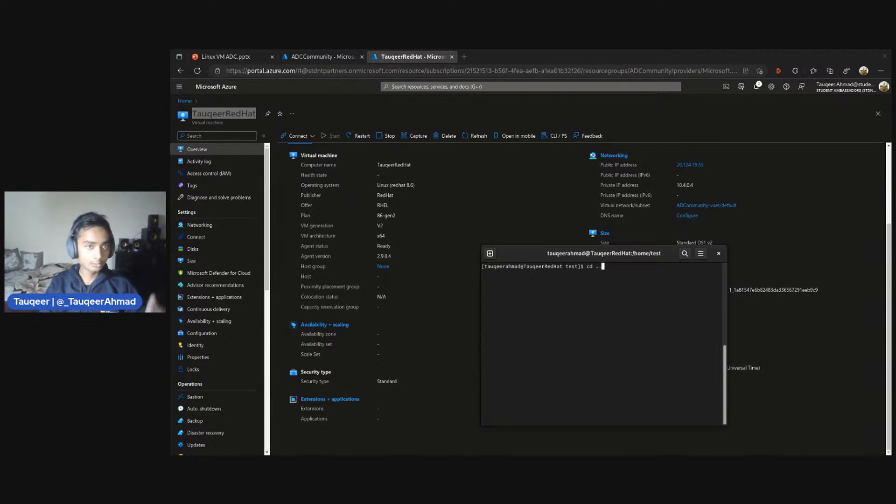
key("Return")
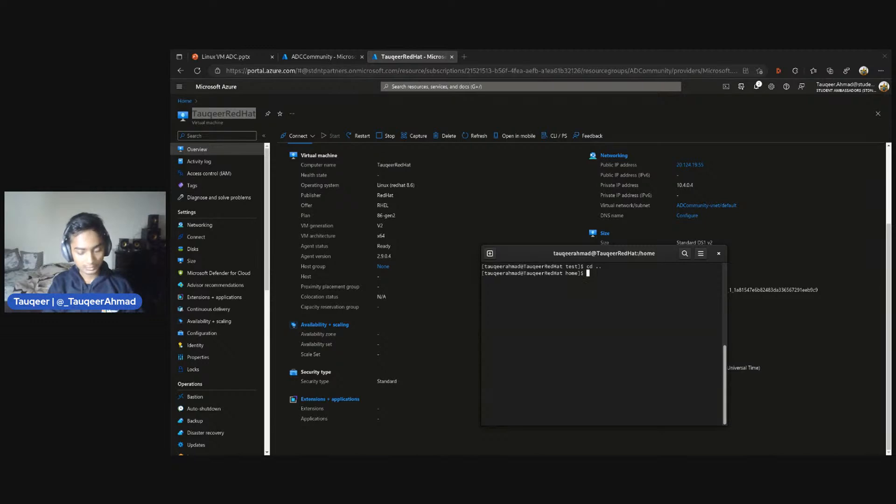
type("ls -a")
key("Return")
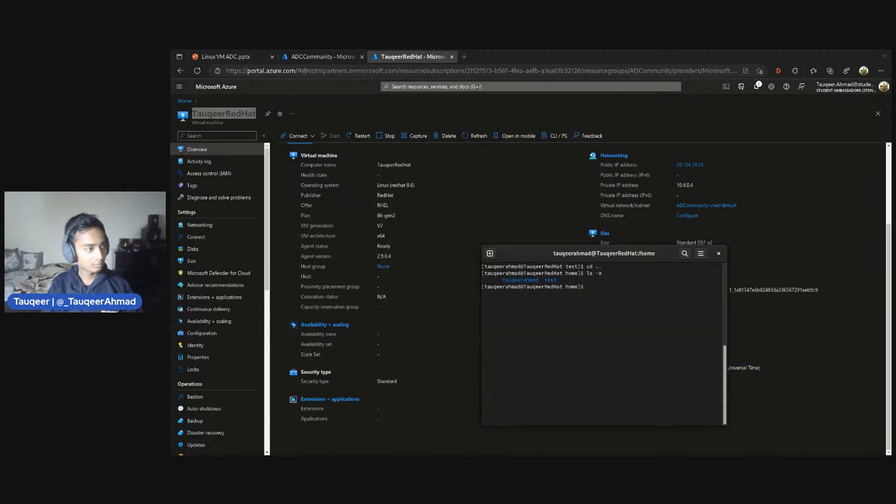
Change back into the test/ directory and list all its contents with ls -a
type("cd te")
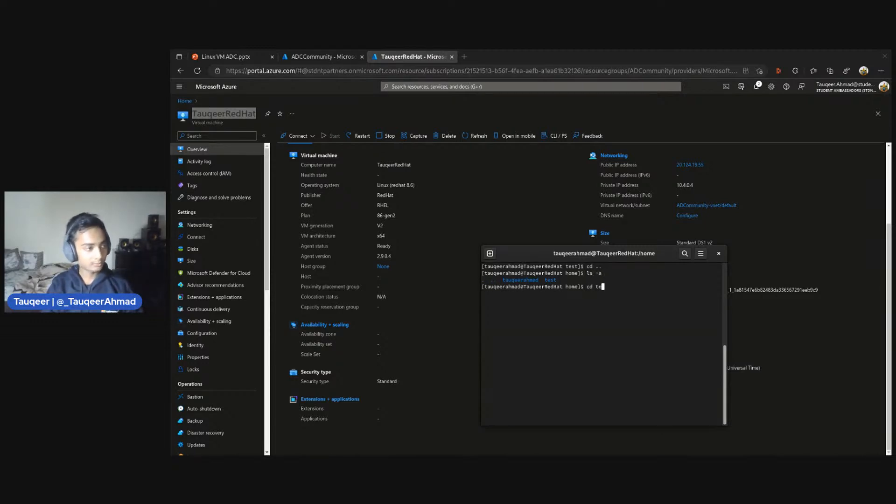
key("Tab")
key("Return")
type("ls -a")
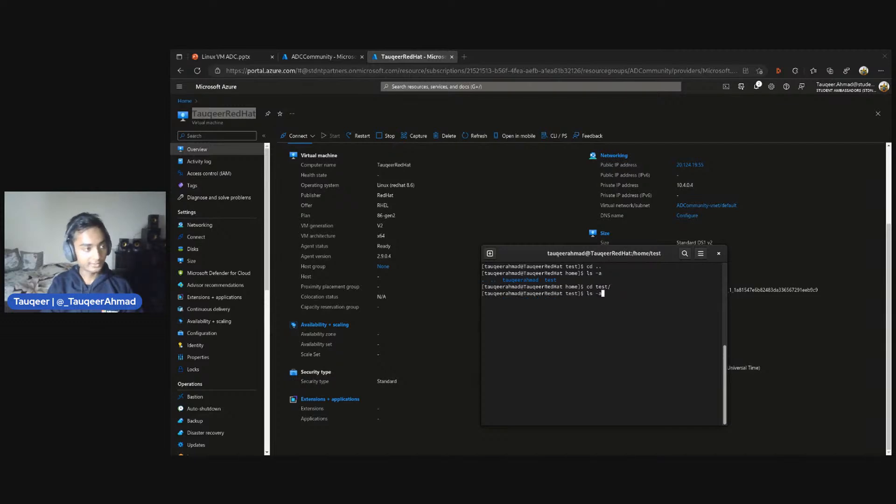
key("Return")
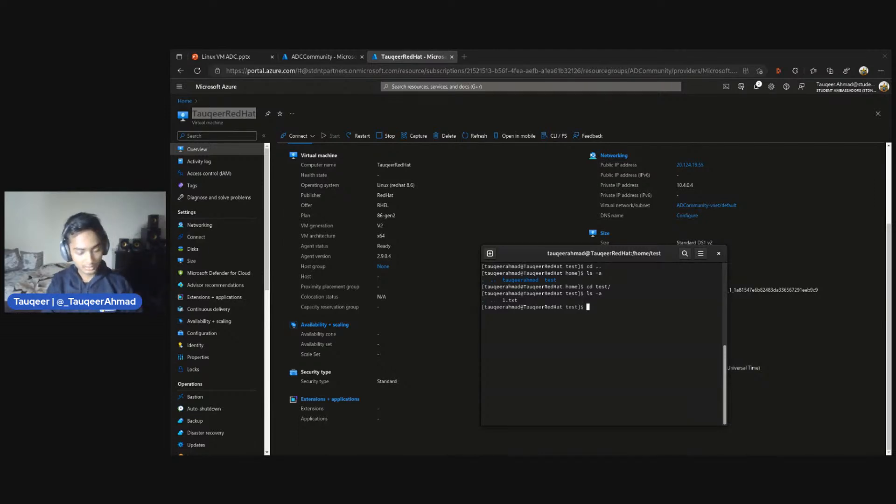
Log out of the Red Hat virtual machine with exit to end the SSH session
type("exit")
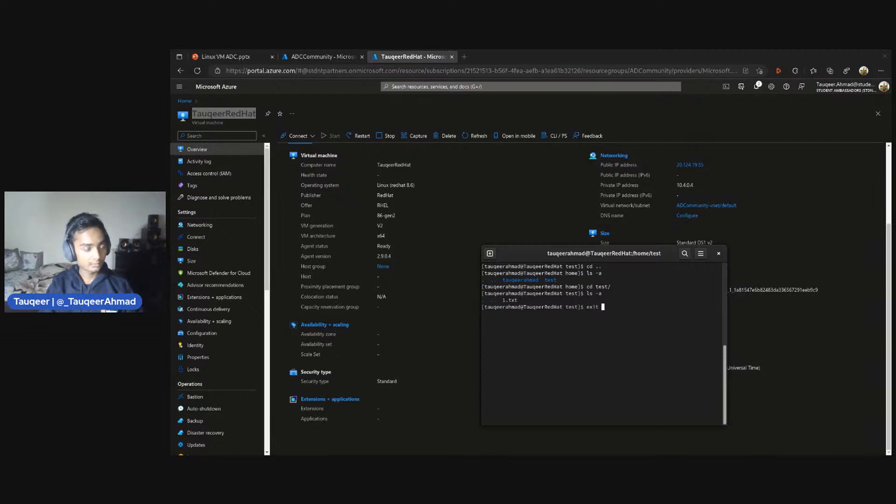
key("Return")
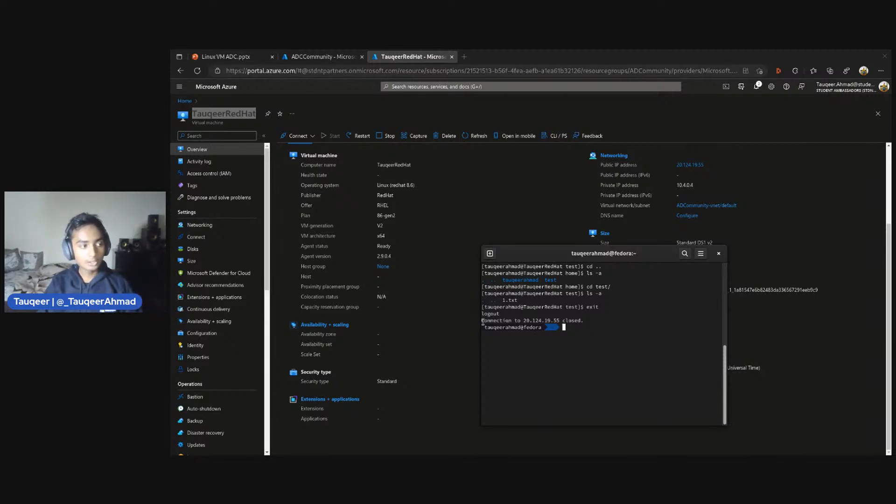
left_click_drag(484, 312, 563, 322)
left_click(520, 320)
left_click(546, 321)
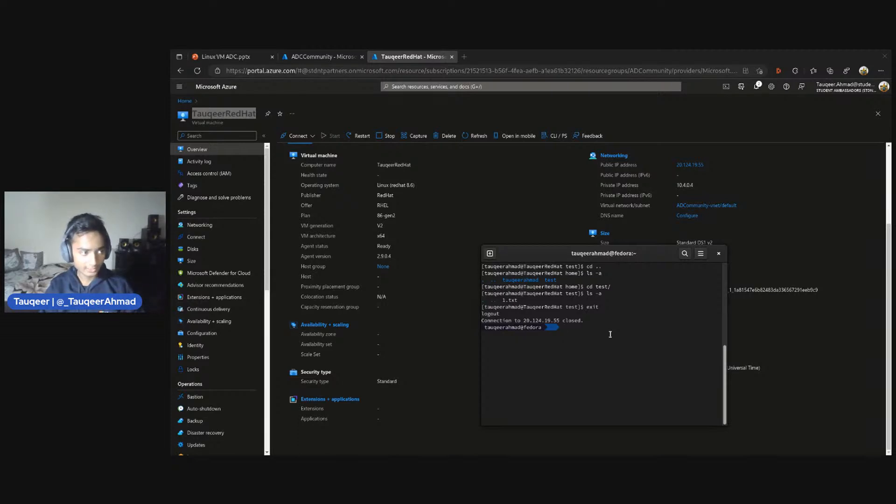
Recall an earlier ssh command from the local shell history and erase its user name and host address
key("Up")
key("Up")
key("Up")
key("Up")
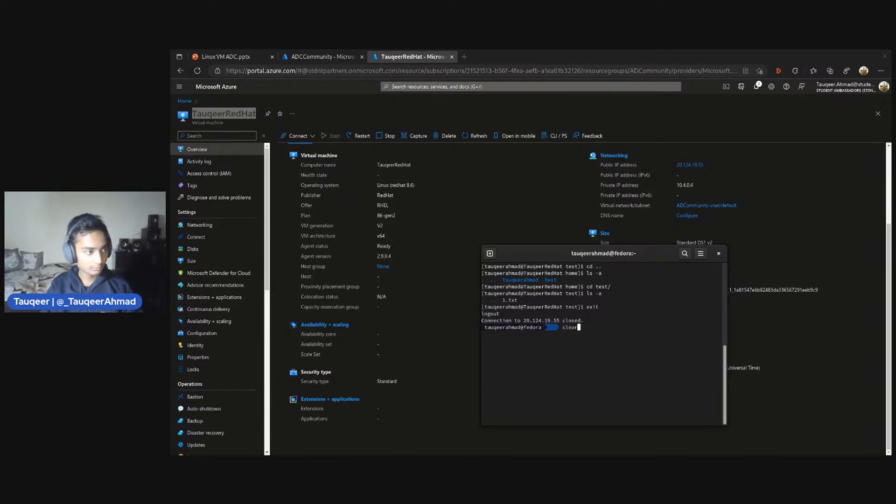
key("Down")
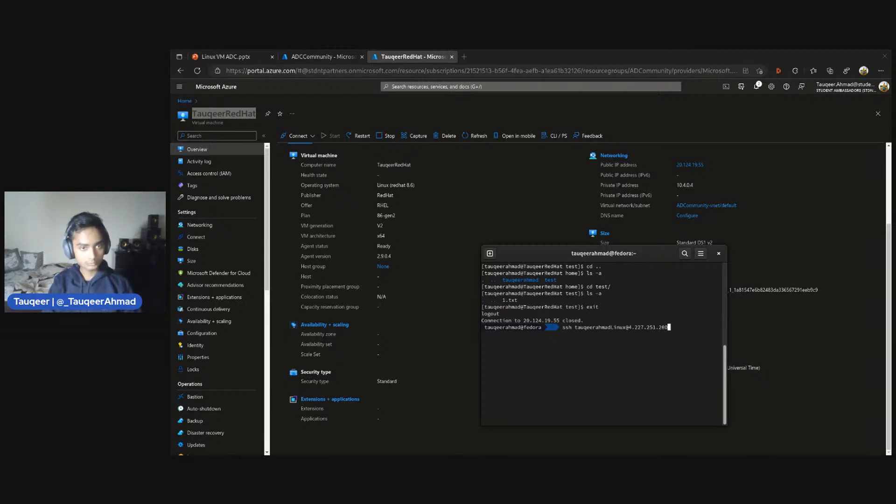
key("BackSpace")
key("BackSpace")
key("BackSpace")
key("BackSpace")
key("BackSpace")
key("BackSpace")
key("BackSpace")
key("BackSpace")
key("BackSpace")
key("BackSpace")
key("BackSpace")
key("BackSpace")
key("BackSpace")
key("BackSpace")
key("BackSpace")
key("BackSpace")
key("BackSpace")
key("BackSpace")
key("BackSpace")
key("BackSpace")
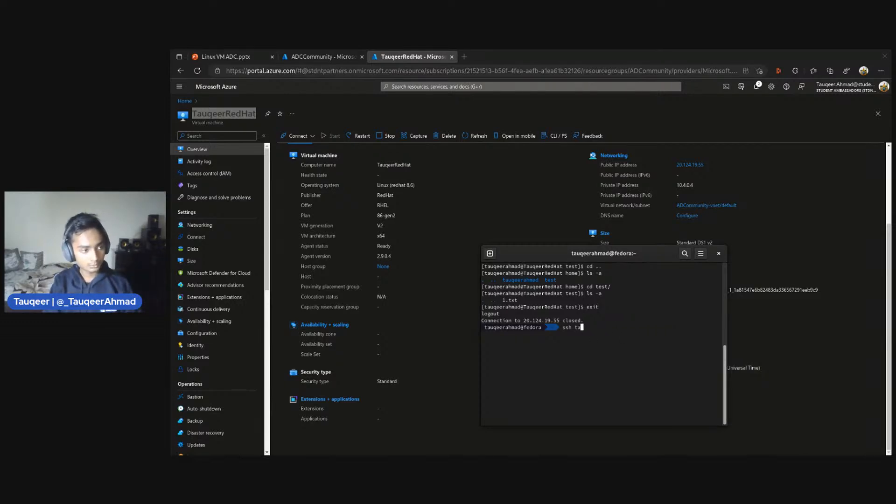